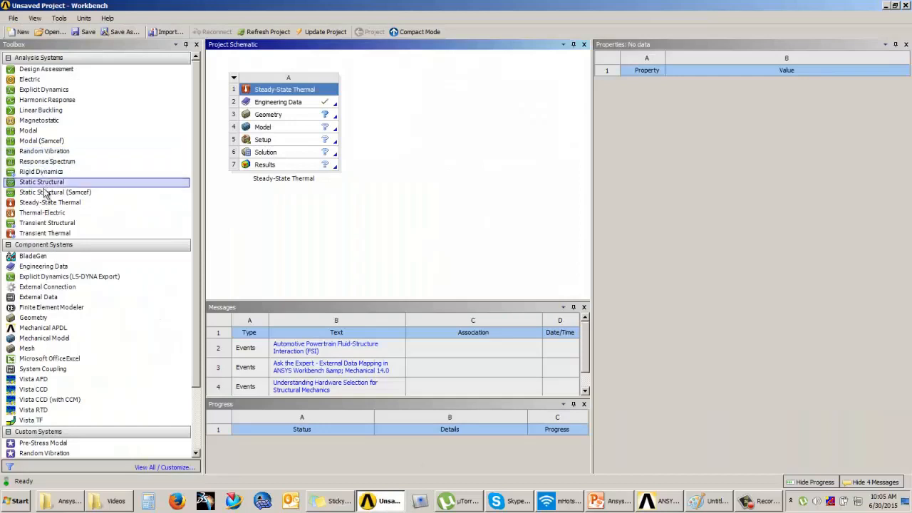
Add a second Steady-State Thermal analysis system to the project schematic and name it "Gearbox housing"
{"action": "left_click_drag", "start_coordinate": [47, 203], "coordinate": [392, 274]}
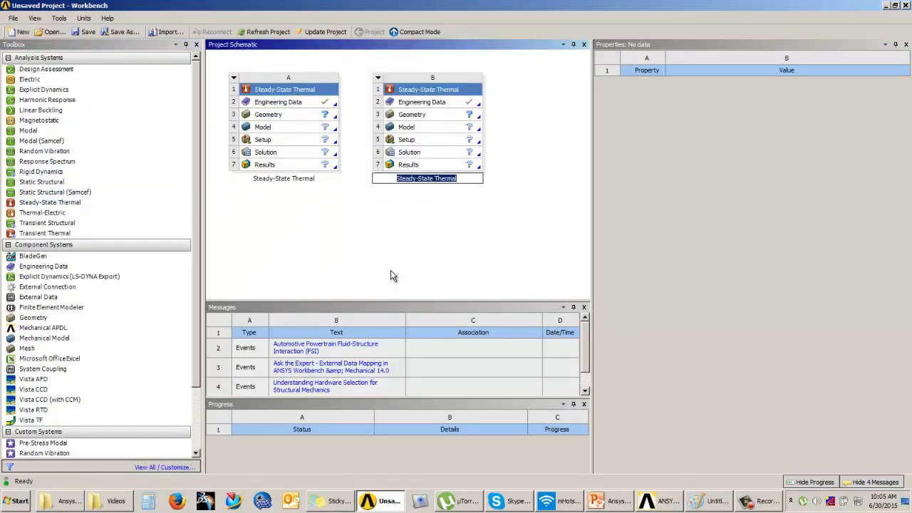
{"action": "type", "text": "Gearbox housing"}
{"action": "key", "text": "Return"}
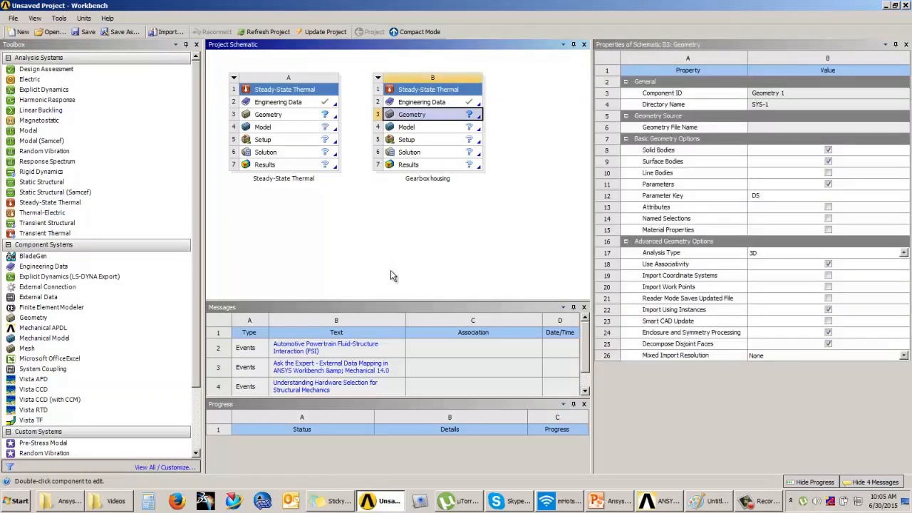
Add Aluminum Alloy from the General Materials library to the engineering data of the Gearbox housing system
{"action": "left_click", "coordinate": [439, 105]}
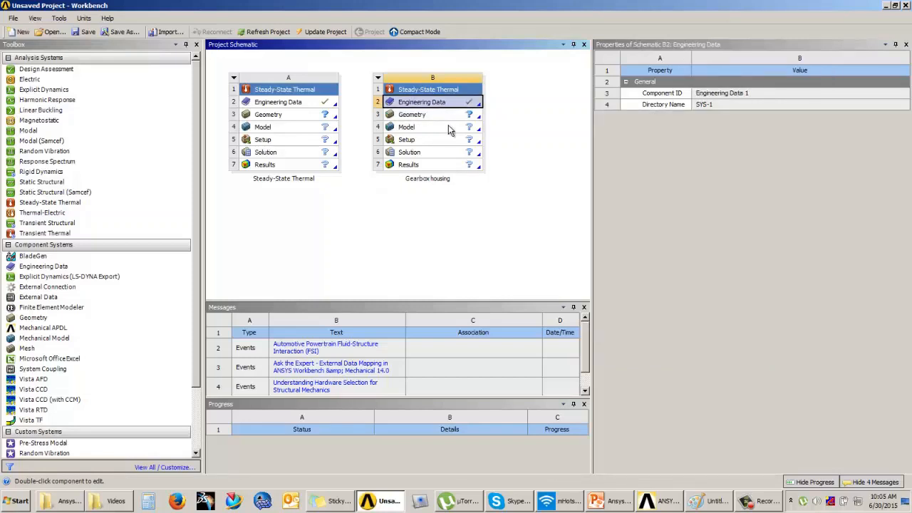
{"action": "double_click", "coordinate": [437, 102]}
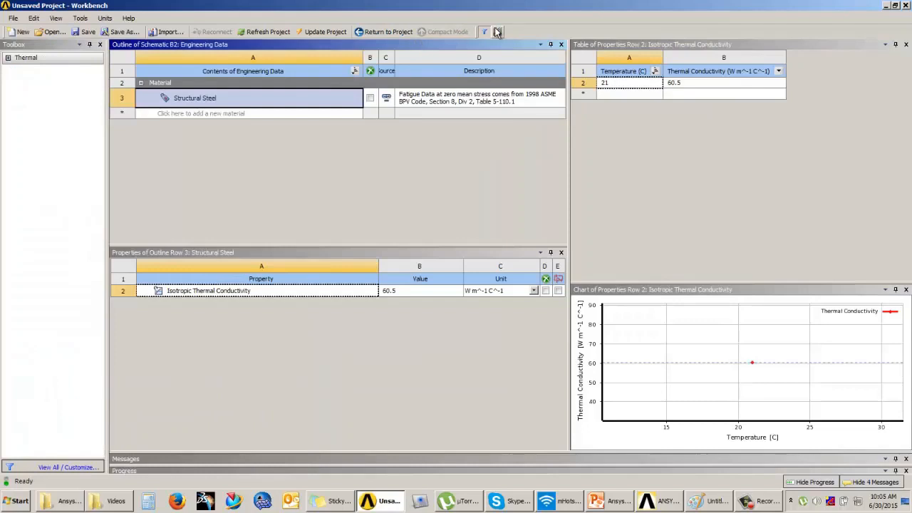
{"action": "left_click", "coordinate": [496, 32]}
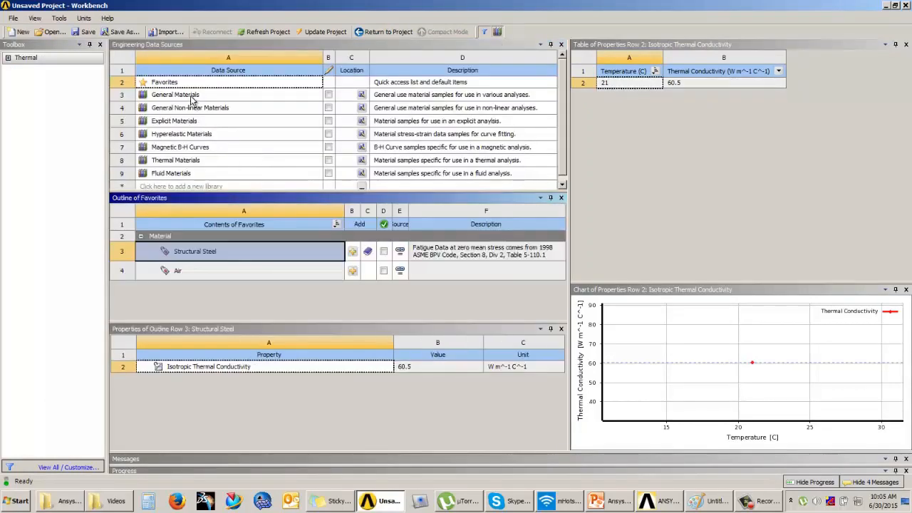
{"action": "left_click", "coordinate": [190, 95]}
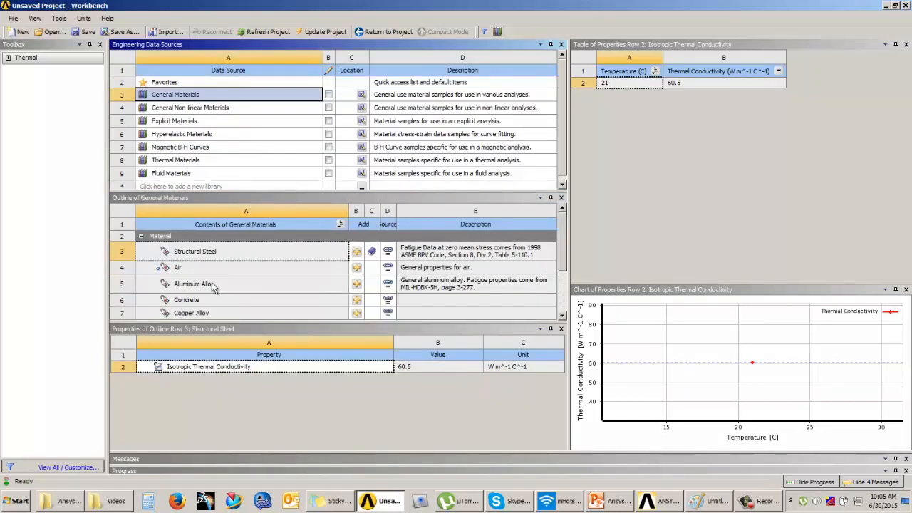
{"action": "left_click", "coordinate": [214, 283]}
{"action": "left_click", "coordinate": [357, 286]}
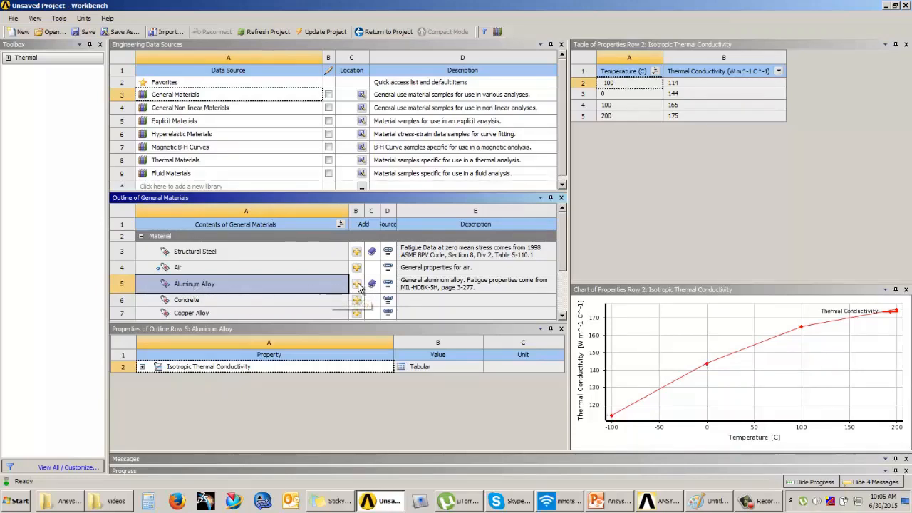
Look over the materials offered in the Thermal Materials library and return to General Materials
{"action": "left_click", "coordinate": [177, 161]}
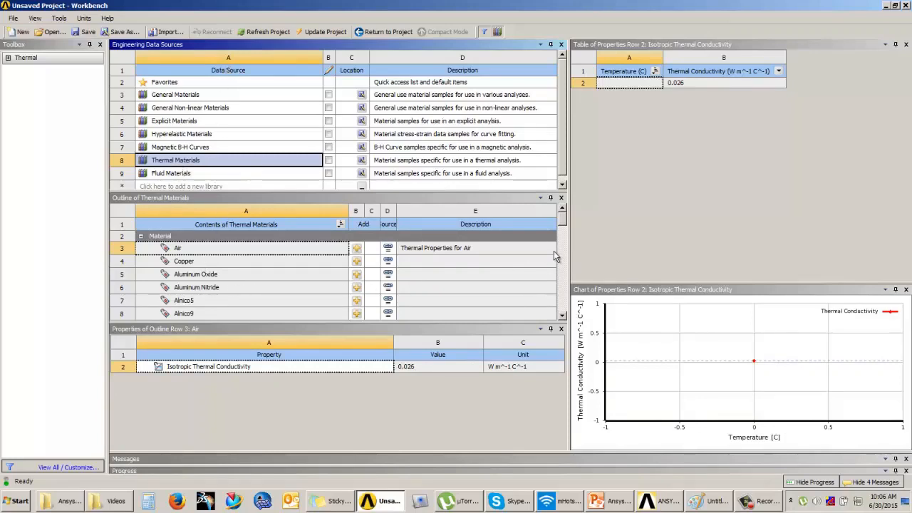
{"action": "mouse_move", "coordinate": [564, 217]}
{"action": "left_mouse_down"}
{"action": "mouse_move", "coordinate": [560, 274]}
{"action": "mouse_move", "coordinate": [560, 217]}
{"action": "left_mouse_up"}
{"action": "left_click", "coordinate": [187, 95]}
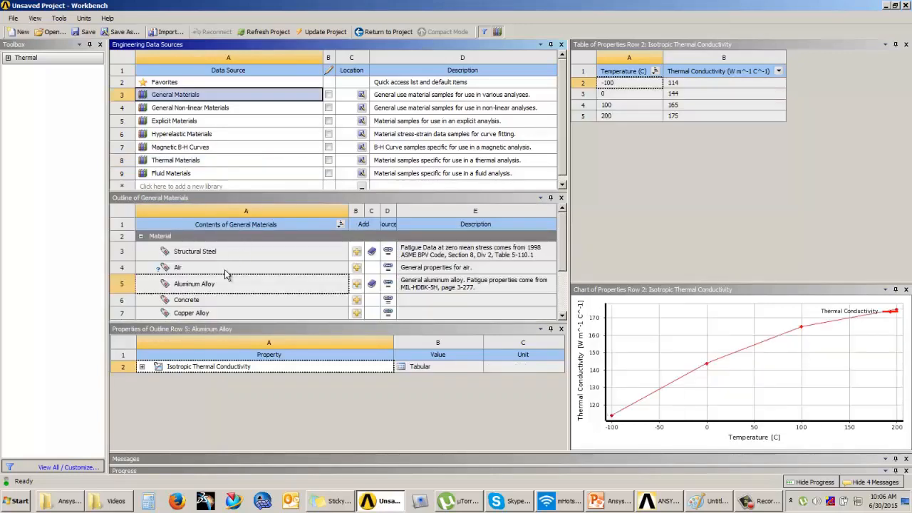
Examine the added Aluminum Alloy's isotropic thermal conductivity data, including scale and offset, and return to the project schematic
{"action": "left_click", "coordinate": [496, 32]}
{"action": "left_click", "coordinate": [208, 118]}
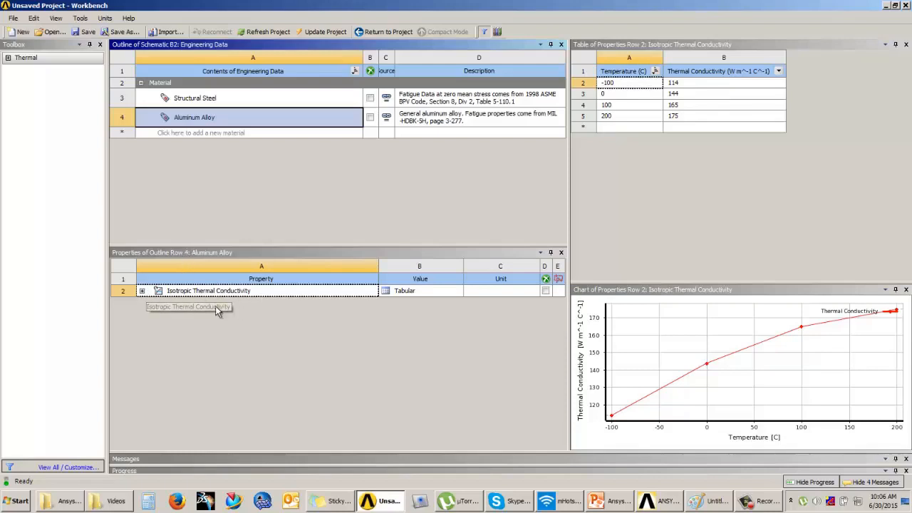
{"action": "left_click", "coordinate": [142, 291]}
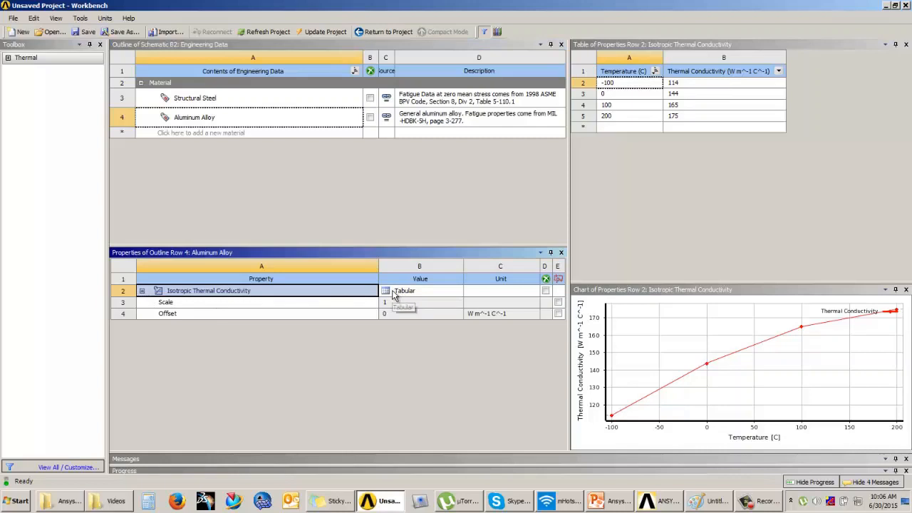
{"action": "left_click", "coordinate": [428, 187]}
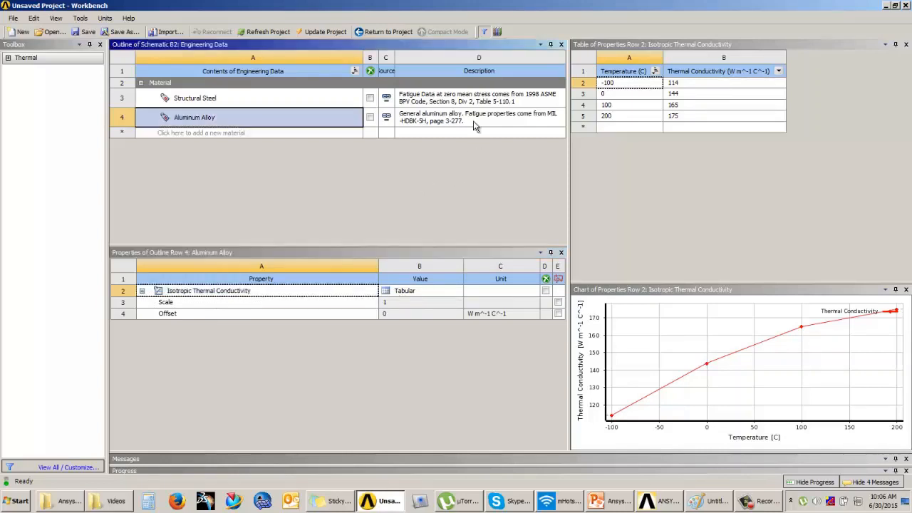
{"action": "left_click", "coordinate": [389, 32]}
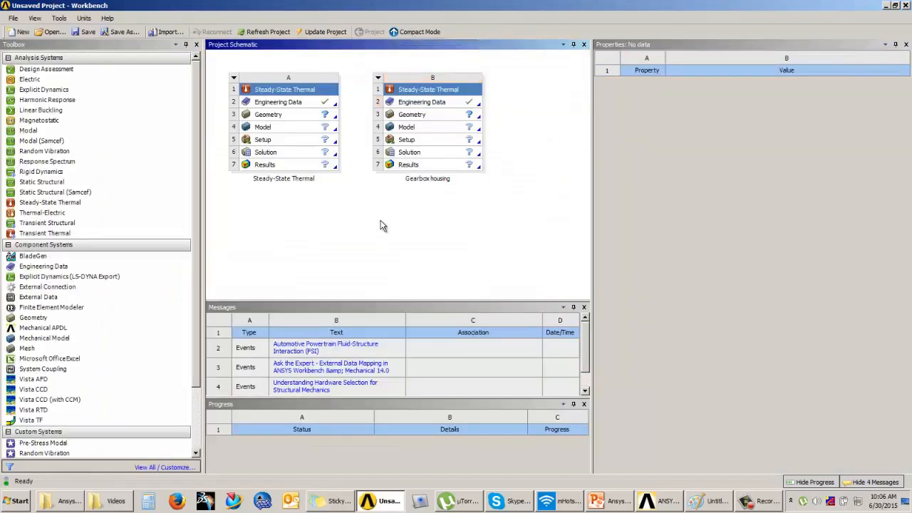
Switch to PowerPoint to check the Example 1 gearbox housing problem slide, and switch back to Workbench
{"action": "left_click", "coordinate": [431, 117]}
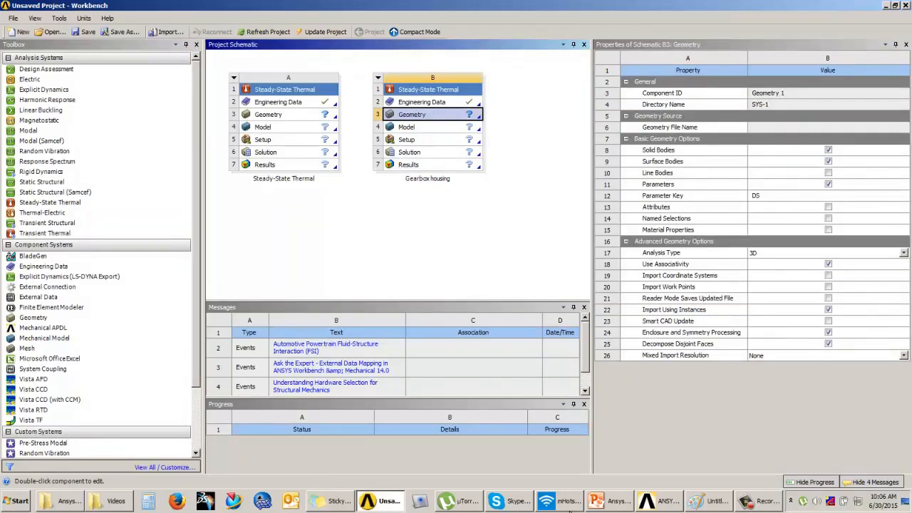
{"action": "left_click", "coordinate": [599, 507]}
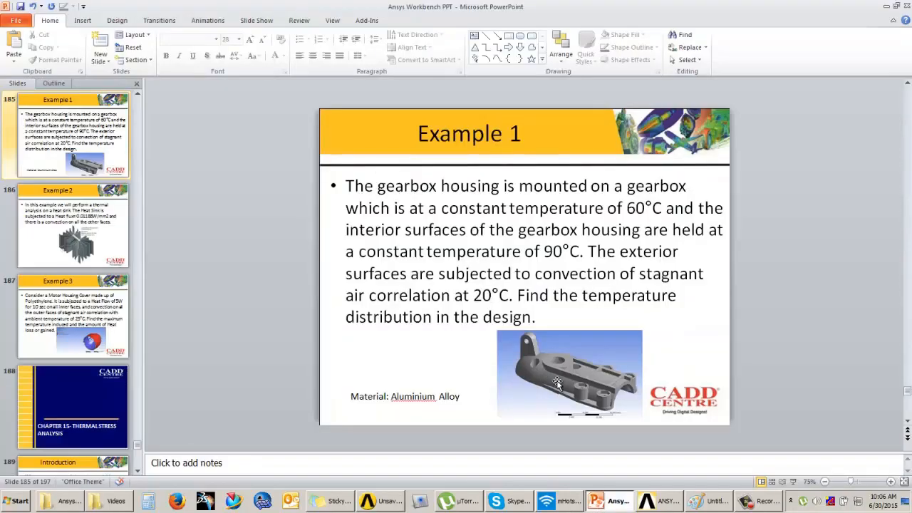
{"action": "left_click", "coordinate": [390, 504]}
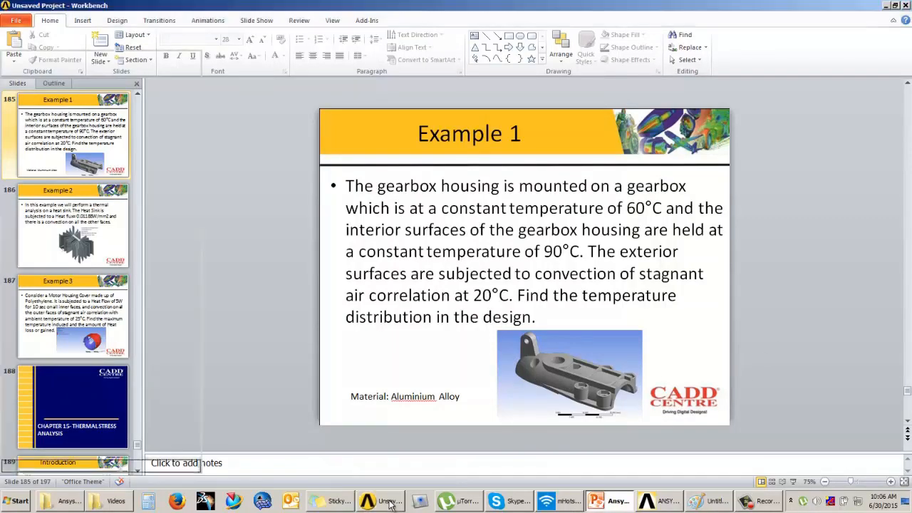
Import the STEP file "Gearbox housing geom opti2.stp" as the geometry of the Gearbox housing system
{"action": "right_click", "coordinate": [428, 118]}
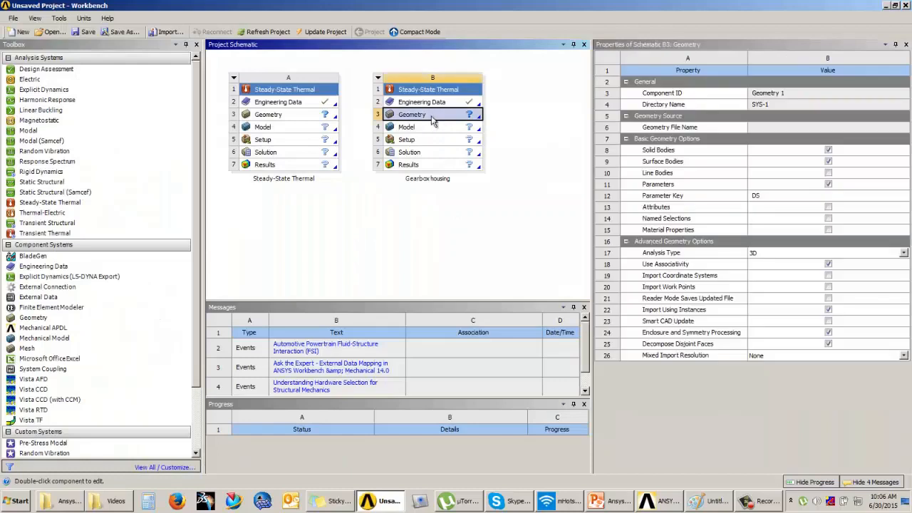
{"action": "mouse_move", "coordinate": [450, 137]}
{"action": "left_click", "coordinate": [556, 139]}
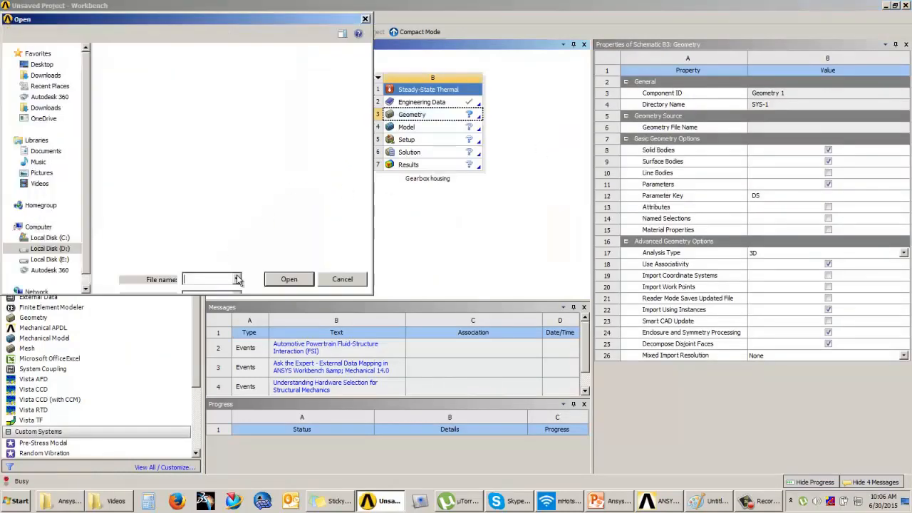
{"action": "scroll", "coordinate": [441, 121], "scroll_direction": "down", "scroll_amount": 3}
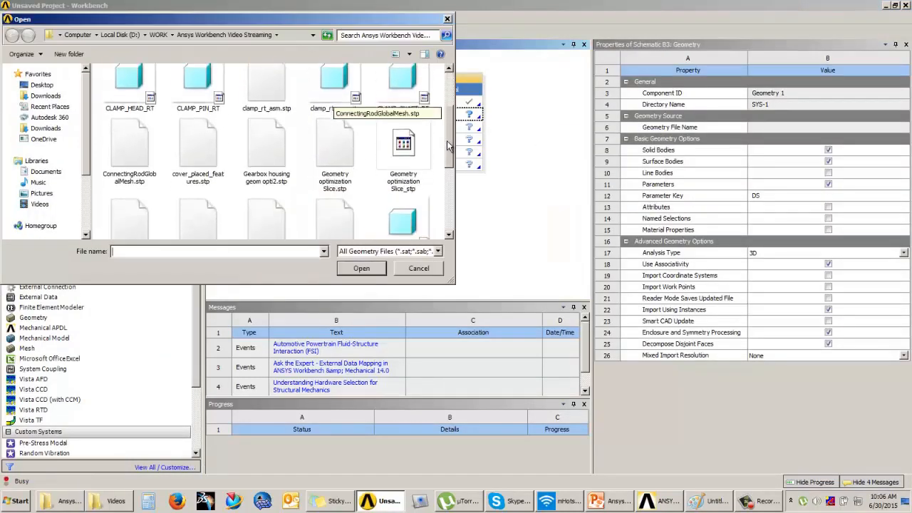
{"action": "left_click", "coordinate": [278, 138]}
{"action": "left_click", "coordinate": [356, 271]}
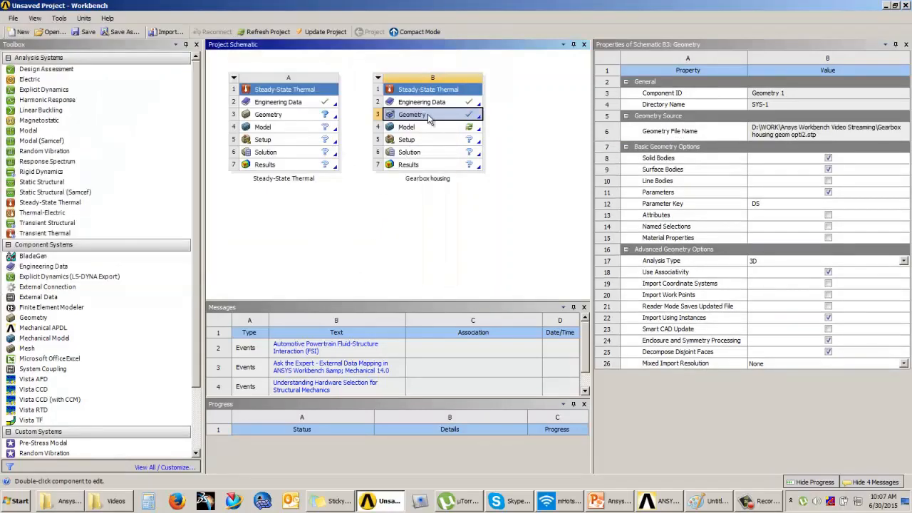
Open the gearbox housing geometry in DesignModeler with millimeter as the length unit and generate the imported body
{"action": "double_click", "coordinate": [428, 114]}
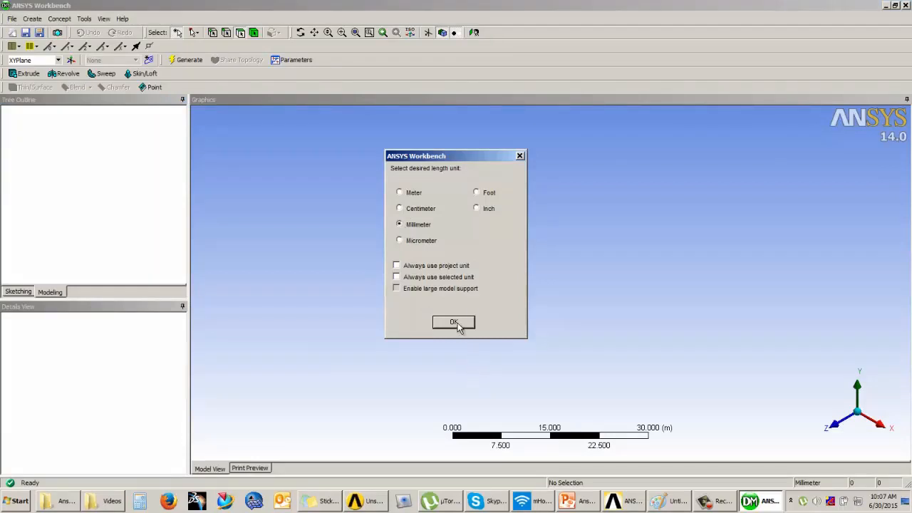
{"action": "left_click", "coordinate": [453, 322]}
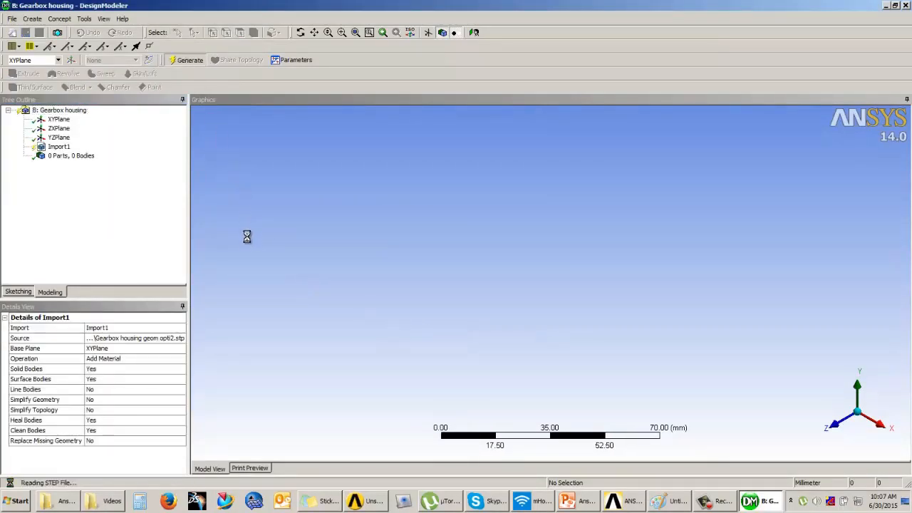
{"action": "middle_click_drag", "start_coordinate": [407, 307], "coordinate": [366, 177]}
{"action": "scroll", "coordinate": [536, 257], "scroll_direction": "up", "scroll_amount": 2}
{"action": "scroll", "coordinate": [535, 258], "scroll_direction": "down", "scroll_amount": 1}
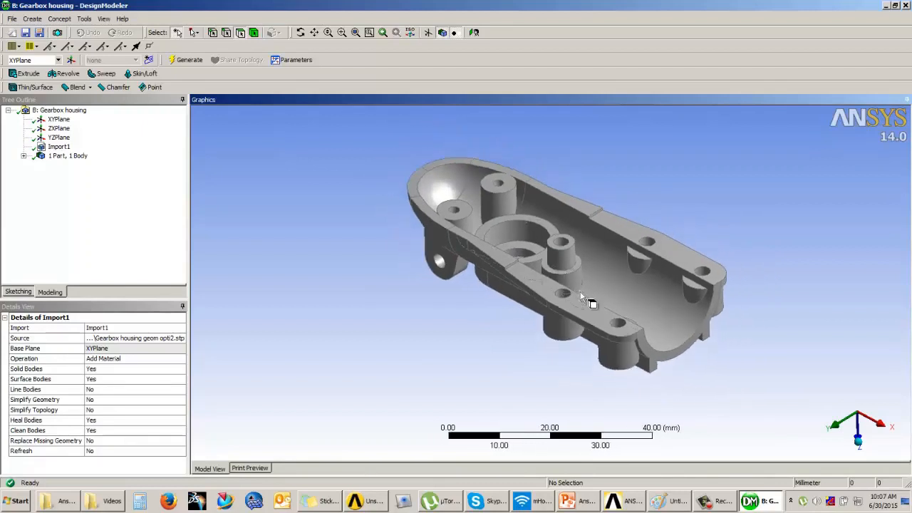
Generate a By Cavity Fill from the near mounting flange's recessed face with two holes and its adjoining small step face
{"action": "scroll", "coordinate": [635, 267], "scroll_direction": "up", "scroll_amount": 3}
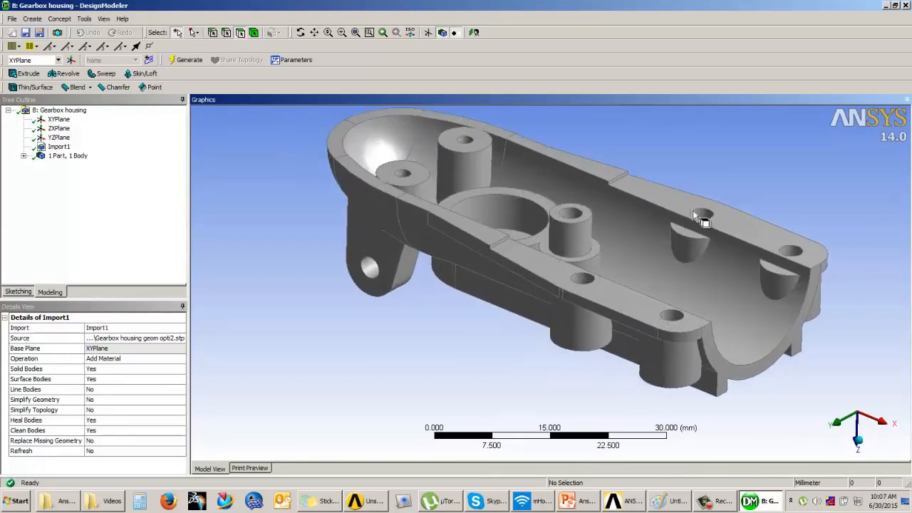
{"action": "middle_click_drag", "start_coordinate": [680, 315], "coordinate": [661, 326]}
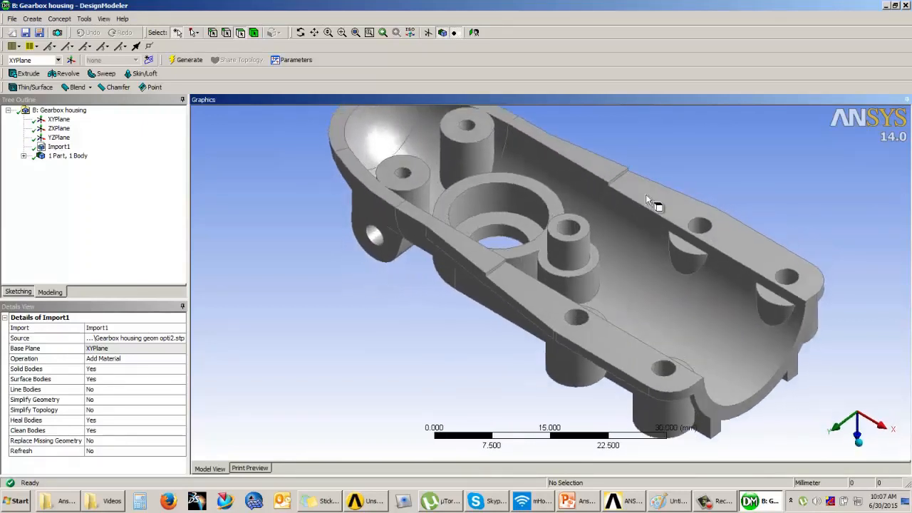
{"action": "scroll", "coordinate": [646, 197], "scroll_direction": "up", "scroll_amount": 2}
{"action": "middle_click_drag", "start_coordinate": [488, 298], "coordinate": [477, 282]}
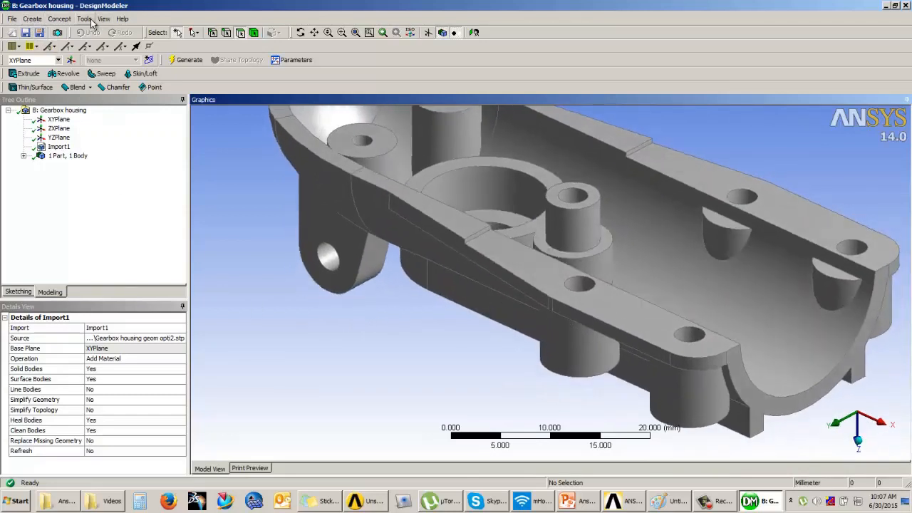
{"action": "left_click", "coordinate": [32, 18]}
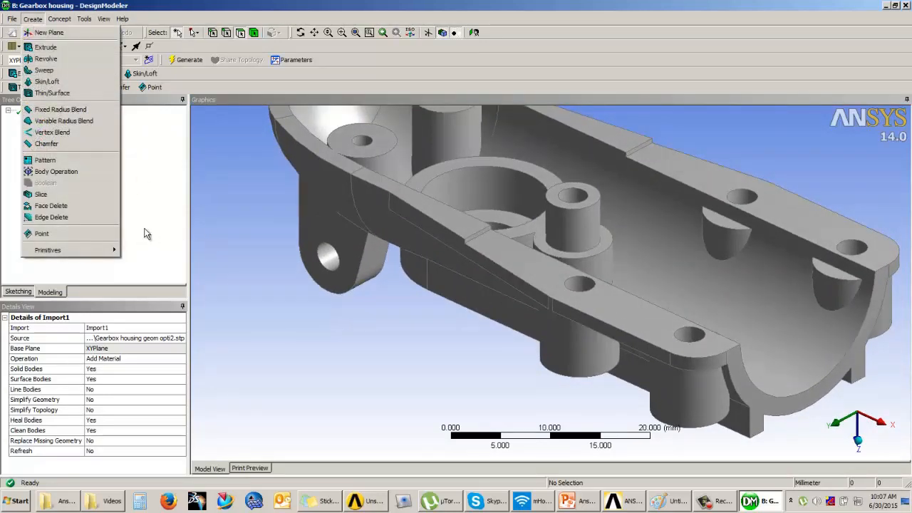
{"action": "mouse_move", "coordinate": [84, 19]}
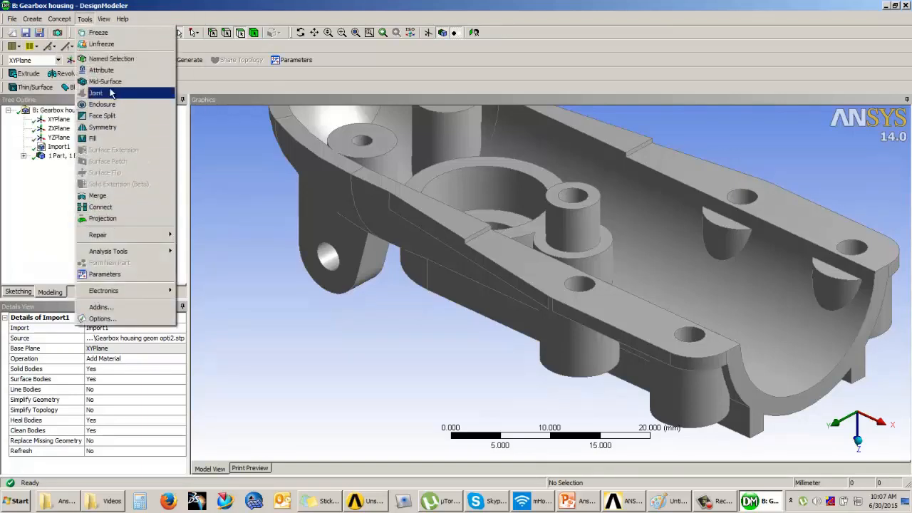
{"action": "left_click", "coordinate": [96, 138]}
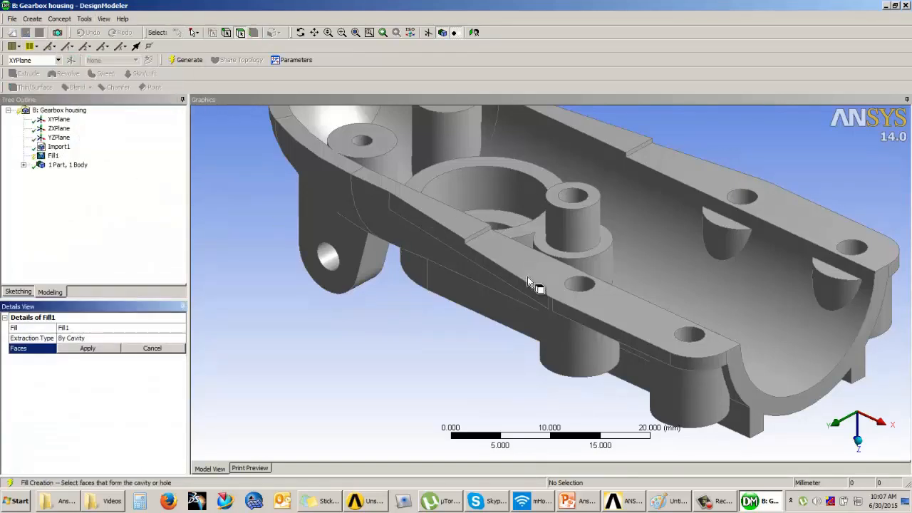
{"action": "left_click", "coordinate": [527, 271]}
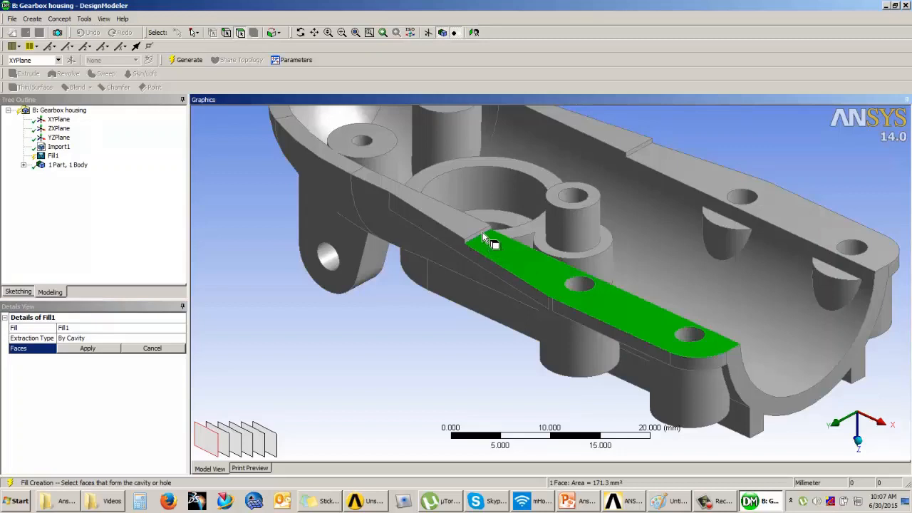
{"action": "left_click", "coordinate": [89, 348]}
{"action": "left_click", "coordinate": [180, 59]}
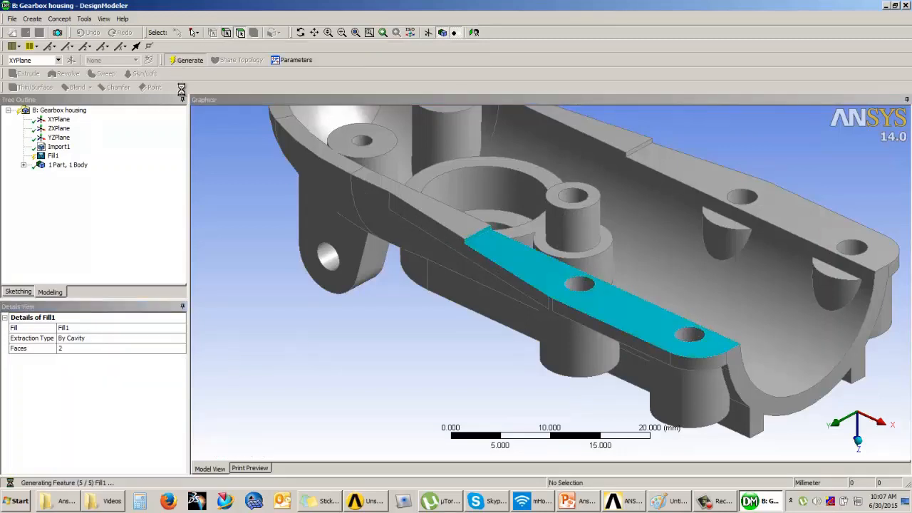
Generate a second By Cavity Fill from the opposite flange's recessed face and its small step face
{"action": "left_click", "coordinate": [84, 18]}
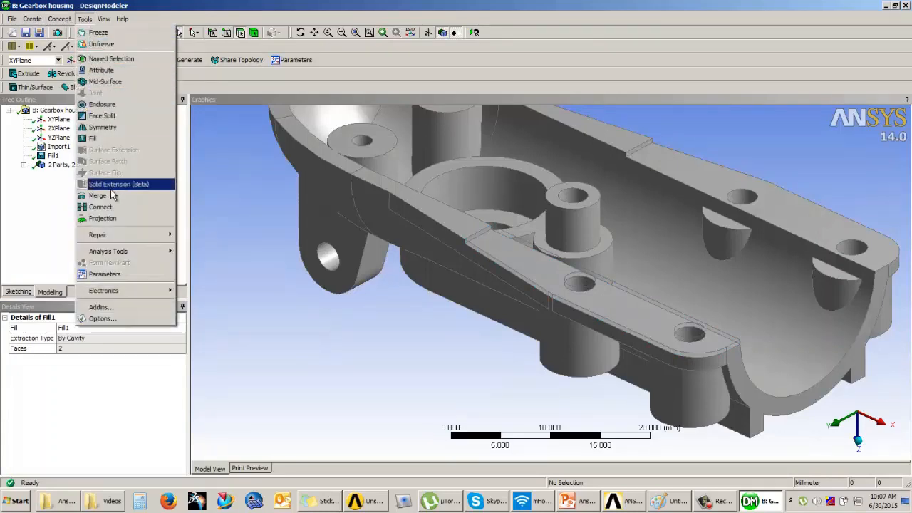
{"action": "left_click", "coordinate": [96, 139]}
{"action": "left_click", "coordinate": [698, 176]}
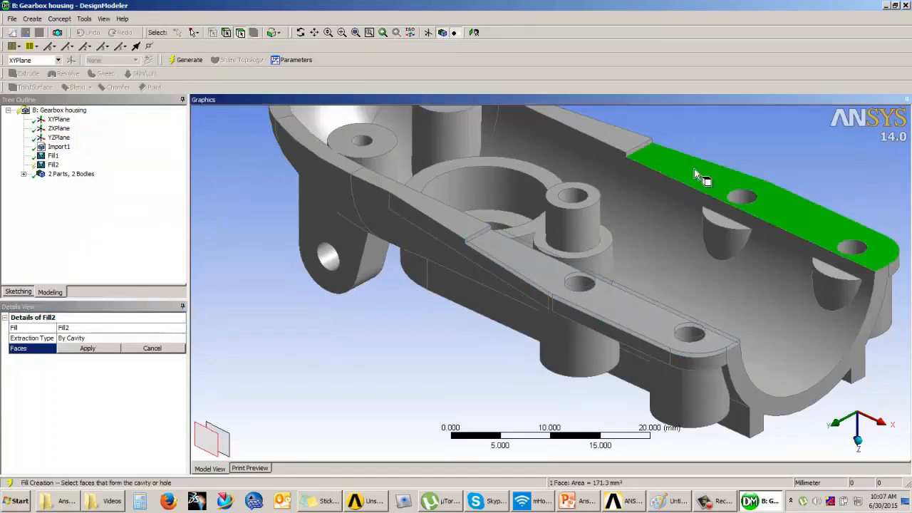
{"action": "left_click", "coordinate": [645, 145], "text": "ctrl"}
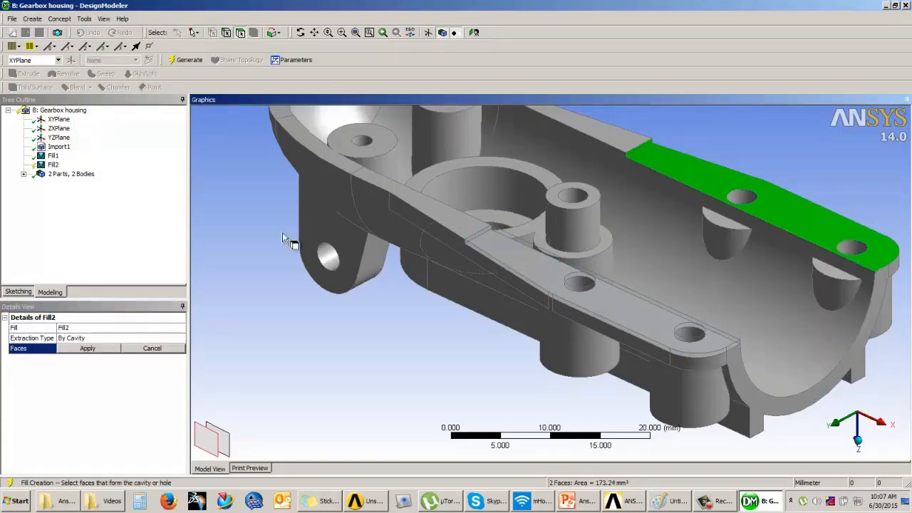
{"action": "left_click", "coordinate": [87, 348]}
{"action": "left_click", "coordinate": [184, 59]}
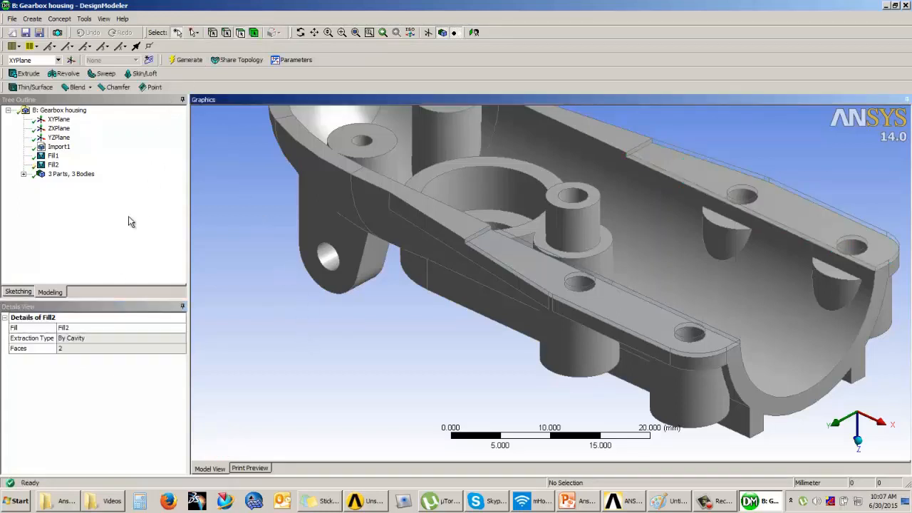
Unite the housing and its two cavity fill bodies into one body with a Boolean Unite and generate it
{"action": "left_click", "coordinate": [32, 19]}
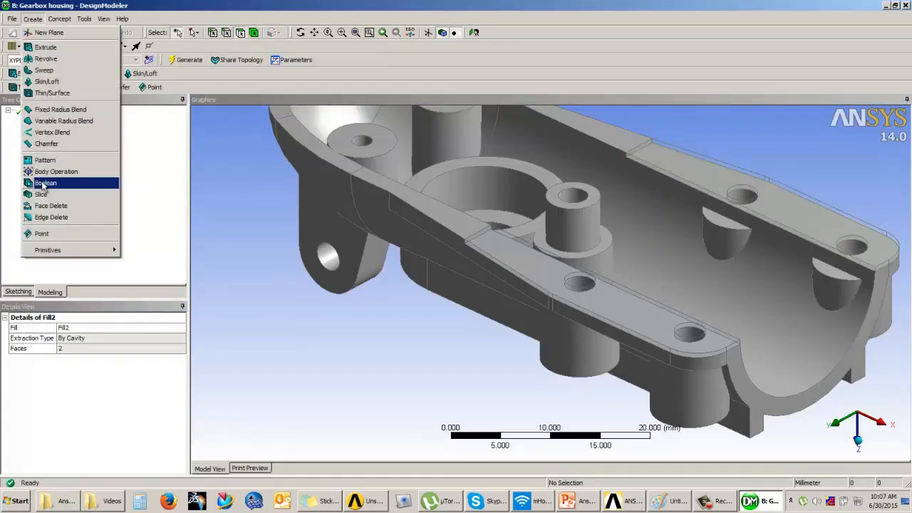
{"action": "left_click", "coordinate": [43, 184]}
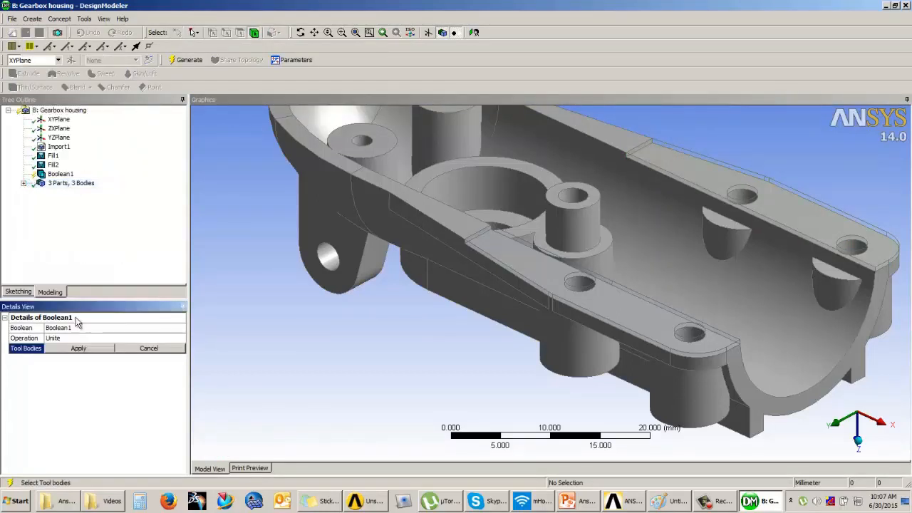
{"action": "left_click", "coordinate": [362, 208]}
{"action": "left_click", "coordinate": [542, 259], "text": "ctrl"}
{"action": "left_click", "coordinate": [741, 186], "text": "ctrl"}
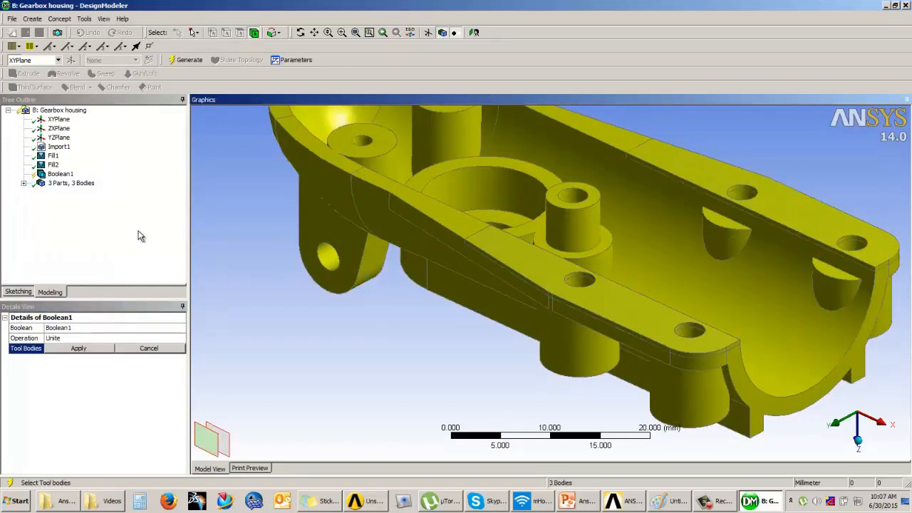
{"action": "left_click", "coordinate": [77, 348]}
{"action": "left_click", "coordinate": [187, 60]}
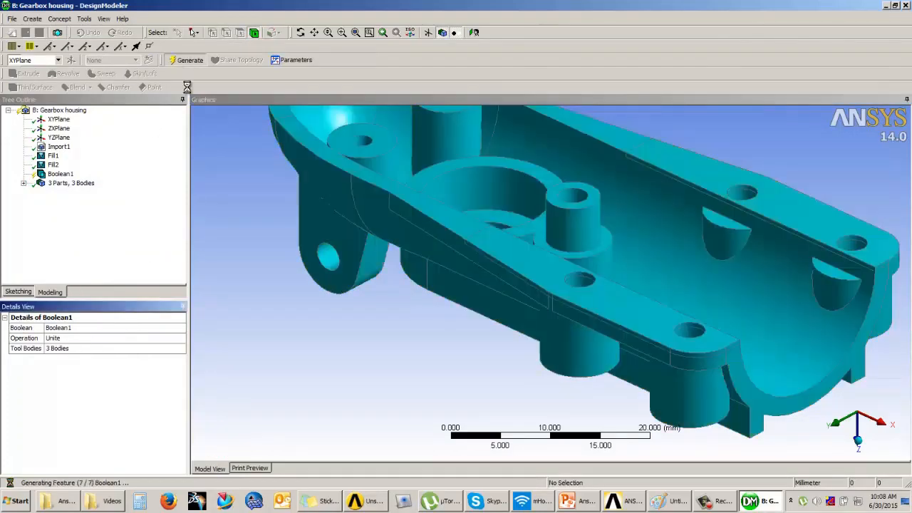
Examine the united housing body from its ribbed outer side and its inner cavity side
{"action": "middle_click_drag", "start_coordinate": [313, 370], "coordinate": [467, 271]}
{"action": "scroll", "coordinate": [468, 284], "scroll_direction": "down", "scroll_amount": 2}
{"action": "mouse_move", "coordinate": [469, 307]}
{"action": "middle_mouse_down"}
{"action": "mouse_move", "coordinate": [545, 210]}
{"action": "mouse_move", "coordinate": [463, 121]}
{"action": "mouse_move", "coordinate": [472, 171]}
{"action": "mouse_move", "coordinate": [473, 151]}
{"action": "mouse_move", "coordinate": [361, 179]}
{"action": "mouse_move", "coordinate": [468, 253]}
{"action": "mouse_move", "coordinate": [503, 266]}
{"action": "mouse_move", "coordinate": [587, 271]}
{"action": "mouse_move", "coordinate": [580, 289]}
{"action": "mouse_move", "coordinate": [410, 268]}
{"action": "middle_mouse_up"}
{"action": "middle_click_drag", "start_coordinate": [453, 288], "coordinate": [501, 284]}
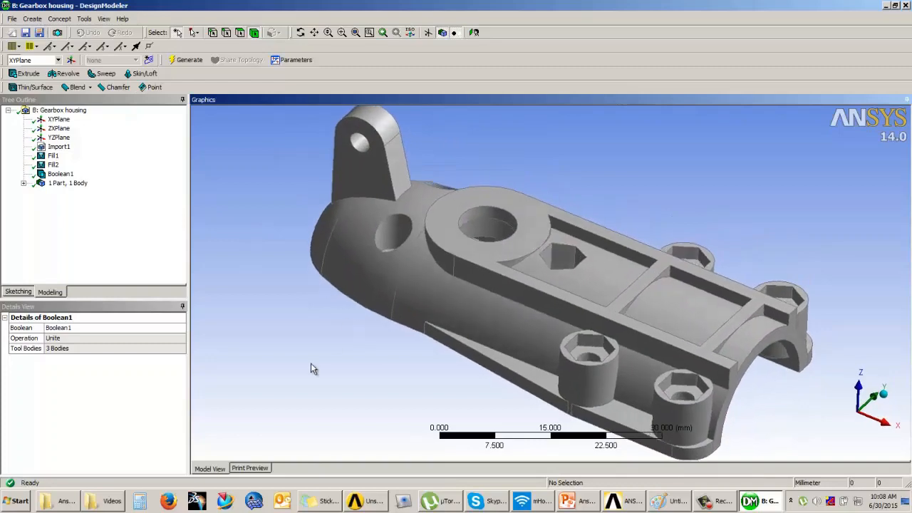
{"action": "middle_click_drag", "start_coordinate": [413, 290], "coordinate": [423, 274]}
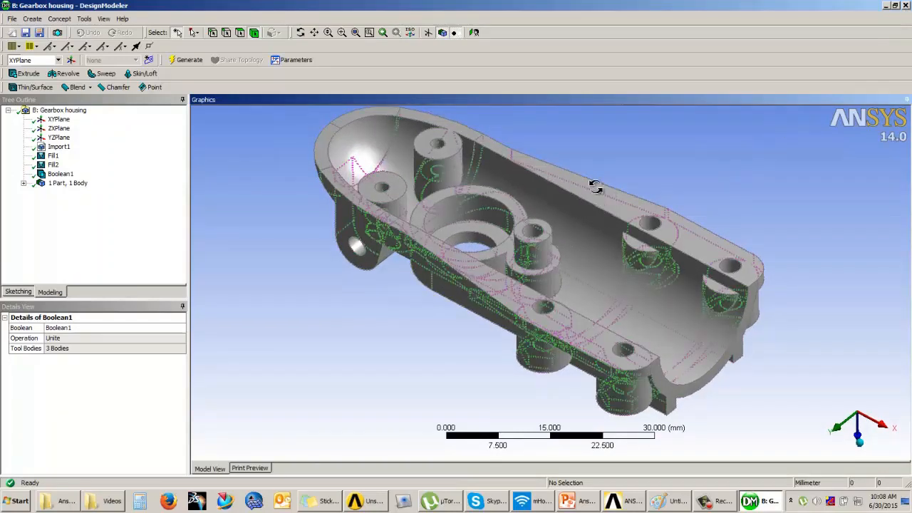
{"action": "middle_click_drag", "start_coordinate": [600, 186], "coordinate": [605, 189]}
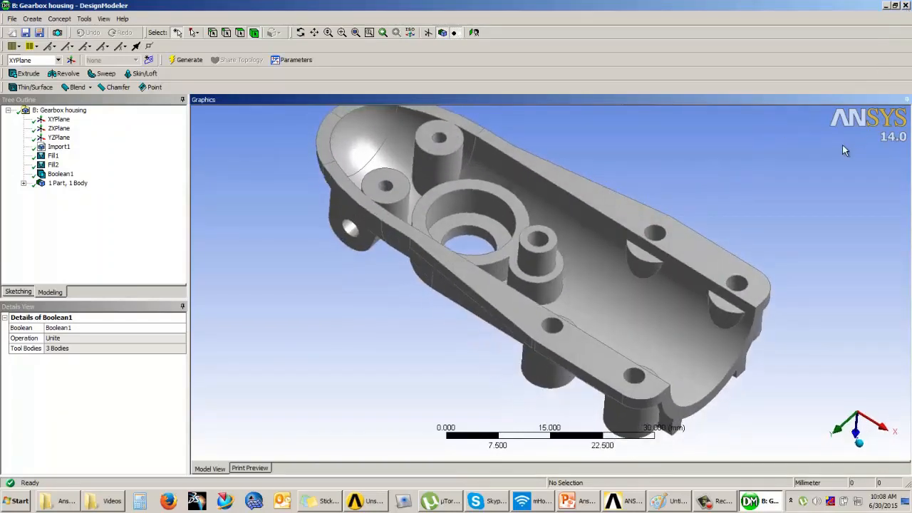
{"action": "middle_click_drag", "start_coordinate": [456, 267], "coordinate": [317, 139]}
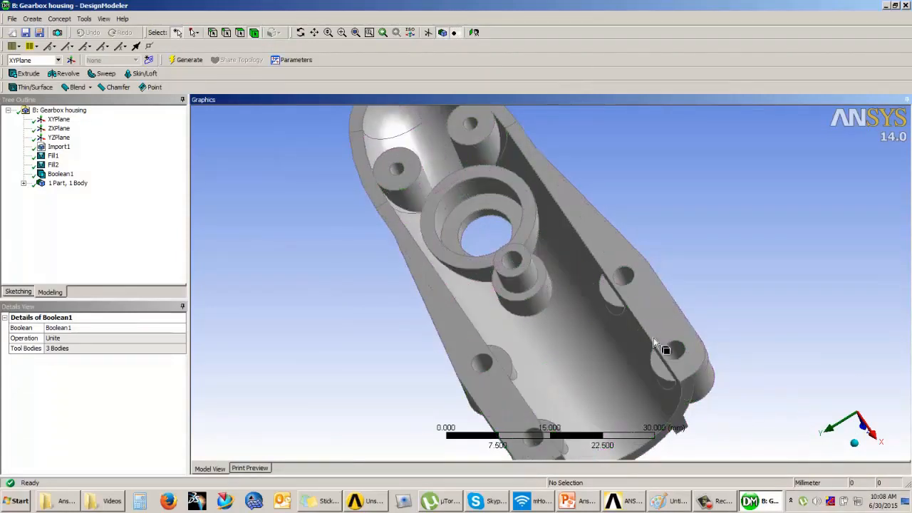
{"action": "left_click", "coordinate": [855, 441]}
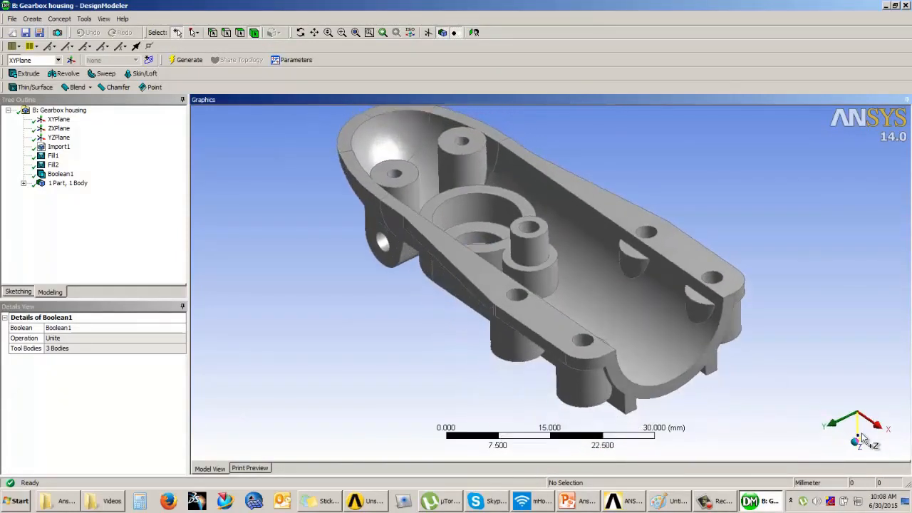
{"action": "middle_click_drag", "start_coordinate": [705, 335], "coordinate": [691, 309]}
{"action": "mouse_move", "coordinate": [650, 275]}
{"action": "middle_mouse_down"}
{"action": "mouse_move", "coordinate": [658, 254]}
{"action": "mouse_move", "coordinate": [665, 270]}
{"action": "middle_mouse_up"}
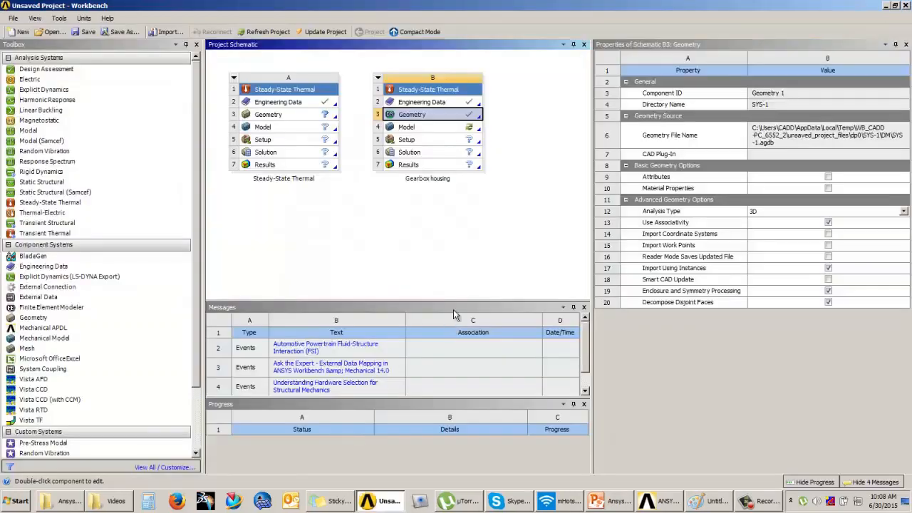
Return to the Workbench project and open the Gearbox housing system's Model in the Mechanical application
{"action": "left_click", "coordinate": [448, 239]}
{"action": "left_click", "coordinate": [432, 133]}
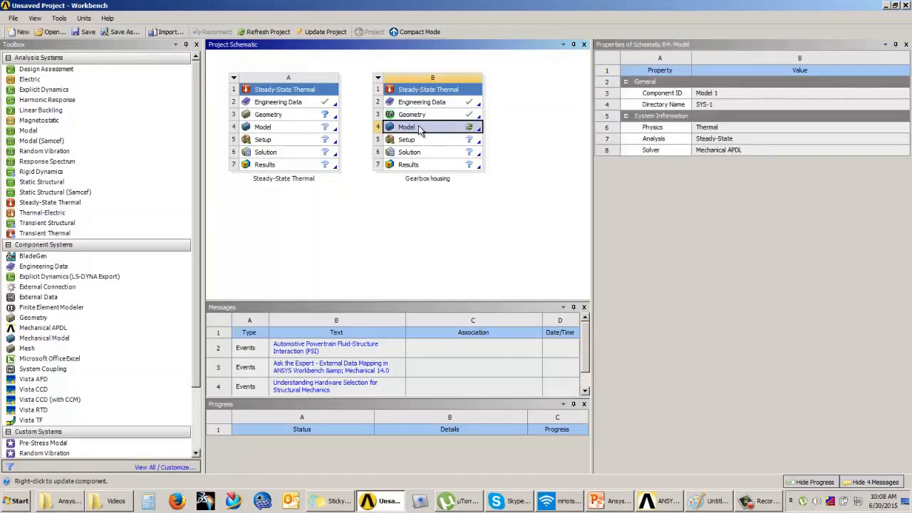
{"action": "double_click", "coordinate": [420, 128]}
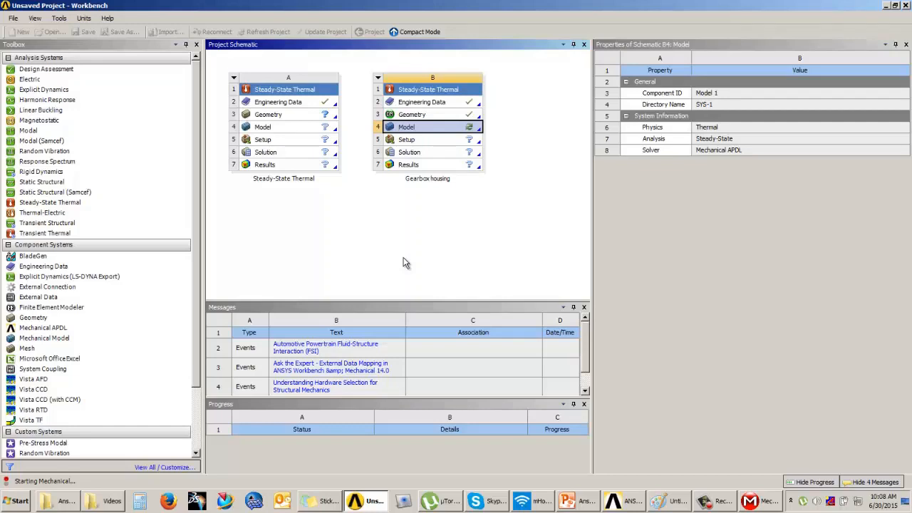
{"action": "mouse_move", "coordinate": [760, 502]}
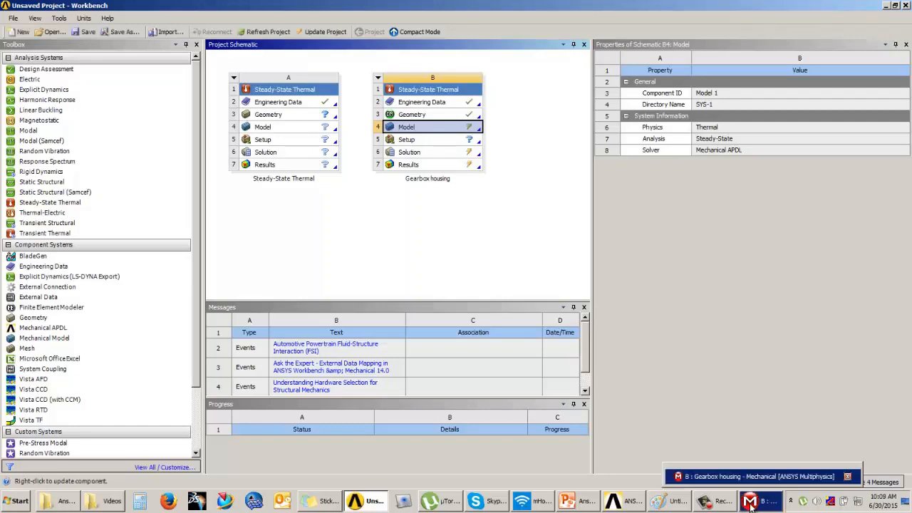
{"action": "left_click", "coordinate": [762, 483]}
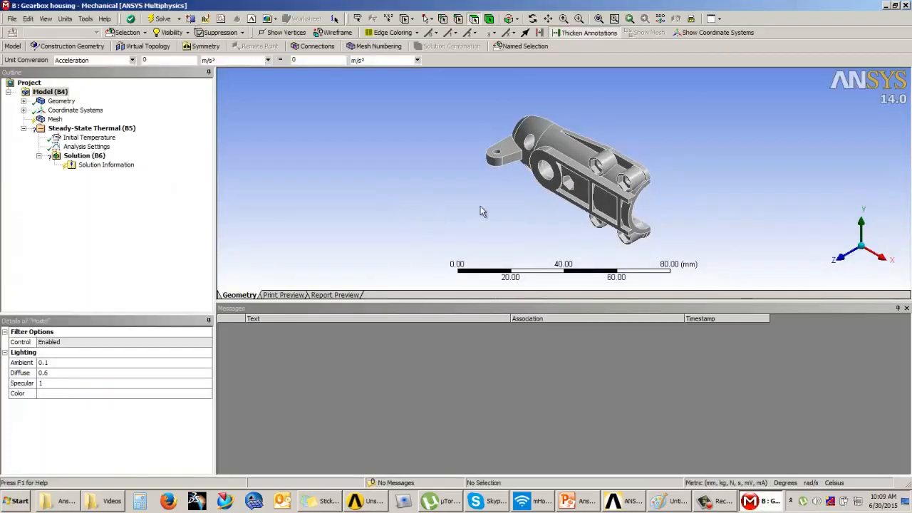
Enlarge the graphics area by shrinking the messages area, and orient the housing with its ribbed side facing up
{"action": "mouse_move", "coordinate": [480, 207]}
{"action": "middle_mouse_down"}
{"action": "mouse_move", "coordinate": [528, 144]}
{"action": "mouse_move", "coordinate": [456, 256]}
{"action": "middle_mouse_up"}
{"action": "scroll", "coordinate": [442, 271], "scroll_direction": "up", "scroll_amount": 1}
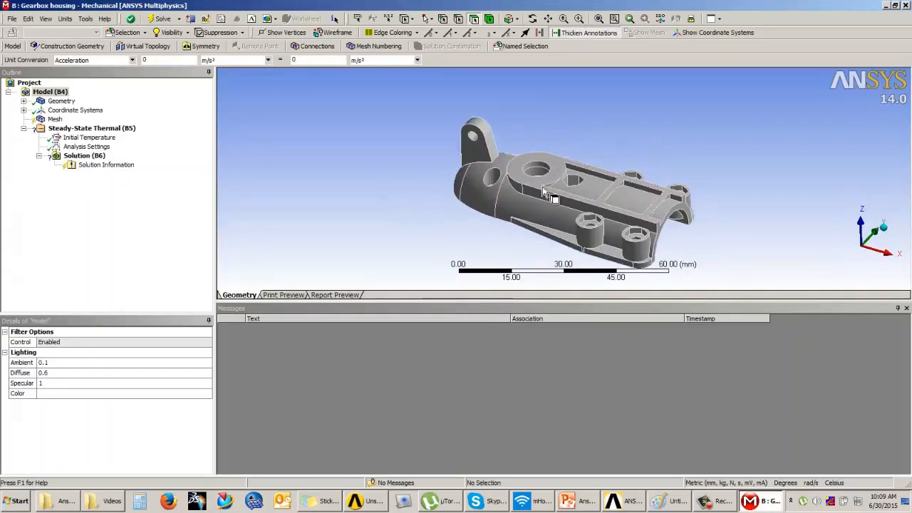
{"action": "left_click_drag", "start_coordinate": [427, 303], "coordinate": [428, 329]}
{"action": "middle_click_drag", "start_coordinate": [488, 226], "coordinate": [516, 213]}
{"action": "scroll", "coordinate": [516, 214], "scroll_direction": "up", "scroll_amount": 1}
{"action": "scroll", "coordinate": [516, 212], "scroll_direction": "up", "scroll_amount": 1}
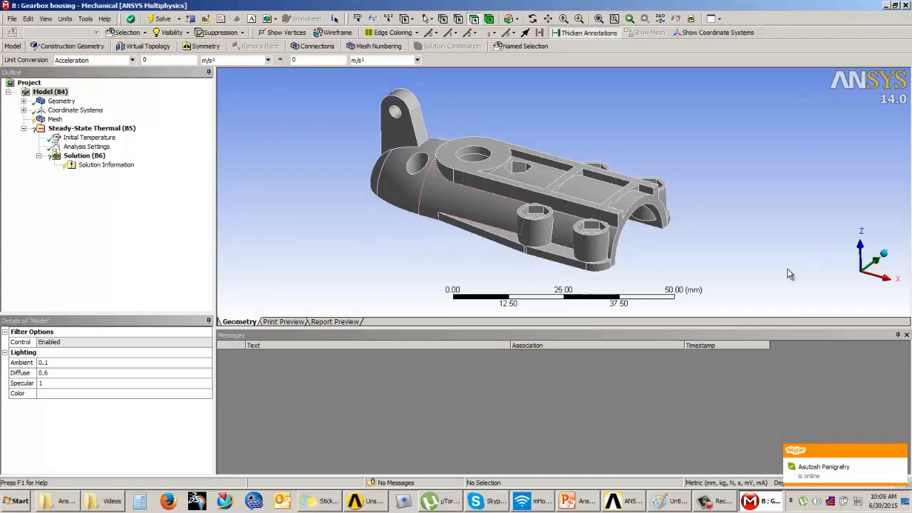
Review the thermal loads and conditions available for the Steady-State Thermal environment, plus its Initial Temperature and Analysis Settings
{"action": "left_click", "coordinate": [70, 130]}
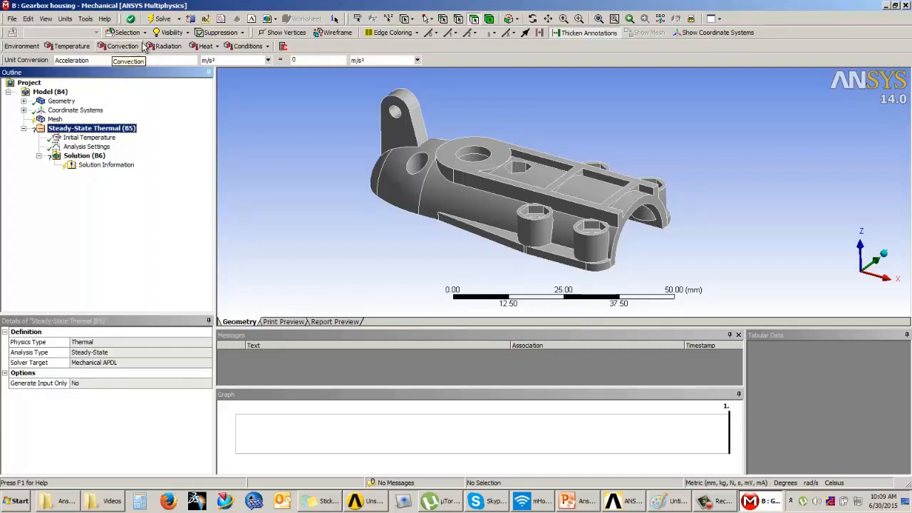
{"action": "left_click", "coordinate": [217, 47]}
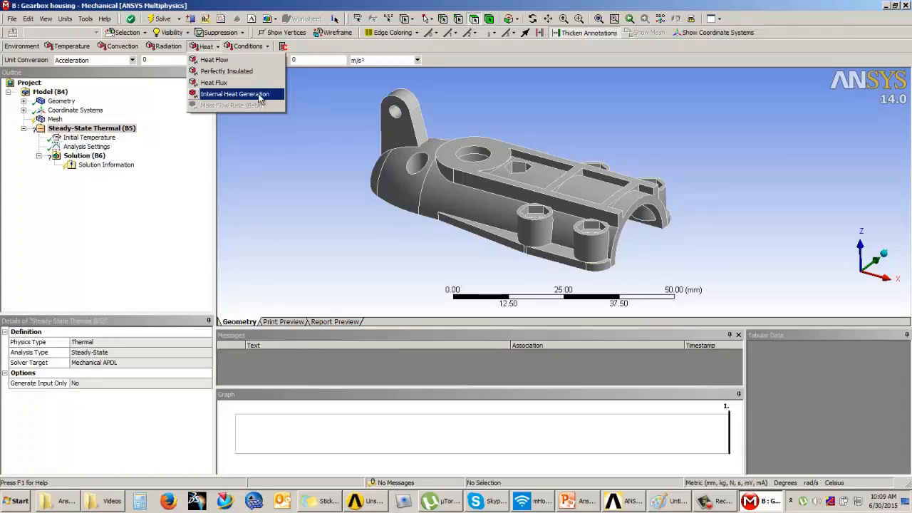
{"action": "left_click", "coordinate": [265, 151]}
{"action": "left_click", "coordinate": [253, 48]}
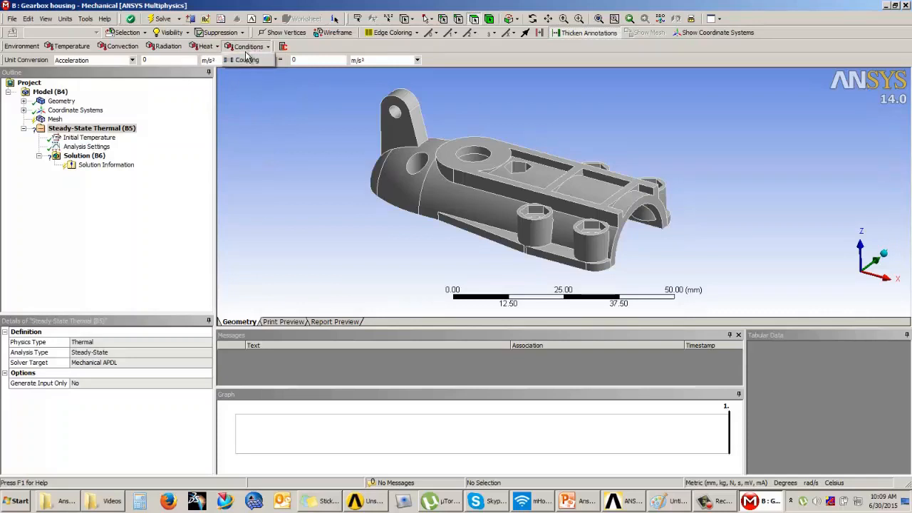
{"action": "left_click", "coordinate": [246, 104]}
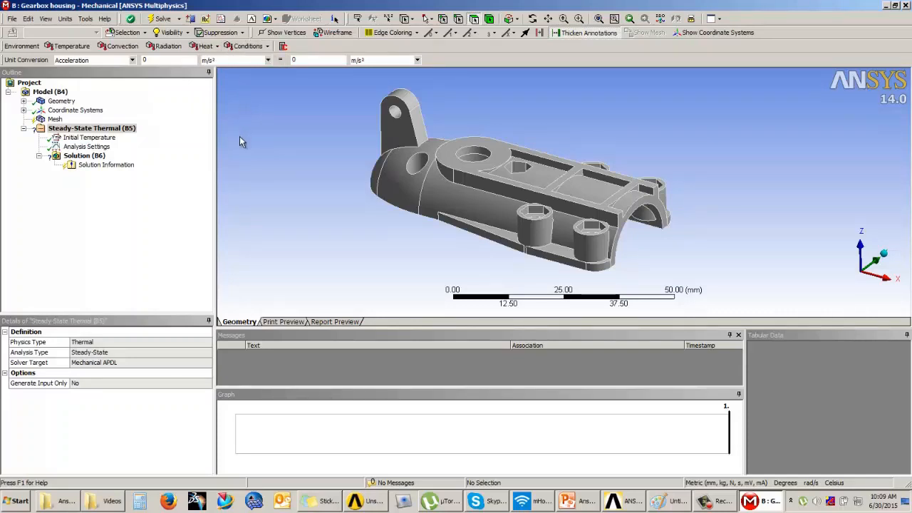
{"action": "left_click", "coordinate": [91, 137]}
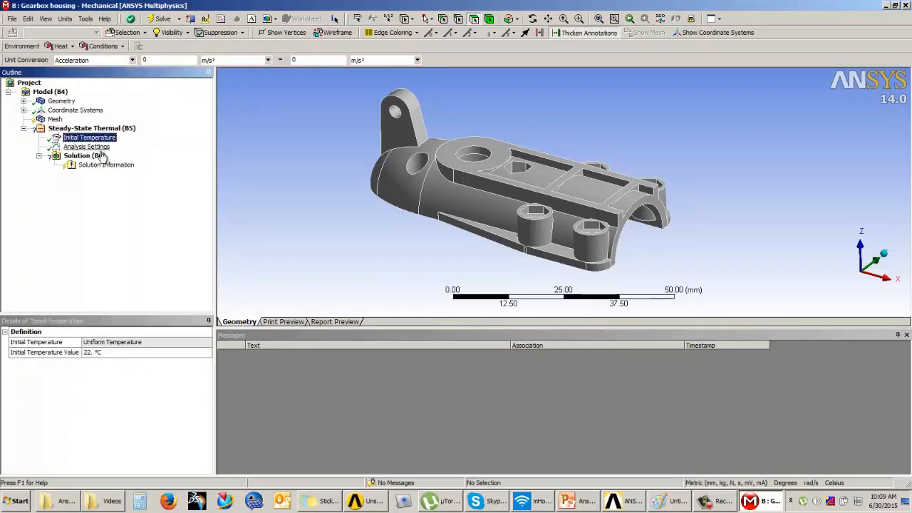
{"action": "left_click", "coordinate": [97, 147]}
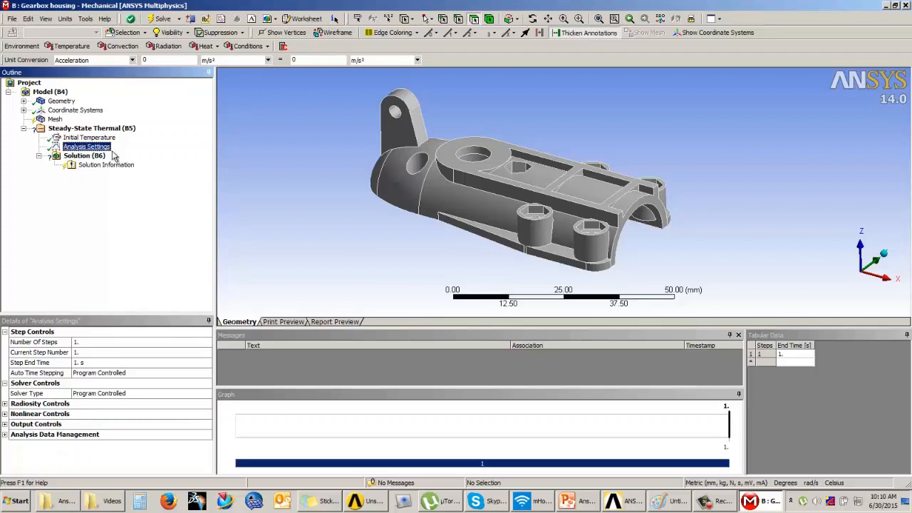
Assign Aluminum Alloy as the material of the gearbox_housing1 body
{"action": "left_click", "coordinate": [23, 100]}
{"action": "middle_click_drag", "start_coordinate": [330, 191], "coordinate": [332, 203]}
{"action": "left_click", "coordinate": [88, 110]}
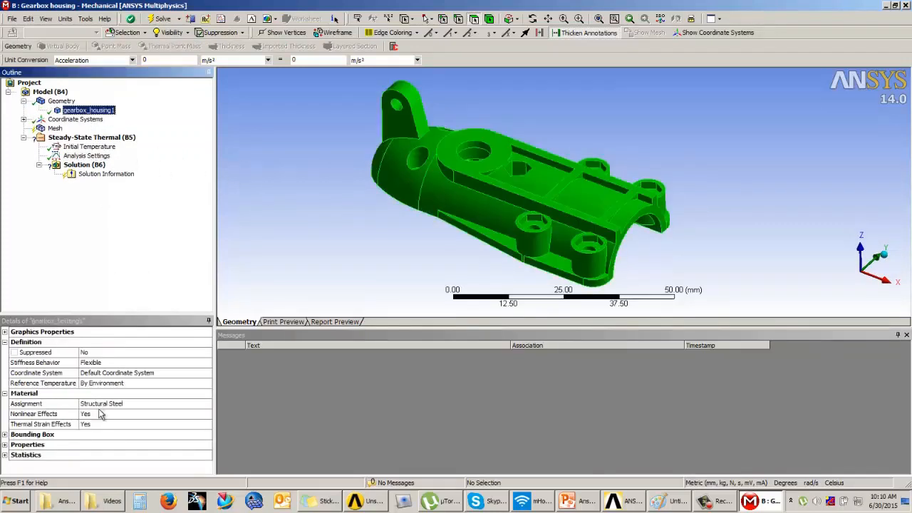
{"action": "left_click", "coordinate": [140, 406]}
{"action": "left_click", "coordinate": [206, 404]}
{"action": "left_click", "coordinate": [239, 413]}
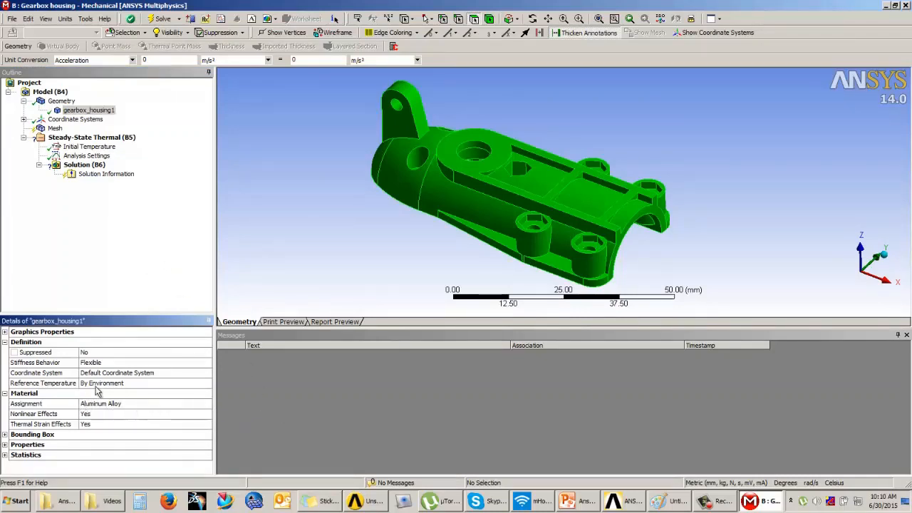
{"action": "left_click", "coordinate": [112, 244]}
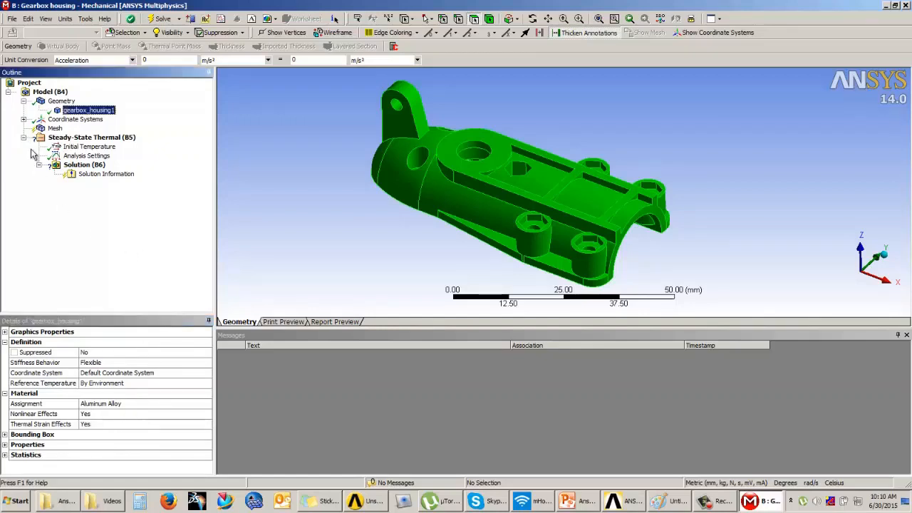
Generate the housing mesh with the default settings and inspect it from the inner cavity side
{"action": "left_click", "coordinate": [54, 129]}
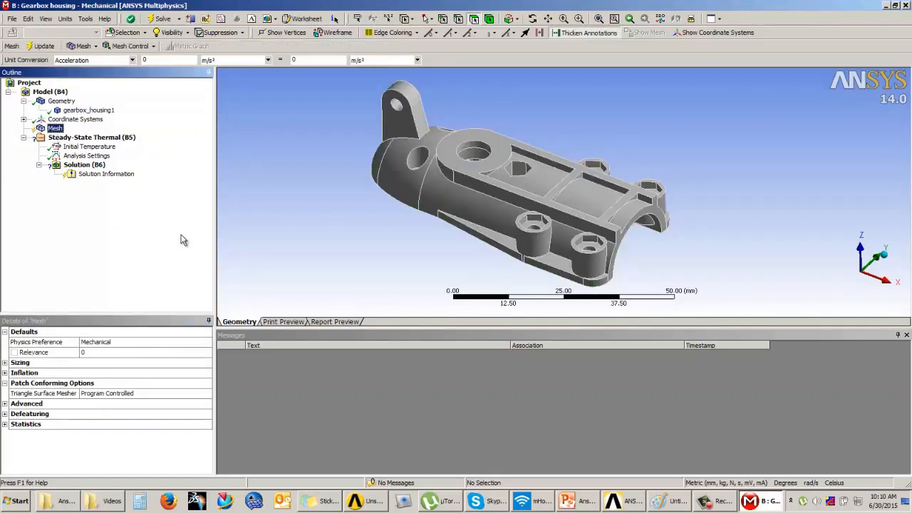
{"action": "left_click", "coordinate": [44, 46]}
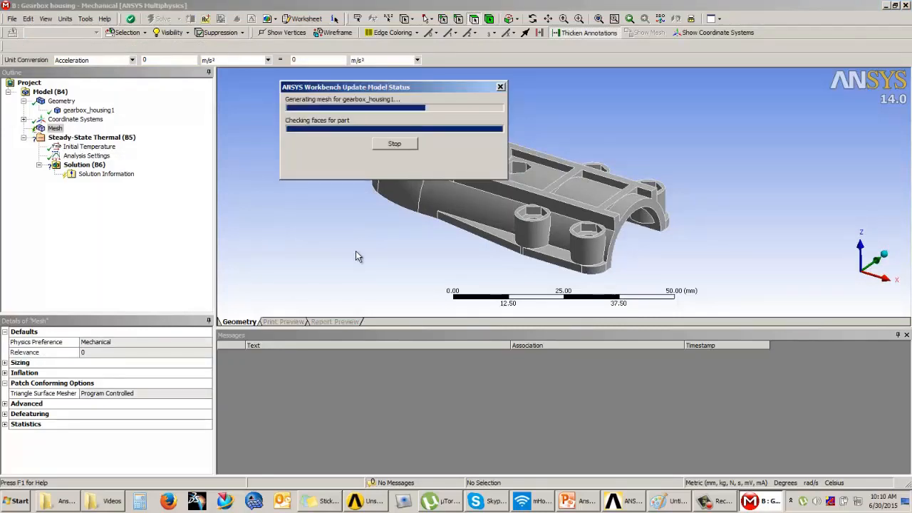
{"action": "middle_click_drag", "start_coordinate": [391, 231], "coordinate": [441, 201]}
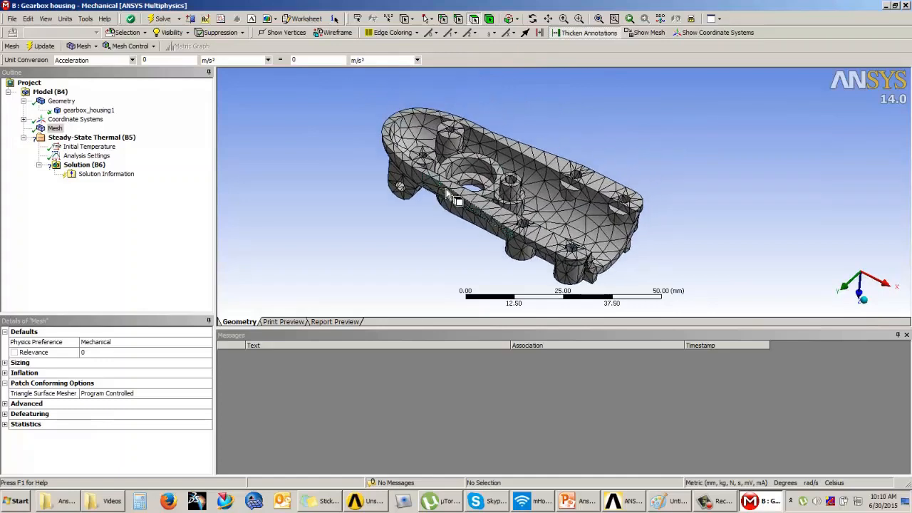
{"action": "scroll", "coordinate": [441, 201], "scroll_direction": "up", "scroll_amount": 3}
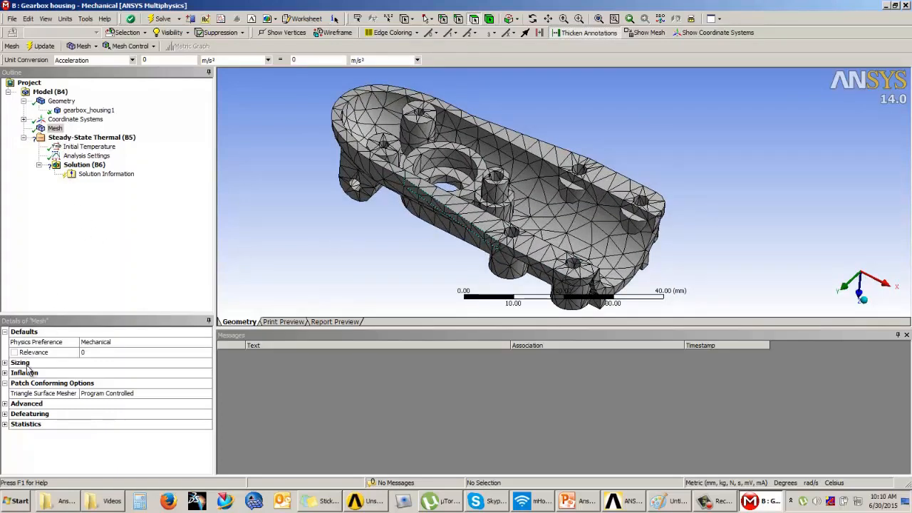
Set the mesh's advanced size function to On: Proximity and Curvature and update the mesh
{"action": "left_click", "coordinate": [5, 363]}
{"action": "left_click", "coordinate": [94, 375]}
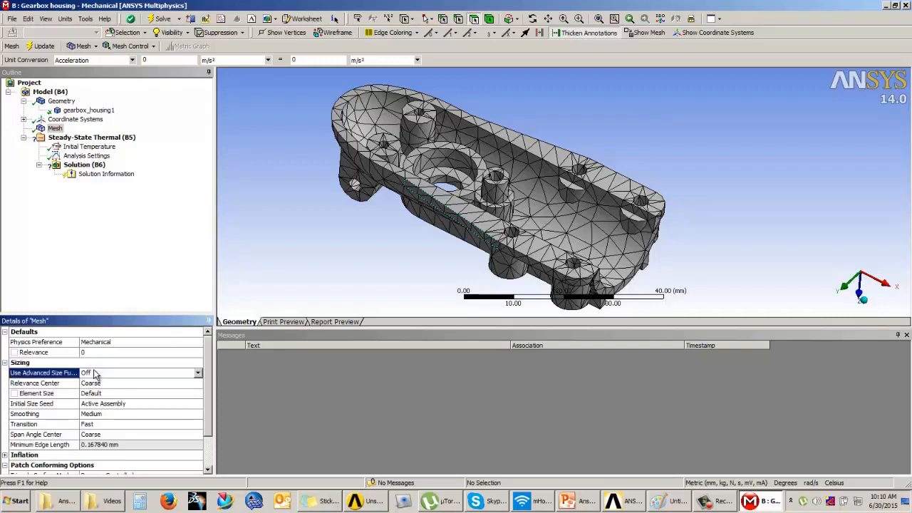
{"action": "left_click", "coordinate": [199, 372]}
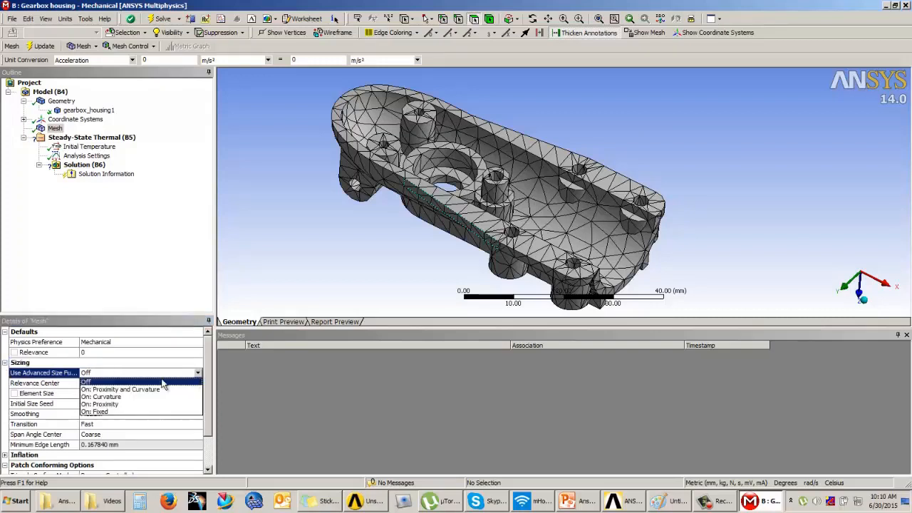
{"action": "left_click", "coordinate": [120, 390]}
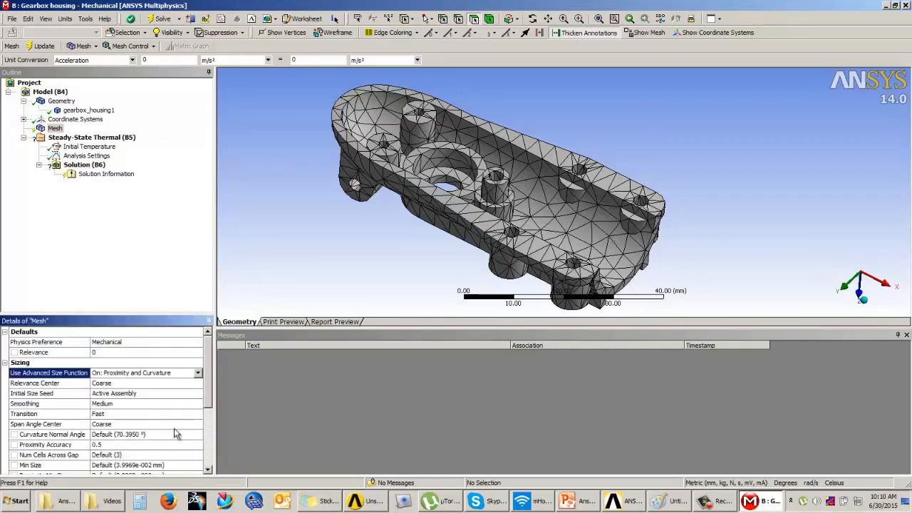
{"action": "scroll", "coordinate": [143, 413], "scroll_direction": "down", "scroll_amount": 2}
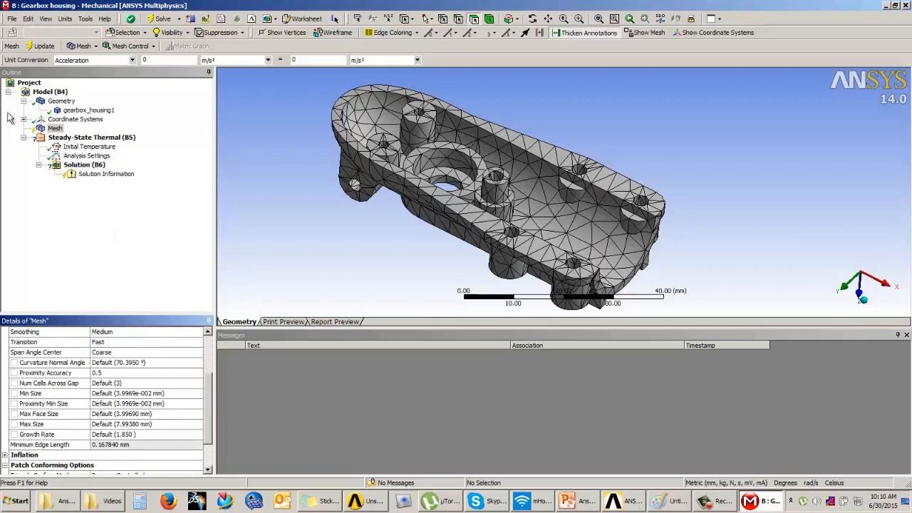
{"action": "left_click", "coordinate": [40, 46]}
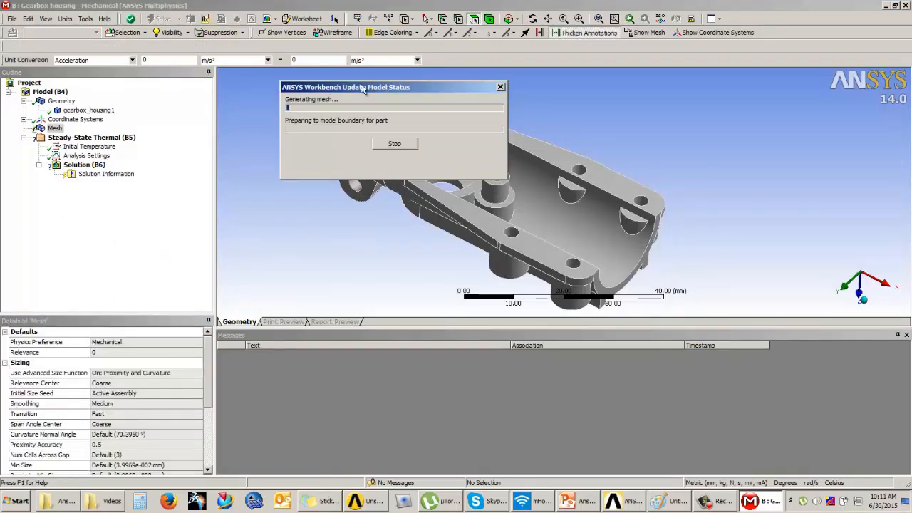
{"action": "left_click_drag", "start_coordinate": [377, 90], "coordinate": [196, 61]}
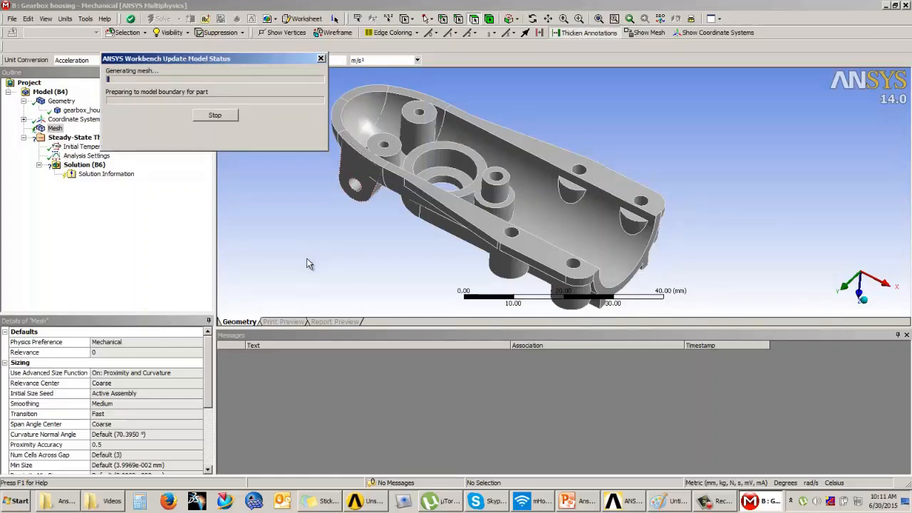
{"action": "middle_click_drag", "start_coordinate": [388, 249], "coordinate": [410, 244]}
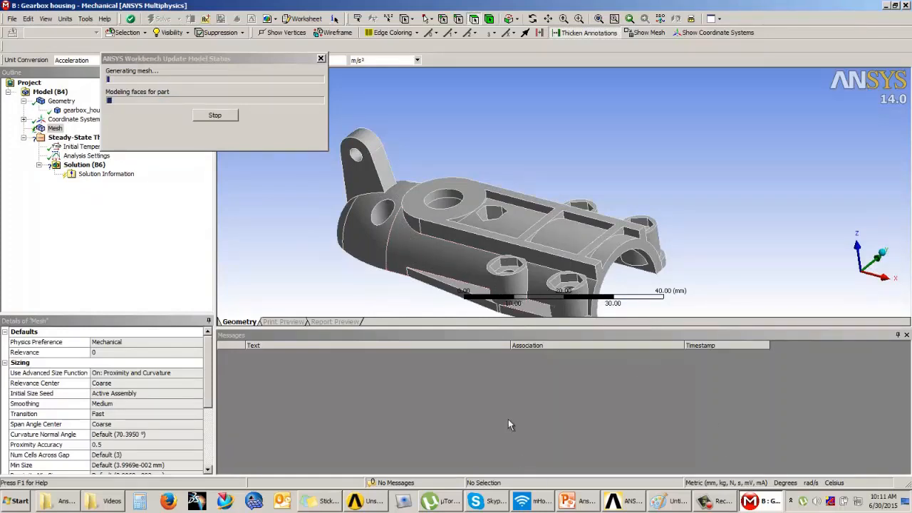
{"action": "middle_click_drag", "start_coordinate": [475, 230], "coordinate": [606, 214]}
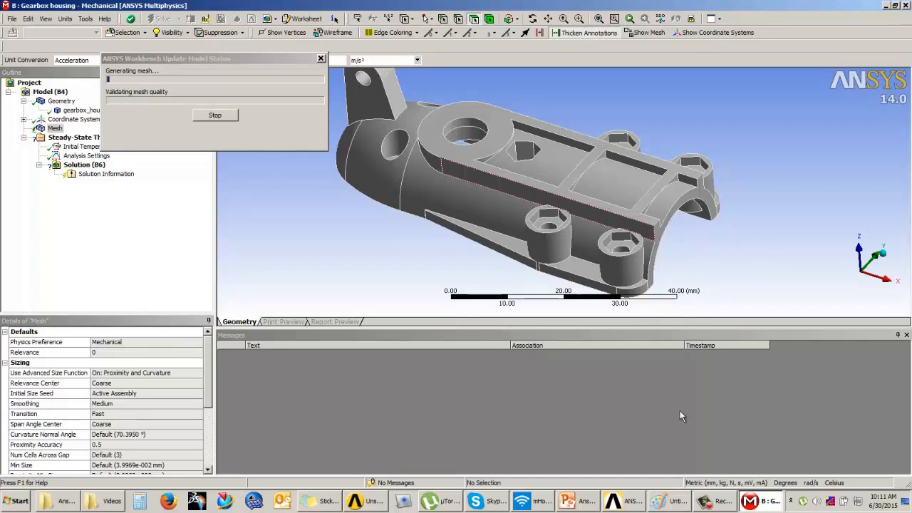
{"action": "left_click", "coordinate": [708, 503]}
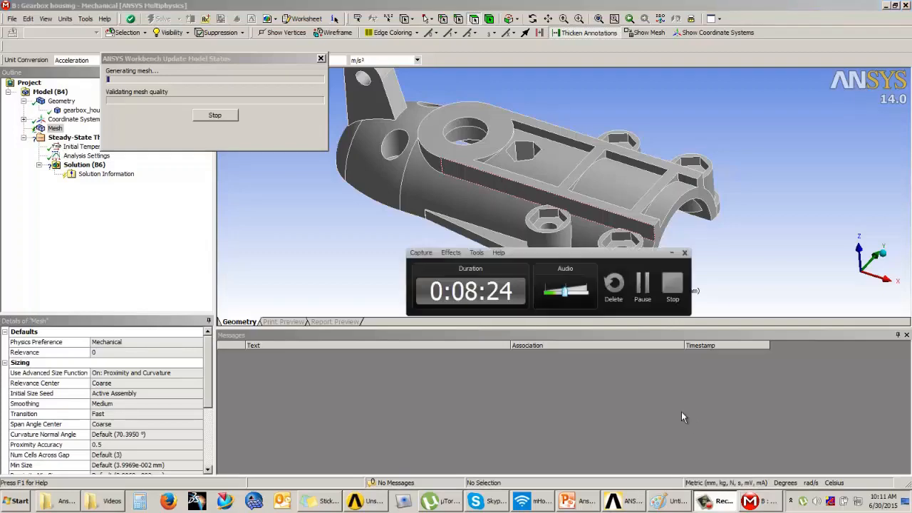
{"action": "left_click", "coordinate": [645, 289]}
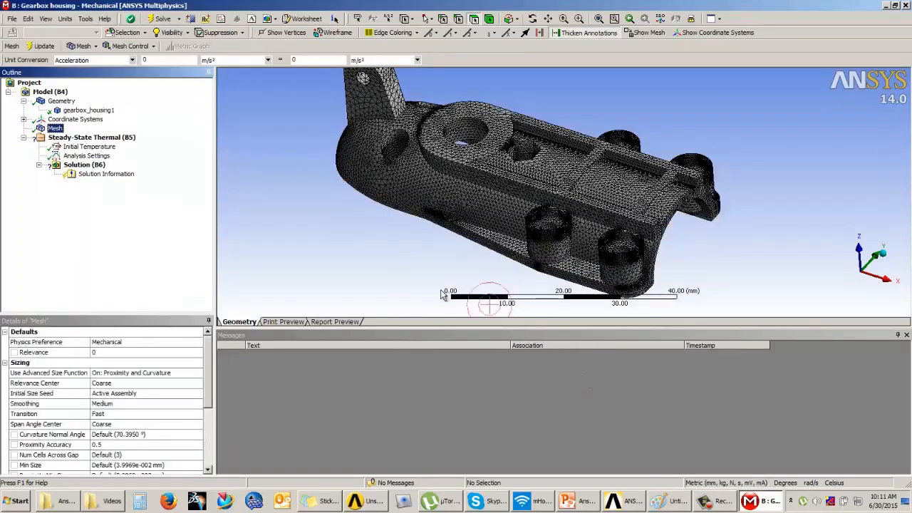
Examine the refined housing mesh around the outer ribs and inner cavity, and expand its node and element statistics
{"action": "middle_click_drag", "start_coordinate": [406, 238], "coordinate": [358, 242]}
{"action": "scroll", "coordinate": [466, 194], "scroll_direction": "up", "scroll_amount": 5}
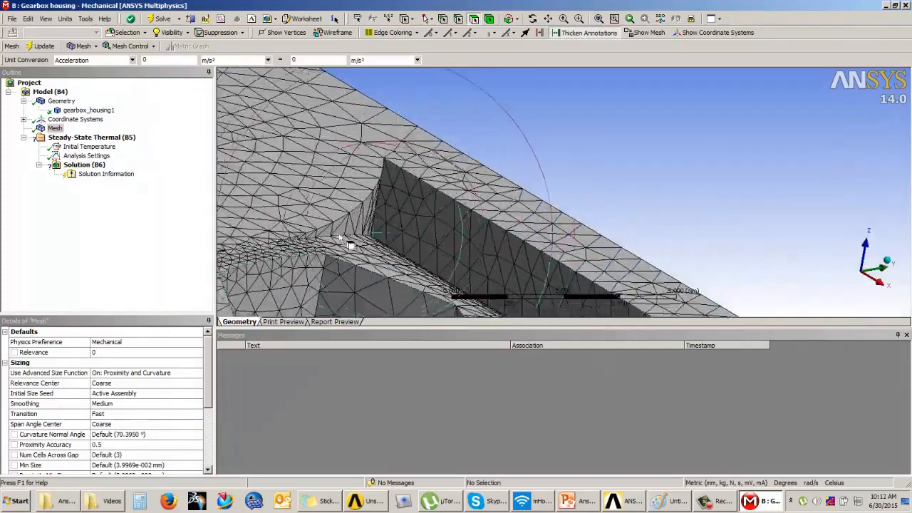
{"action": "middle_click_drag", "start_coordinate": [261, 261], "coordinate": [364, 126]}
{"action": "scroll", "coordinate": [370, 210], "scroll_direction": "down", "scroll_amount": 10}
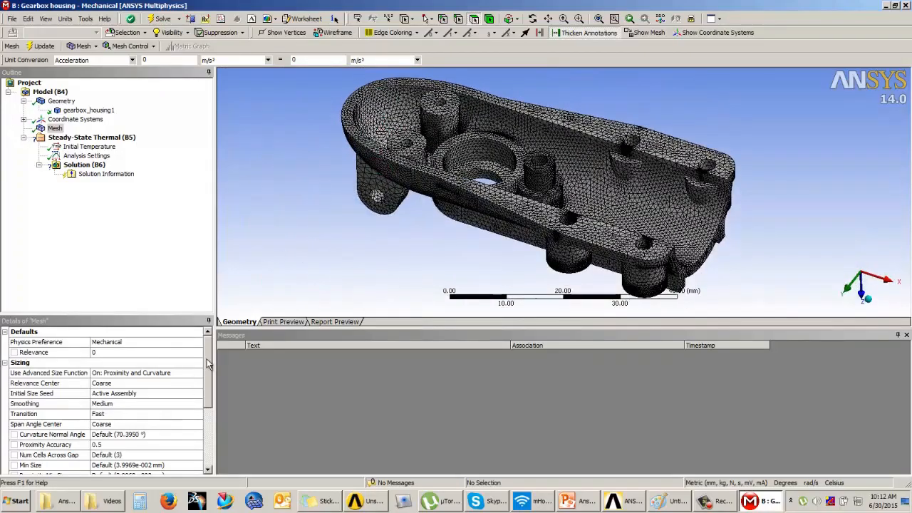
{"action": "scroll", "coordinate": [205, 444], "scroll_direction": "down", "scroll_amount": 4}
{"action": "left_click", "coordinate": [5, 465]}
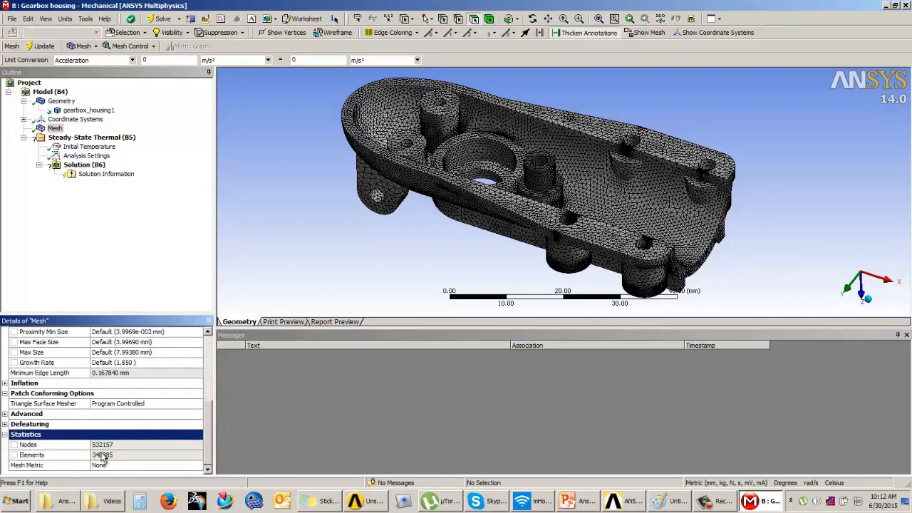
Display the Element Quality mesh metric and enlarge its chart to read the element distribution
{"action": "left_click", "coordinate": [182, 465]}
{"action": "left_click", "coordinate": [199, 465]}
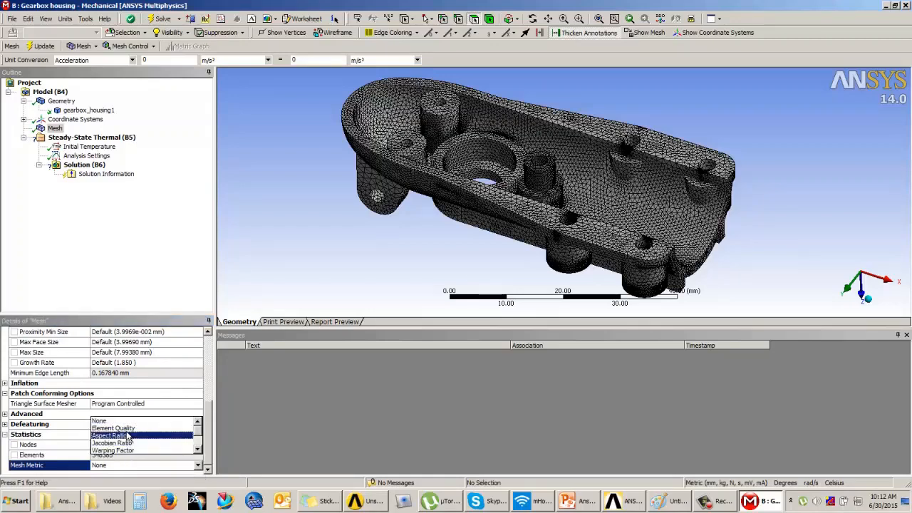
{"action": "left_click", "coordinate": [158, 442]}
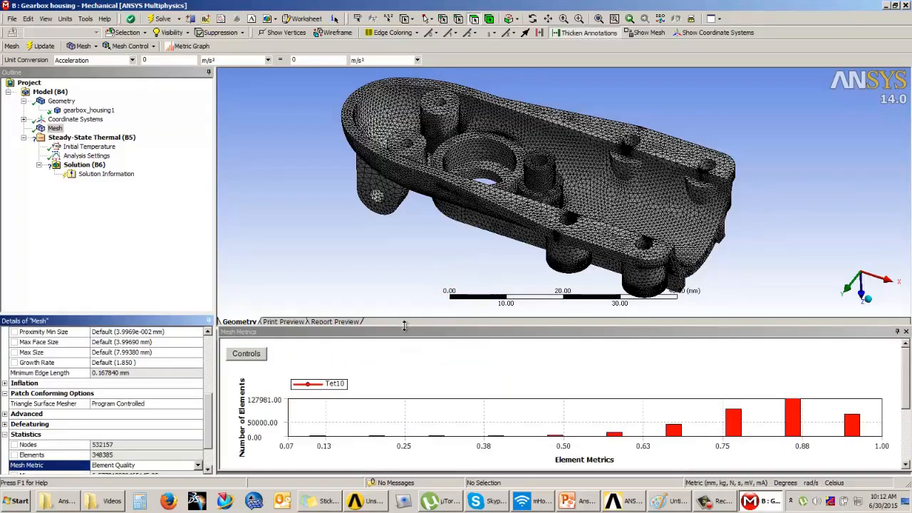
{"action": "left_click_drag", "start_coordinate": [403, 325], "coordinate": [405, 265]}
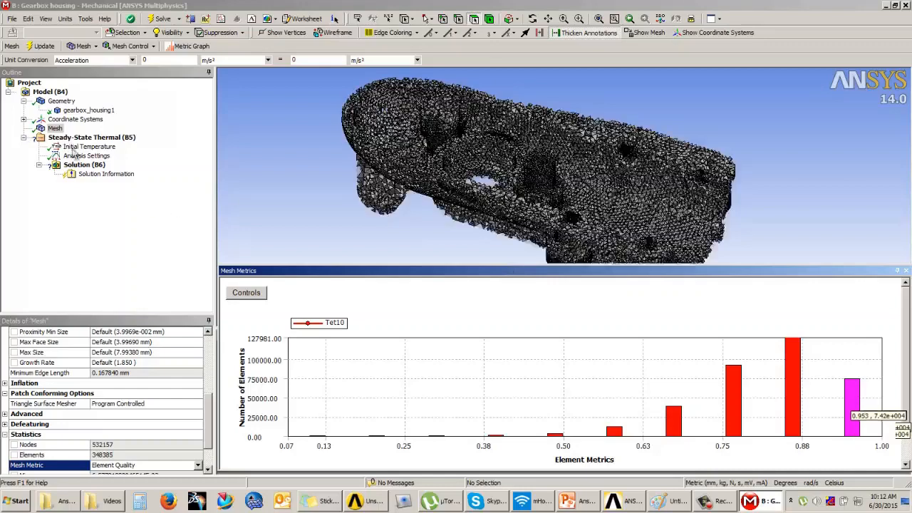
Shrink the mesh metrics chart and set the Mesh Metric back to None
{"action": "left_click", "coordinate": [55, 129]}
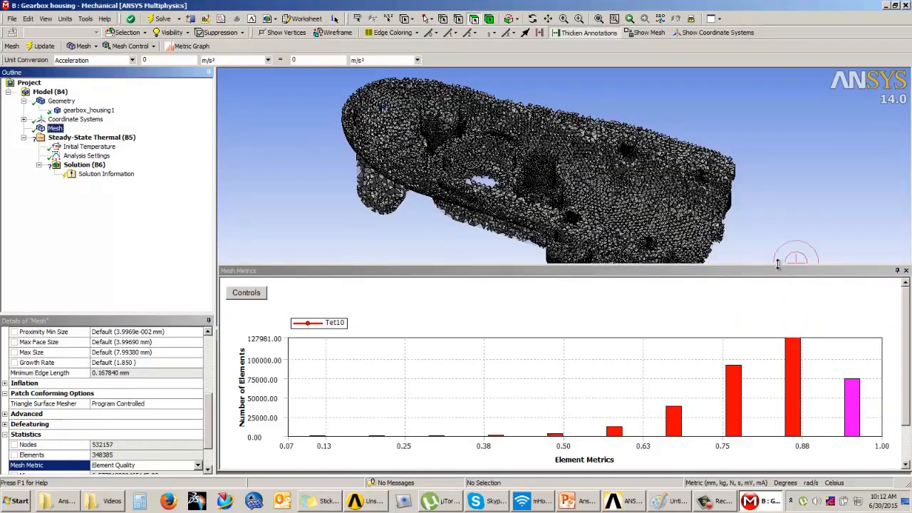
{"action": "left_click_drag", "start_coordinate": [776, 265], "coordinate": [778, 400]}
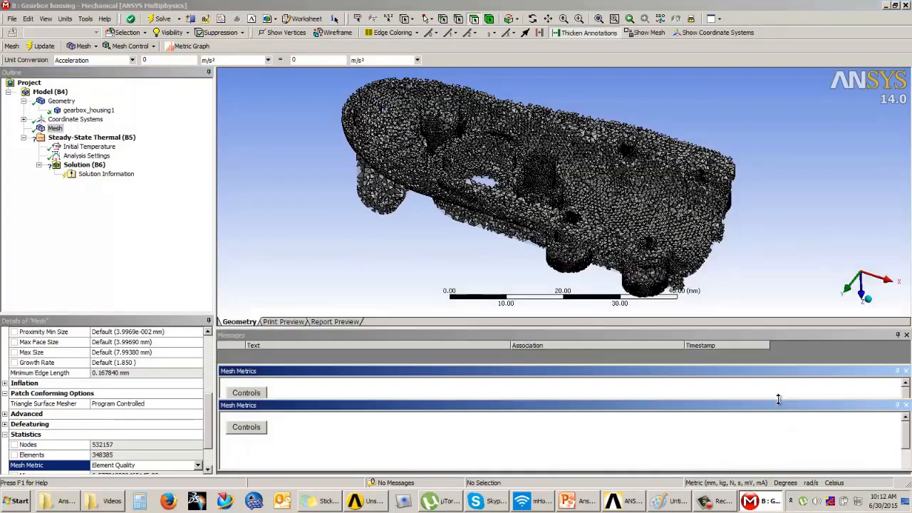
{"action": "left_click", "coordinate": [126, 257]}
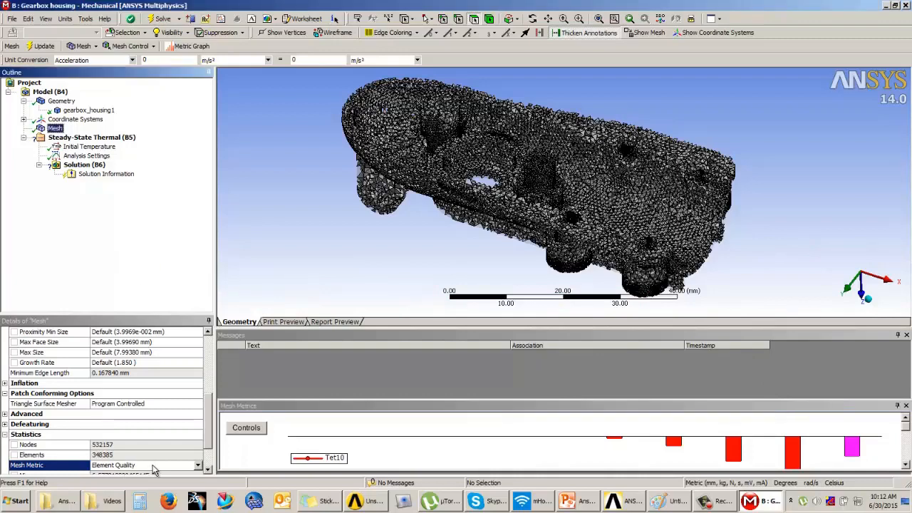
{"action": "left_click", "coordinate": [152, 469]}
{"action": "left_click", "coordinate": [197, 465]}
{"action": "left_click", "coordinate": [152, 421]}
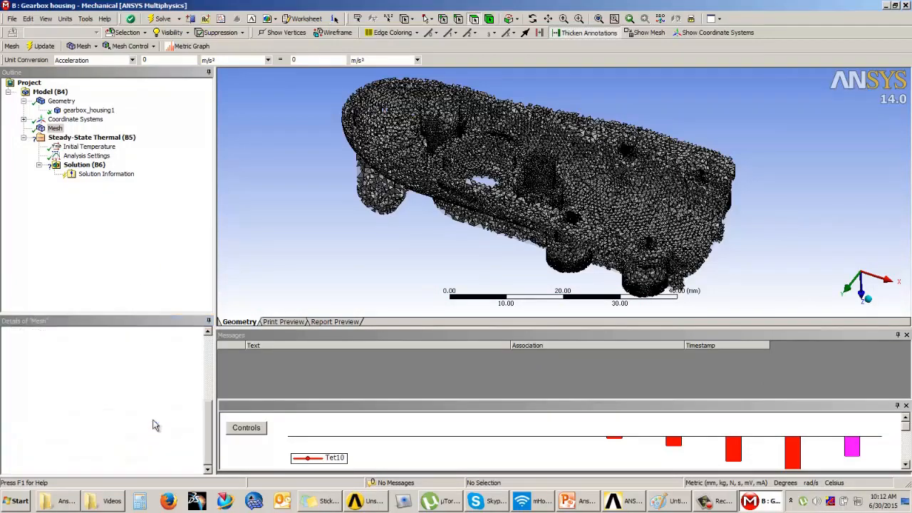
Examine the full housing mesh across the inner cavity, bosses and rim from several angles
{"action": "middle_click_drag", "start_coordinate": [301, 199], "coordinate": [325, 213]}
{"action": "scroll", "coordinate": [424, 178], "scroll_direction": "up", "scroll_amount": 3}
{"action": "scroll", "coordinate": [428, 178], "scroll_direction": "down", "scroll_amount": 2}
{"action": "middle_click_drag", "start_coordinate": [473, 208], "coordinate": [458, 220]}
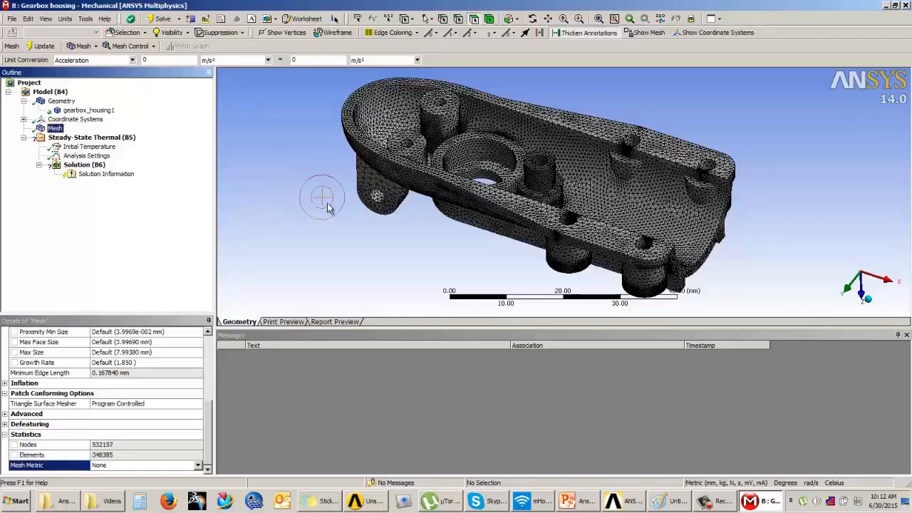
{"action": "middle_click_drag", "start_coordinate": [316, 196], "coordinate": [299, 212]}
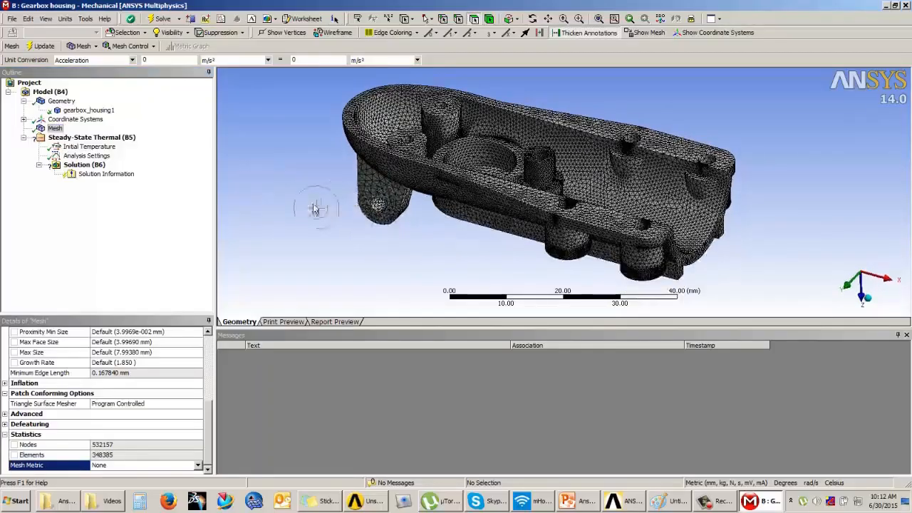
{"action": "scroll", "coordinate": [429, 183], "scroll_direction": "up", "scroll_amount": 4}
{"action": "scroll", "coordinate": [432, 187], "scroll_direction": "down", "scroll_amount": 3}
{"action": "middle_click_drag", "start_coordinate": [470, 212], "coordinate": [478, 249]}
Switch to the PowerPoint problem statement, read the gearbox and interior surface temperature conditions, and return to Mechanical
{"action": "left_click", "coordinate": [570, 501]}
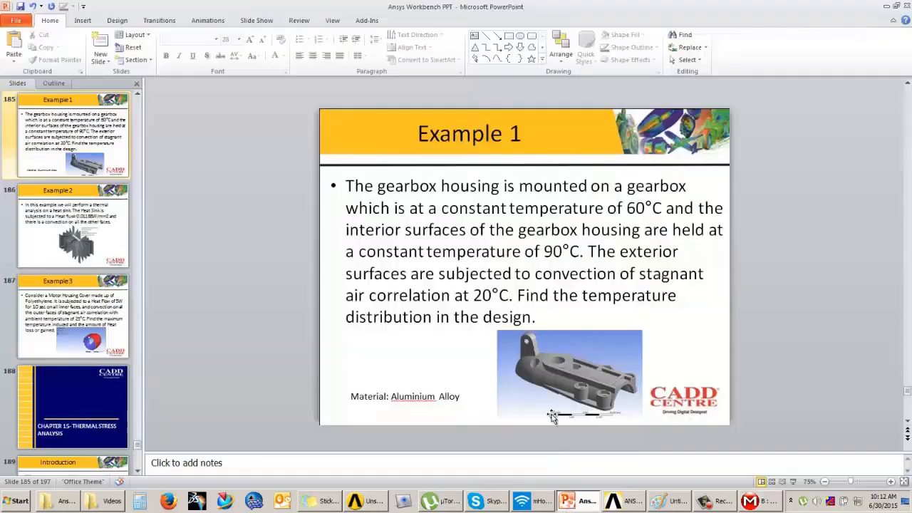
{"action": "left_click_drag", "start_coordinate": [441, 209], "coordinate": [656, 207]}
{"action": "left_click_drag", "start_coordinate": [351, 232], "coordinate": [624, 231]}
{"action": "left_click", "coordinate": [783, 279]}
{"action": "left_click", "coordinate": [754, 503]}
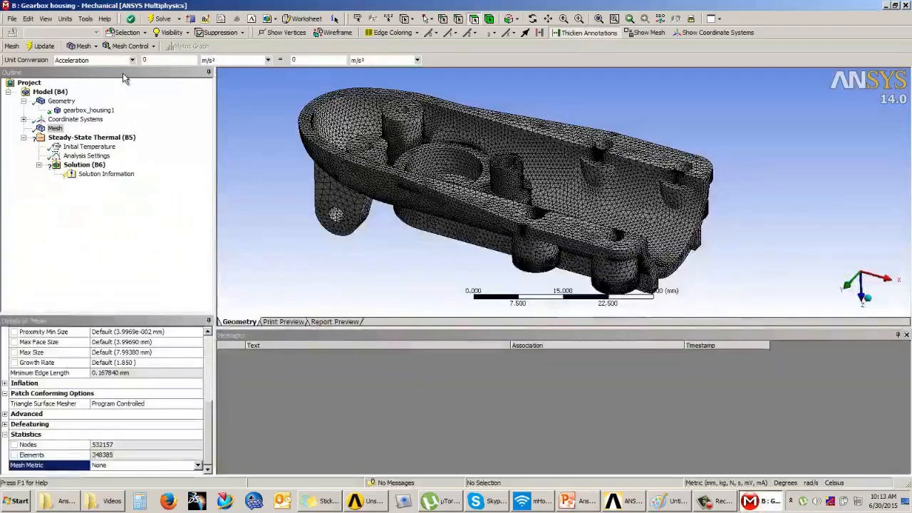
Add a temperature load to the Steady-State Thermal environment and scope it to the six flat mating faces of the rim and bosses
{"action": "left_click", "coordinate": [80, 138]}
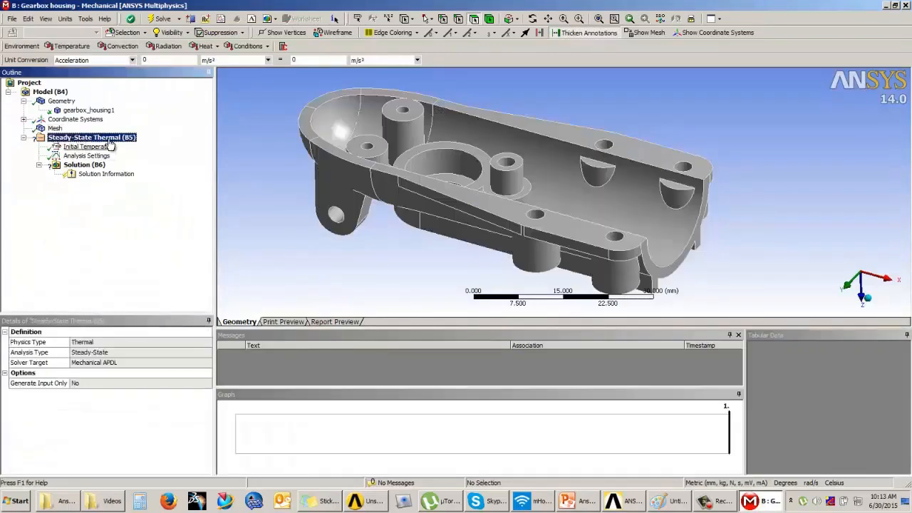
{"action": "left_click", "coordinate": [73, 47]}
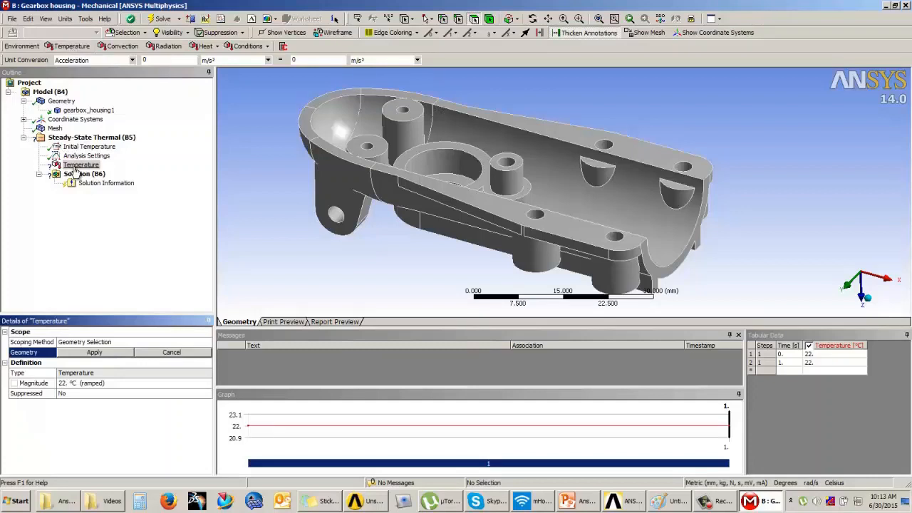
{"action": "left_click", "coordinate": [578, 132]}
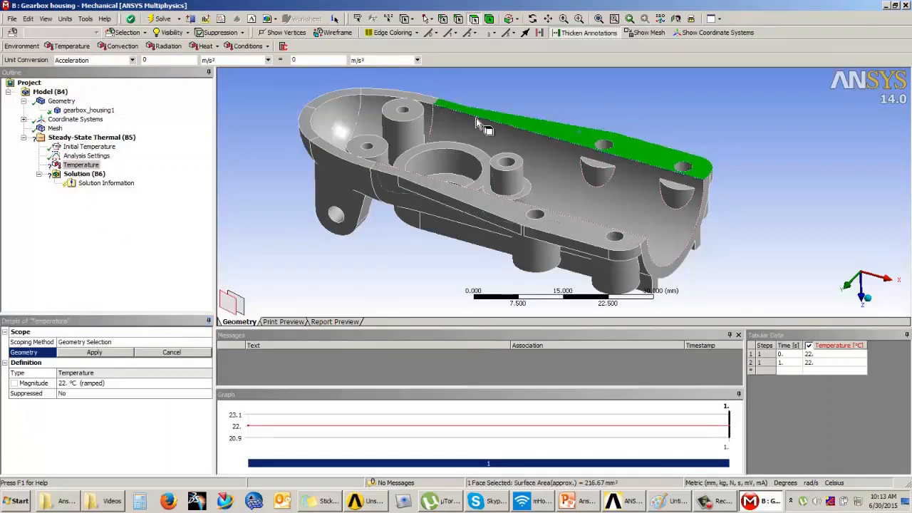
{"action": "left_click", "coordinate": [366, 93], "text": "ctrl"}
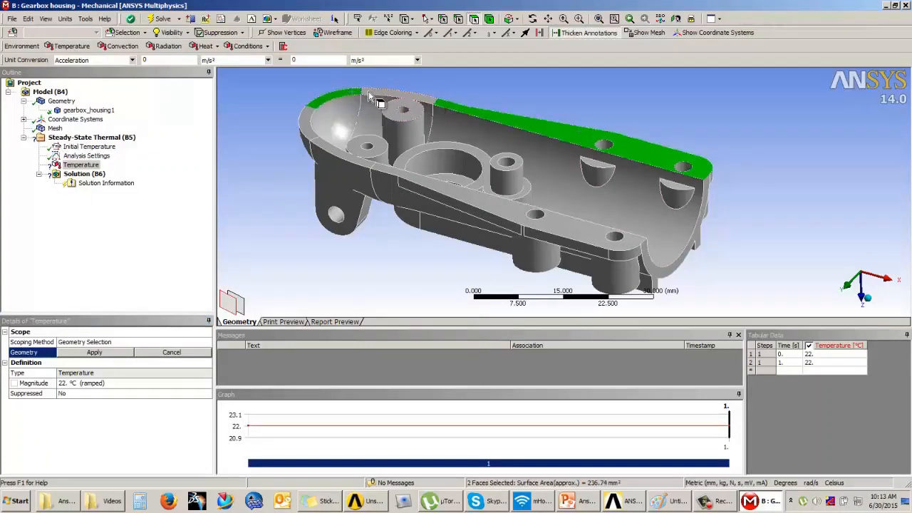
{"action": "left_click", "coordinate": [380, 92], "text": "ctrl"}
{"action": "left_click", "coordinate": [305, 122], "text": "ctrl"}
{"action": "left_click", "coordinate": [340, 154], "text": "ctrl"}
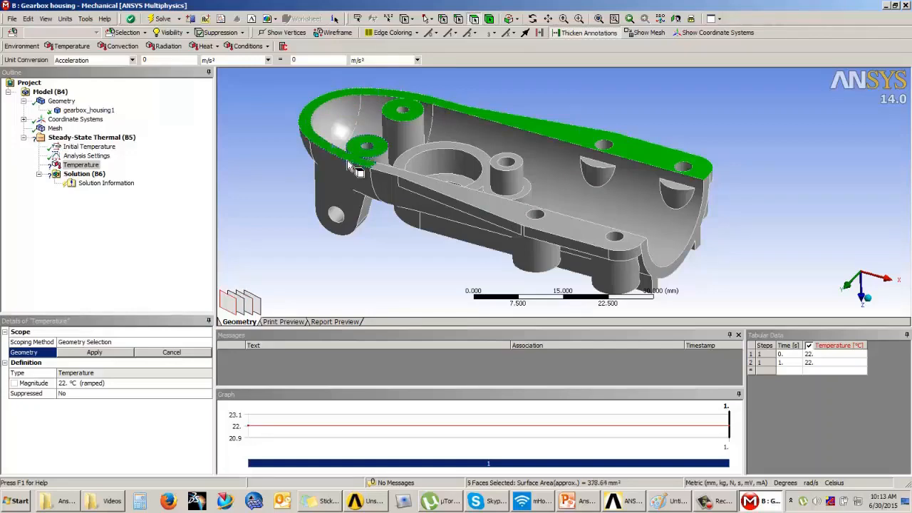
{"action": "left_click", "coordinate": [542, 228], "text": "ctrl"}
{"action": "mouse_move", "coordinate": [511, 198]}
{"action": "middle_mouse_down"}
{"action": "mouse_move", "coordinate": [510, 189]}
{"action": "mouse_move", "coordinate": [503, 206]}
{"action": "mouse_move", "coordinate": [504, 168]}
{"action": "mouse_move", "coordinate": [497, 206]}
{"action": "middle_mouse_up"}
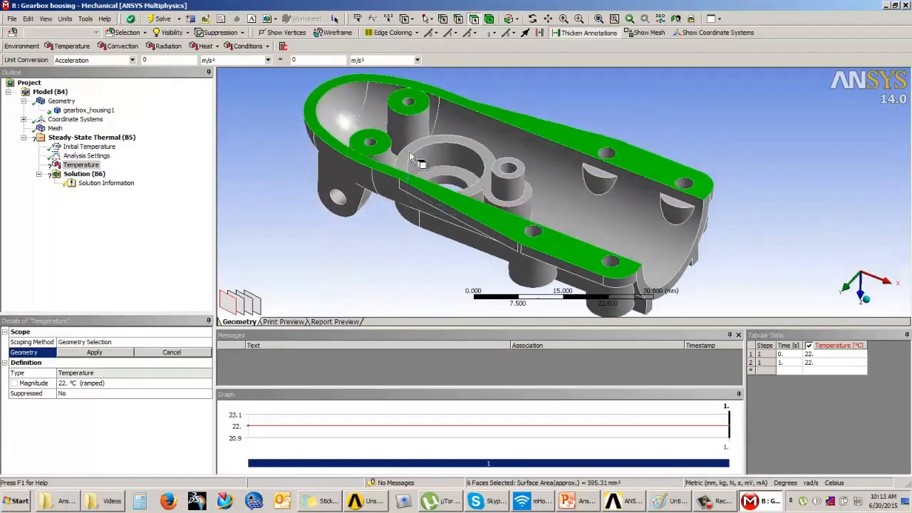
{"action": "left_click", "coordinate": [93, 353]}
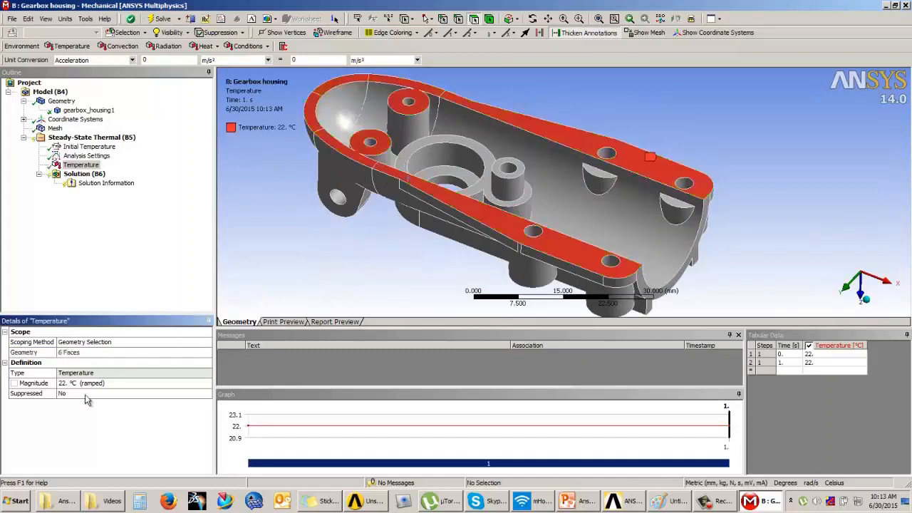
Set the mating-face temperature load to 60 °C and check that Celsius is the active temperature unit
{"action": "left_click", "coordinate": [85, 383]}
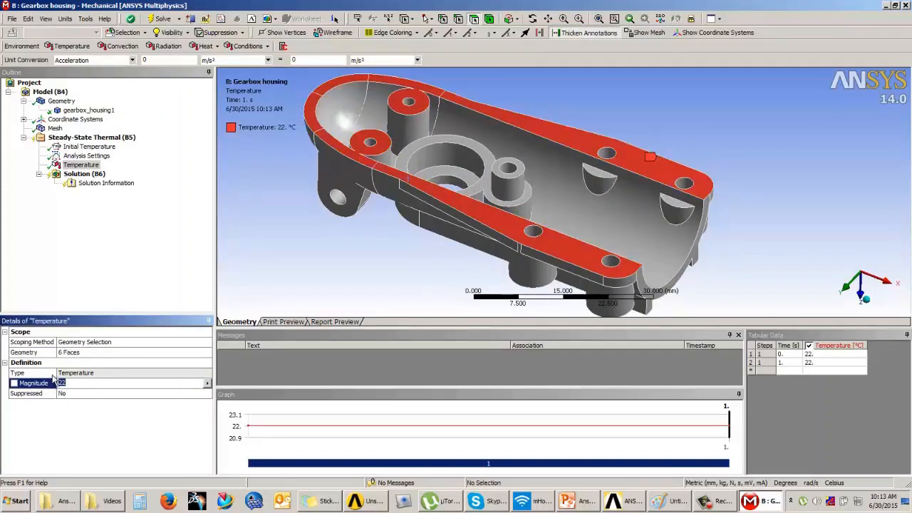
{"action": "key", "text": "Return"}
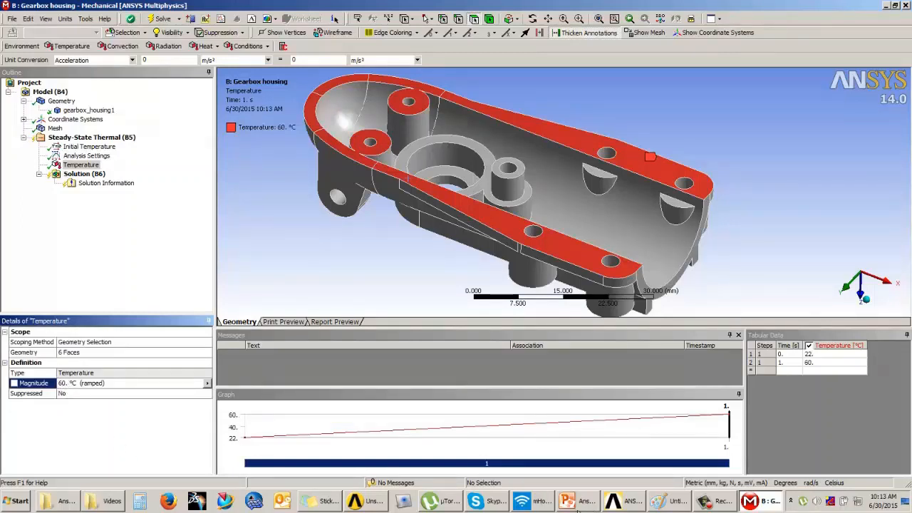
{"action": "left_click", "coordinate": [66, 19]}
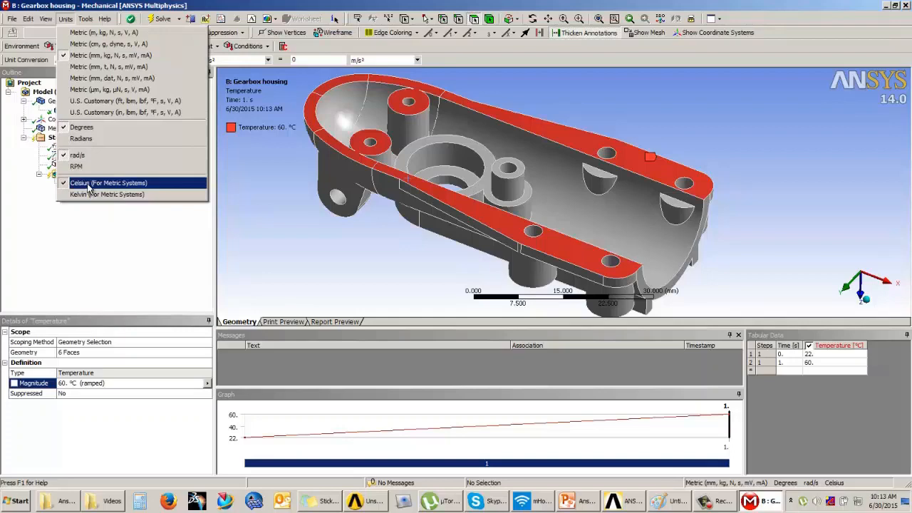
{"action": "left_click", "coordinate": [116, 239]}
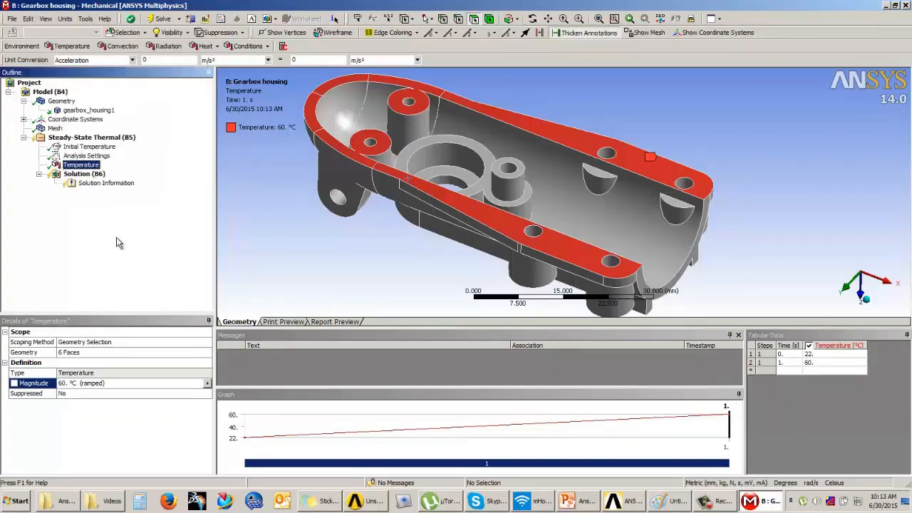
Review the interior surface temperature condition in the PowerPoint problem statement and return to Mechanical
{"action": "middle_click_drag", "start_coordinate": [418, 245], "coordinate": [447, 129]}
{"action": "left_click", "coordinate": [576, 500]}
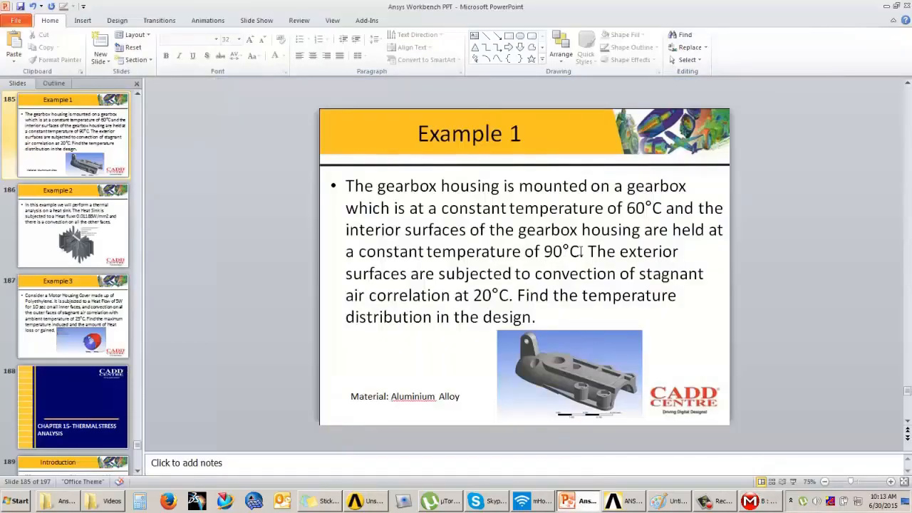
{"action": "left_click_drag", "start_coordinate": [581, 251], "coordinate": [552, 251]}
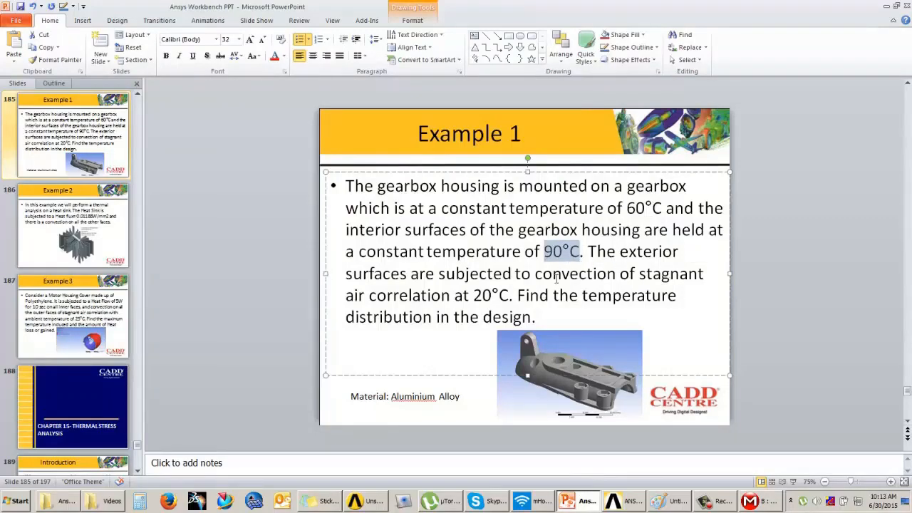
{"action": "left_click", "coordinate": [830, 315]}
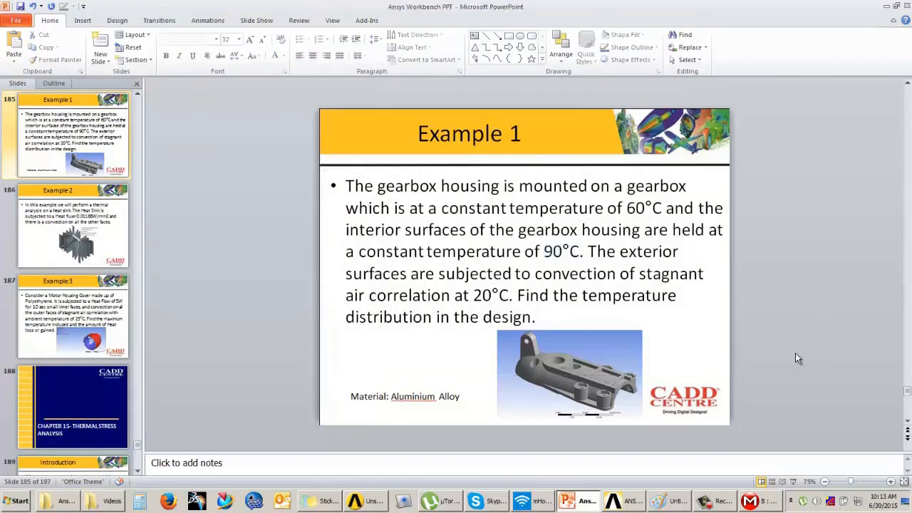
{"action": "left_click", "coordinate": [743, 502]}
Add a second temperature load to the Steady-State Thermal environment and select the housing's inner cavity walls and circular recess faces
{"action": "middle_click_drag", "start_coordinate": [396, 201], "coordinate": [355, 206]}
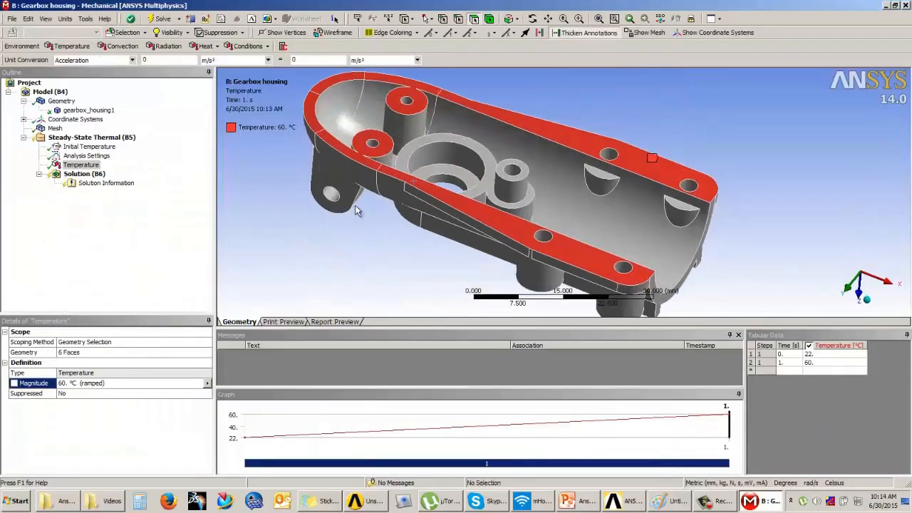
{"action": "left_click", "coordinate": [71, 46]}
{"action": "middle_click_drag", "start_coordinate": [283, 176], "coordinate": [305, 175]}
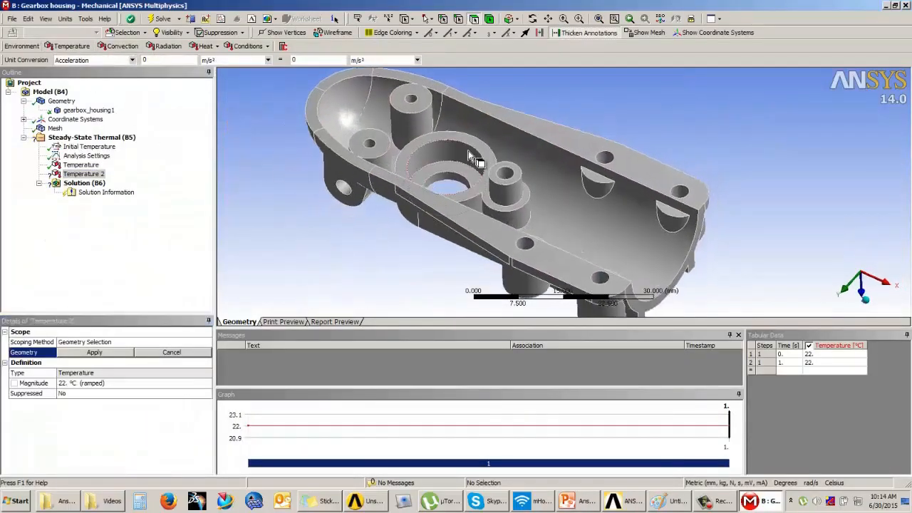
{"action": "middle_click_drag", "start_coordinate": [510, 174], "coordinate": [541, 169]}
{"action": "left_click", "coordinate": [542, 175]}
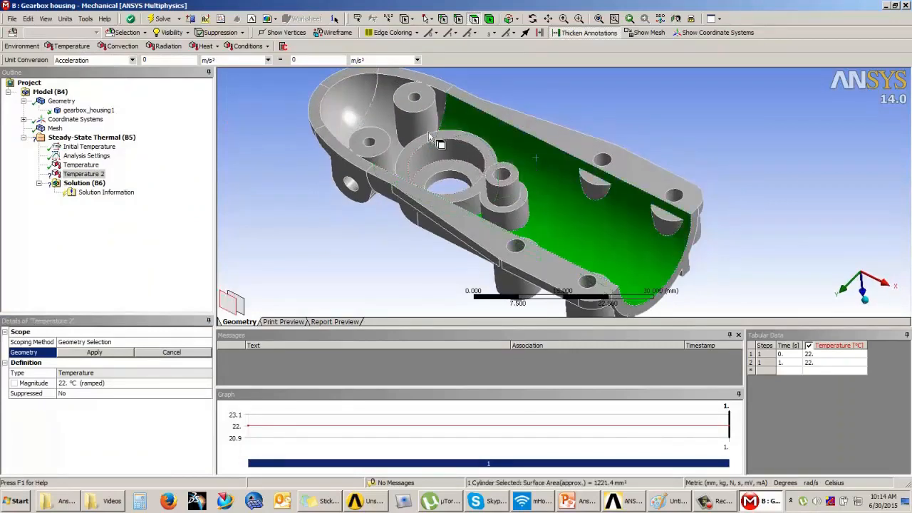
{"action": "left_click", "coordinate": [368, 94], "text": "ctrl"}
{"action": "middle_click_drag", "start_coordinate": [430, 151], "coordinate": [420, 196]}
{"action": "middle_click_drag", "start_coordinate": [489, 246], "coordinate": [482, 150]}
{"action": "left_click", "coordinate": [470, 151], "text": "ctrl"}
{"action": "left_click", "coordinate": [465, 162], "text": "ctrl"}
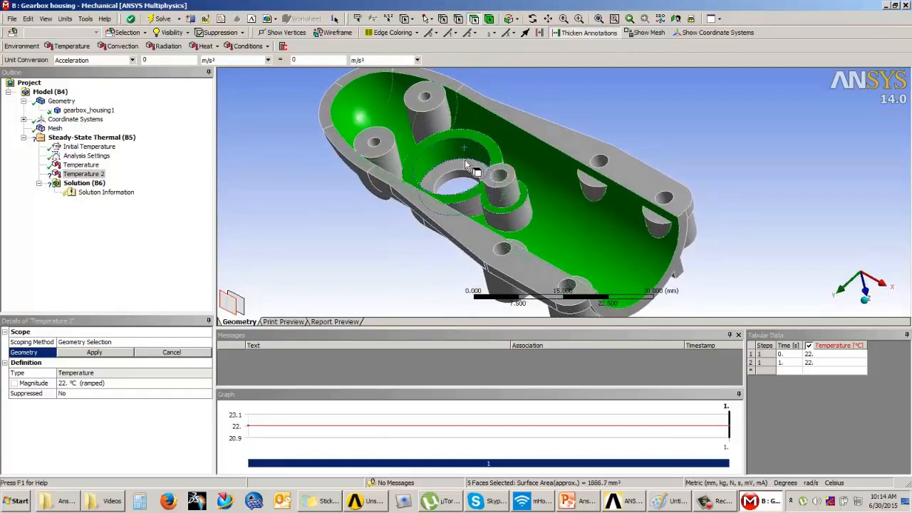
{"action": "left_click", "coordinate": [465, 164], "text": "ctrl"}
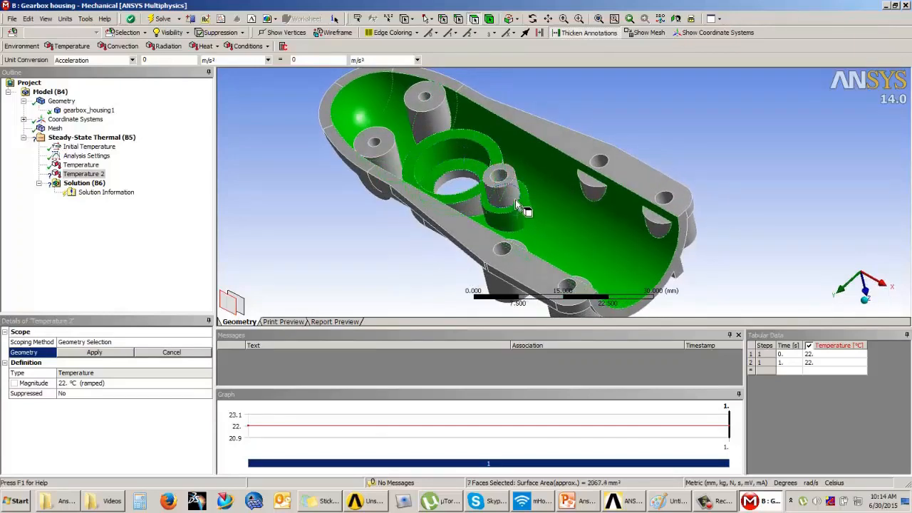
Add the side faces of the interior bosses and the lug faces on one inner wall to the temperature load's selection
{"action": "left_click", "coordinate": [515, 200], "text": "ctrl"}
{"action": "middle_click_drag", "start_coordinate": [515, 200], "coordinate": [459, 137]}
{"action": "left_click", "coordinate": [454, 128], "text": "ctrl"}
{"action": "left_click", "coordinate": [406, 148], "text": "ctrl"}
{"action": "middle_click_drag", "start_coordinate": [426, 163], "coordinate": [462, 153]}
{"action": "left_click", "coordinate": [583, 206], "text": "ctrl"}
{"action": "left_click", "coordinate": [581, 197], "text": "ctrl"}
{"action": "left_click", "coordinate": [633, 245], "text": "ctrl"}
{"action": "left_click", "coordinate": [630, 239], "text": "ctrl"}
Add the lug faces on the opposite inner wall and scope the second temperature load to the 18 selected interior faces
{"action": "middle_click_drag", "start_coordinate": [605, 239], "coordinate": [454, 243]}
{"action": "left_click", "coordinate": [339, 211], "text": "ctrl"}
{"action": "middle_click_drag", "start_coordinate": [367, 211], "coordinate": [397, 227]}
{"action": "left_click", "coordinate": [396, 237], "text": "ctrl"}
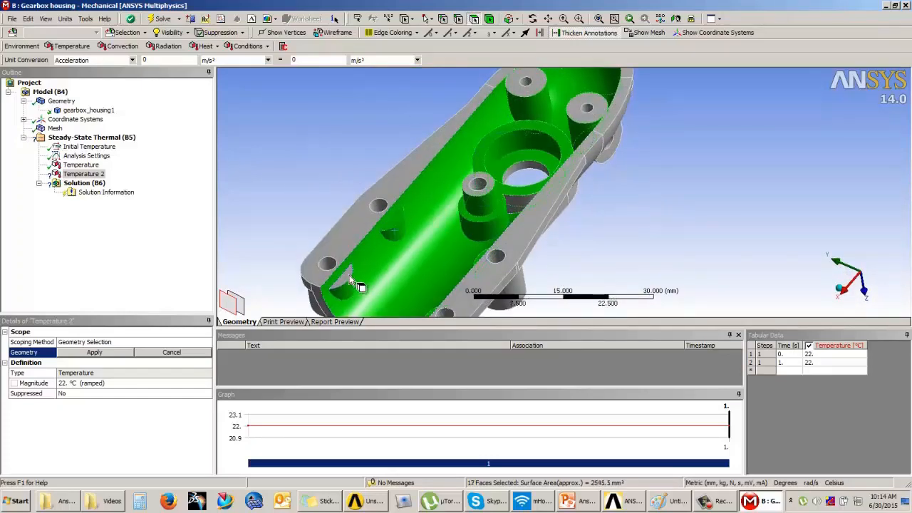
{"action": "left_click", "coordinate": [347, 282], "text": "ctrl"}
{"action": "middle_click_drag", "start_coordinate": [401, 267], "coordinate": [562, 287]}
{"action": "middle_click_drag", "start_coordinate": [493, 187], "coordinate": [384, 232]}
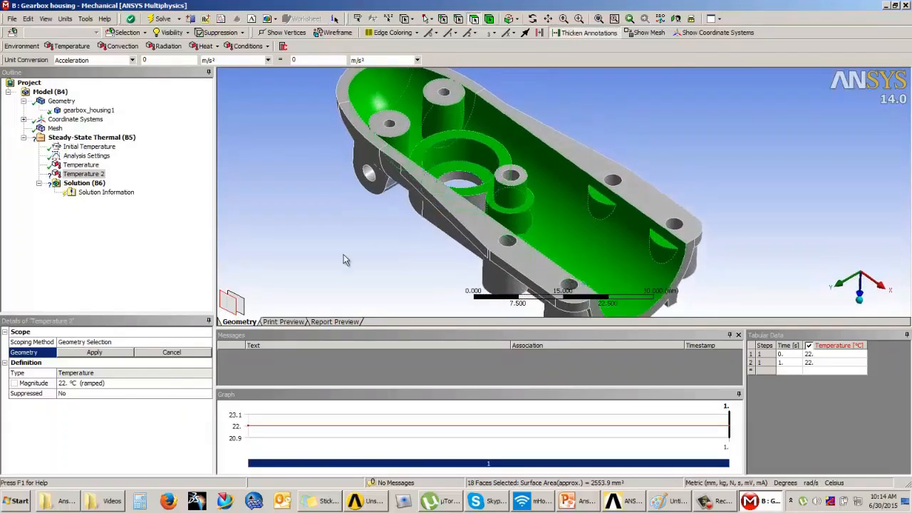
{"action": "left_click", "coordinate": [95, 353]}
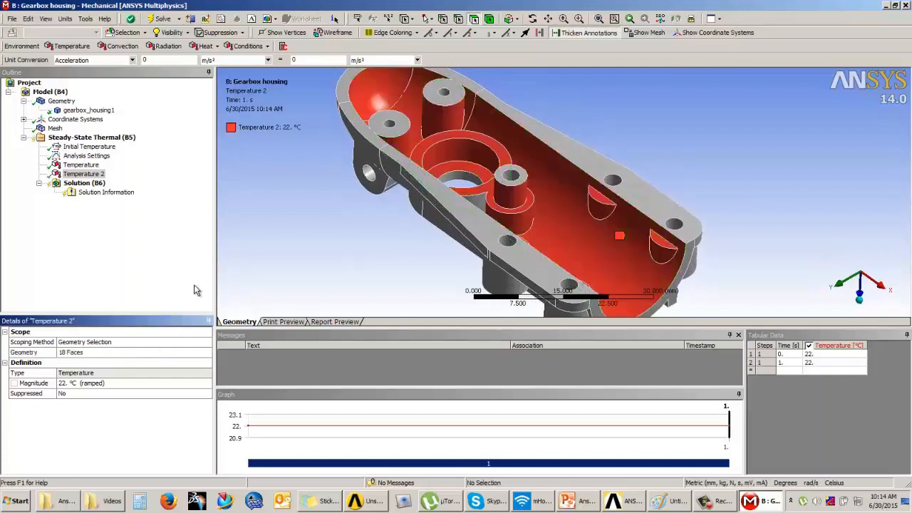
Set the interior surface temperature load to 90 °C
{"action": "left_click", "coordinate": [82, 383]}
{"action": "type", "text": "90"}
{"action": "key", "text": "Return"}
{"action": "middle_click_drag", "start_coordinate": [350, 226], "coordinate": [378, 231]}
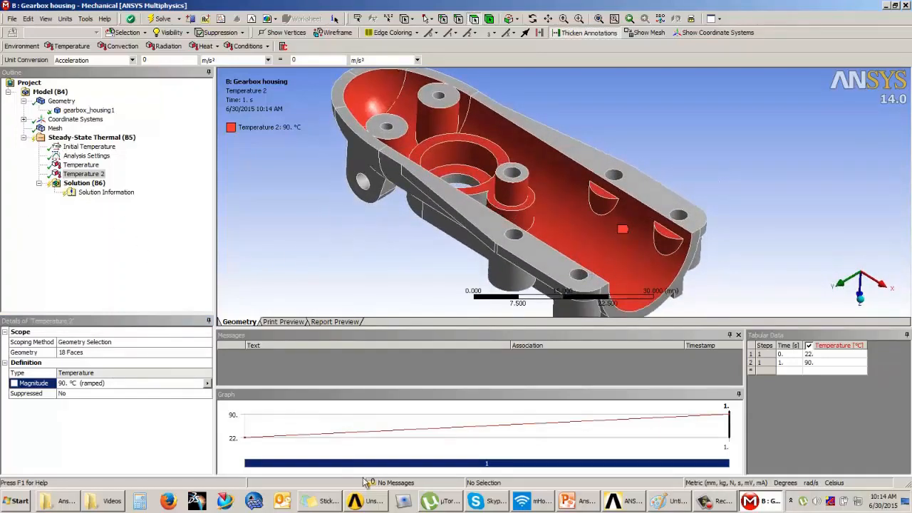
Switch to the PowerPoint problem statement, read the exterior convection condition for stagnant air, and return to Mechanical
{"action": "left_click", "coordinate": [566, 501]}
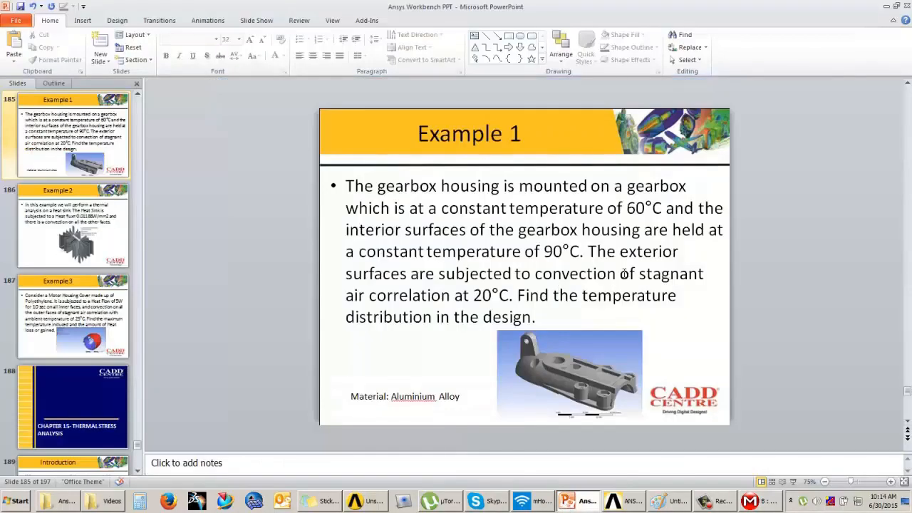
{"action": "mouse_move", "coordinate": [588, 251]}
{"action": "left_mouse_down"}
{"action": "mouse_move", "coordinate": [705, 279]}
{"action": "mouse_move", "coordinate": [686, 309]}
{"action": "mouse_move", "coordinate": [537, 317]}
{"action": "left_mouse_up"}
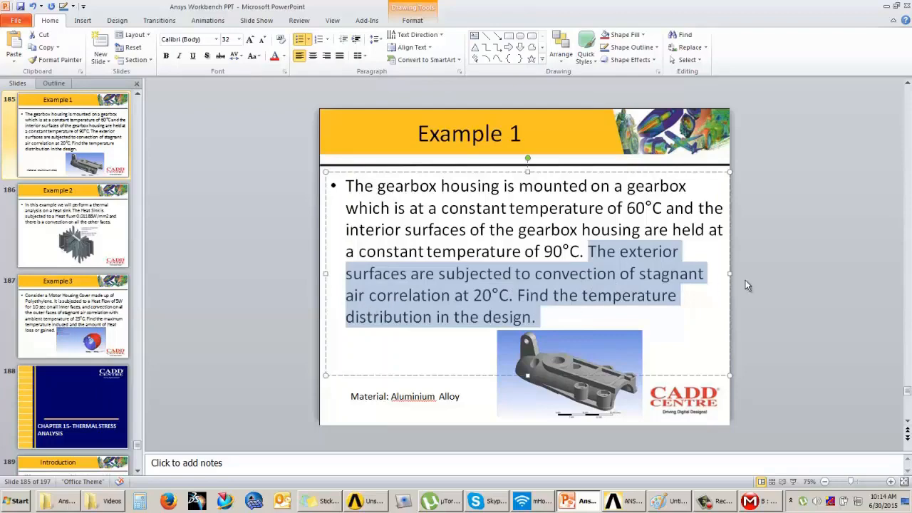
{"action": "left_click", "coordinate": [720, 449]}
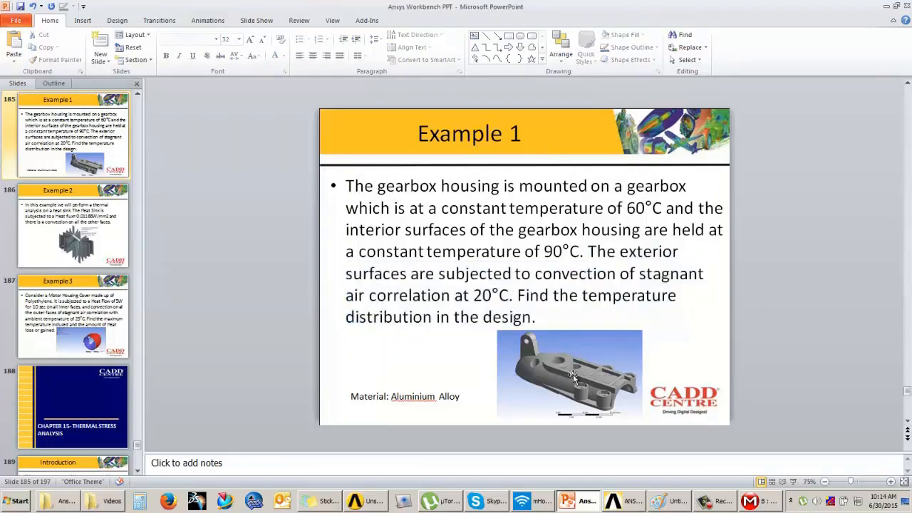
{"action": "left_click", "coordinate": [759, 500]}
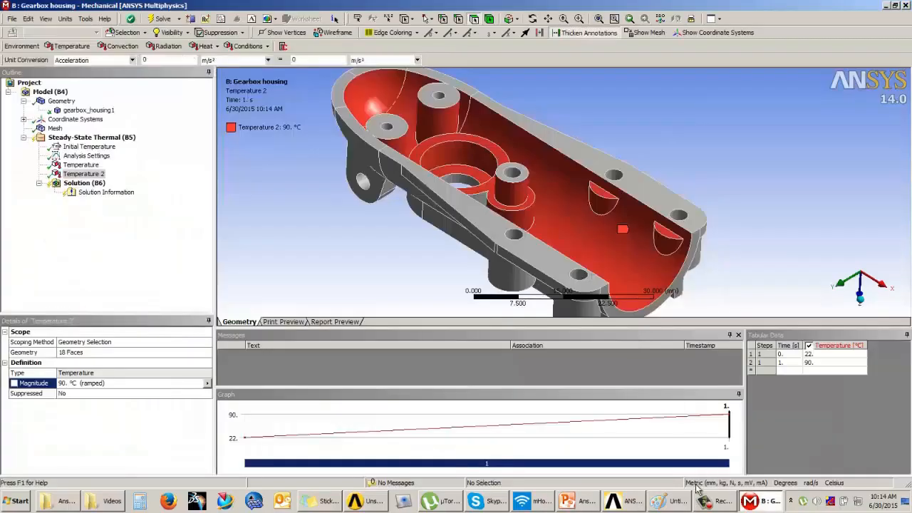
{"action": "left_click", "coordinate": [578, 501]}
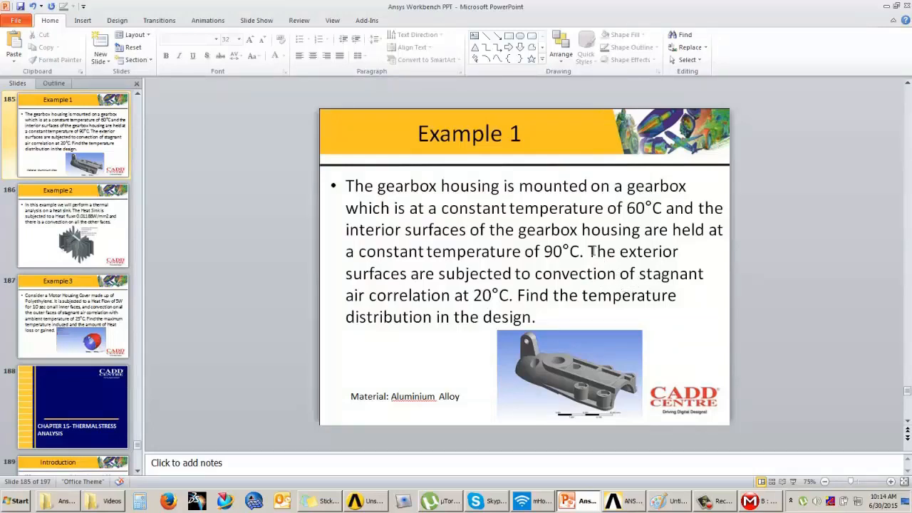
{"action": "left_click_drag", "start_coordinate": [589, 250], "coordinate": [672, 249]}
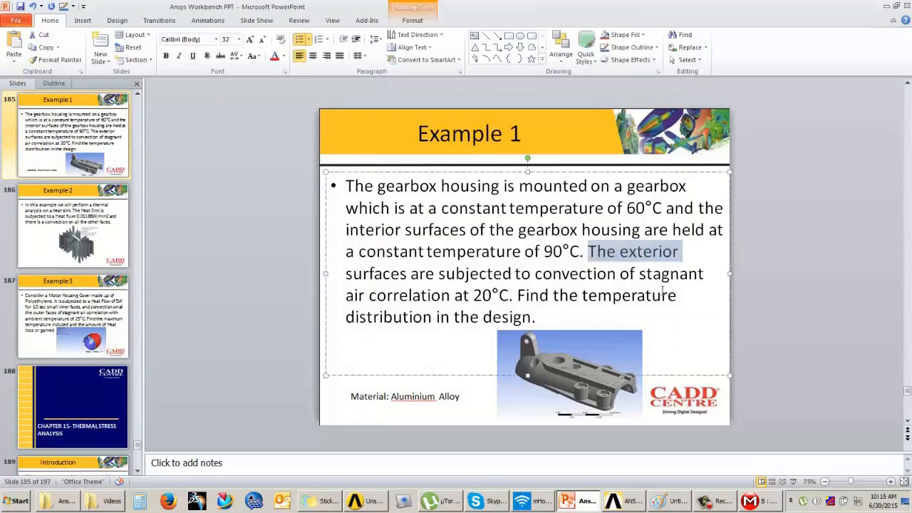
{"action": "left_click_drag", "start_coordinate": [639, 273], "coordinate": [369, 287]}
{"action": "left_click", "coordinate": [825, 267]}
{"action": "left_click", "coordinate": [759, 502]}
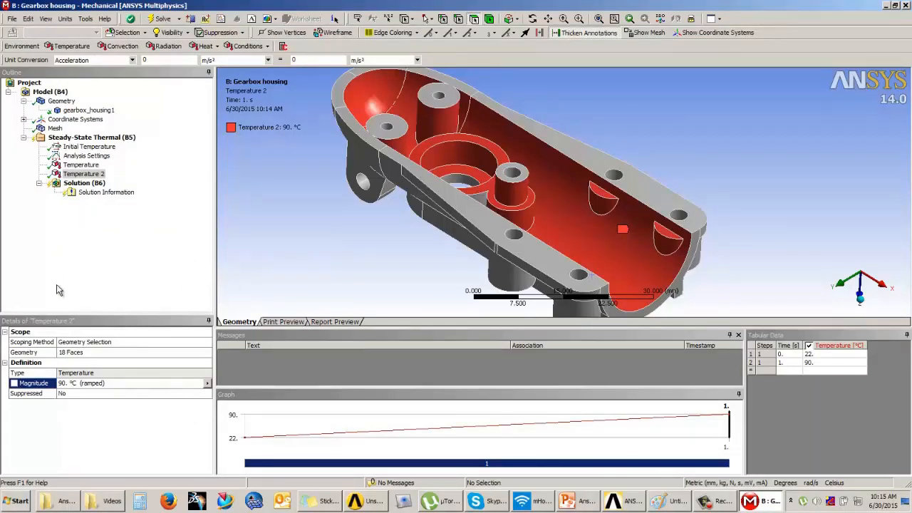
Add a convection load to the Steady-State Thermal environment and select the housing's main outer faces, including the hexagonal pocket
{"action": "left_click", "coordinate": [91, 137]}
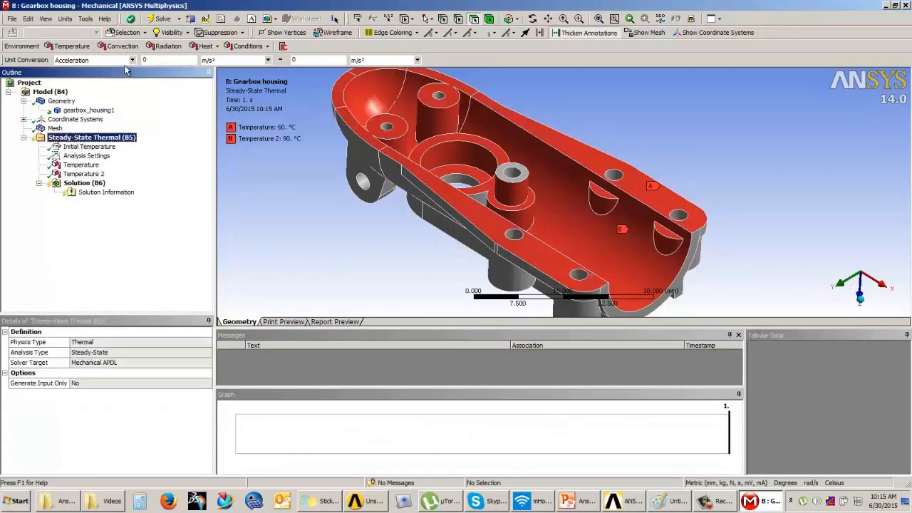
{"action": "left_click", "coordinate": [121, 47]}
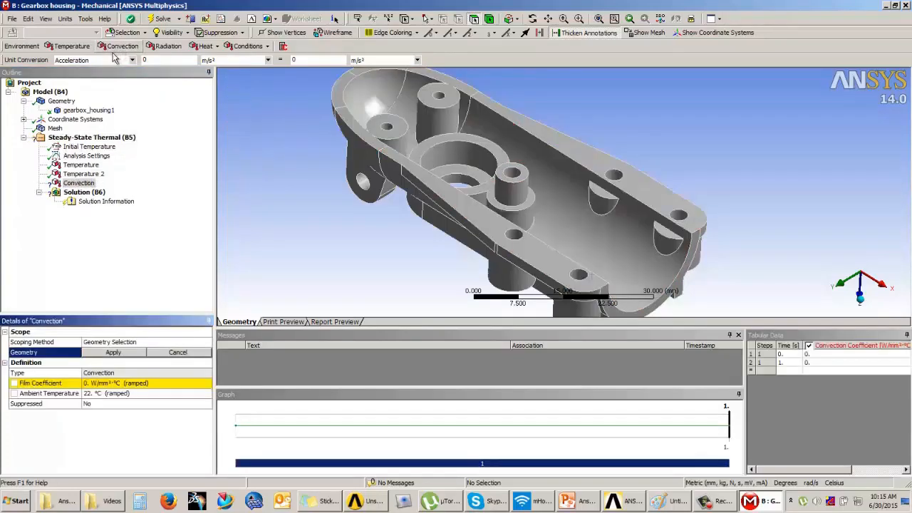
{"action": "middle_click_drag", "start_coordinate": [391, 248], "coordinate": [240, 259]}
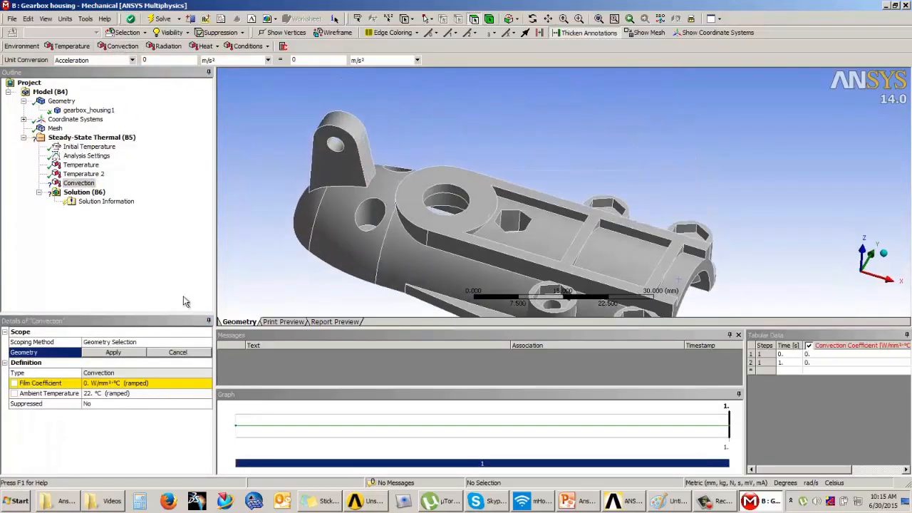
{"action": "middle_click_drag", "start_coordinate": [528, 242], "coordinate": [440, 238]}
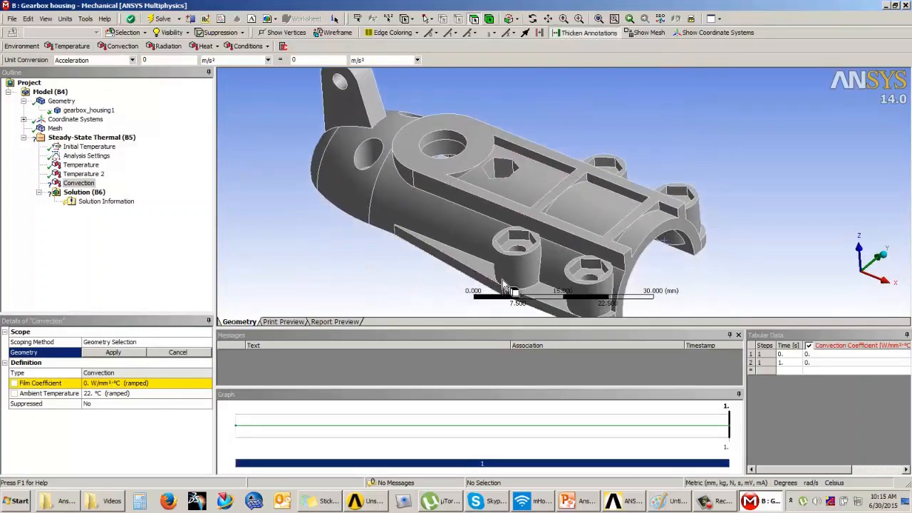
{"action": "mouse_move", "coordinate": [552, 274]}
{"action": "left_mouse_down"}
{"action": "mouse_move", "coordinate": [375, 194]}
{"action": "mouse_move", "coordinate": [341, 166]}
{"action": "mouse_move", "coordinate": [367, 77]}
{"action": "mouse_move", "coordinate": [419, 160]}
{"action": "mouse_move", "coordinate": [473, 122]}
{"action": "mouse_move", "coordinate": [502, 170]}
{"action": "mouse_move", "coordinate": [613, 227]}
{"action": "mouse_move", "coordinate": [591, 183]}
{"action": "mouse_move", "coordinate": [546, 221]}
{"action": "mouse_move", "coordinate": [464, 192]}
{"action": "mouse_move", "coordinate": [460, 179]}
{"action": "mouse_move", "coordinate": [503, 149]}
{"action": "left_mouse_up"}
{"action": "middle_click_drag", "start_coordinate": [503, 148], "coordinate": [531, 181]}
{"action": "left_click", "coordinate": [511, 169], "text": "ctrl"}
{"action": "left_click", "coordinate": [512, 179], "text": "ctrl"}
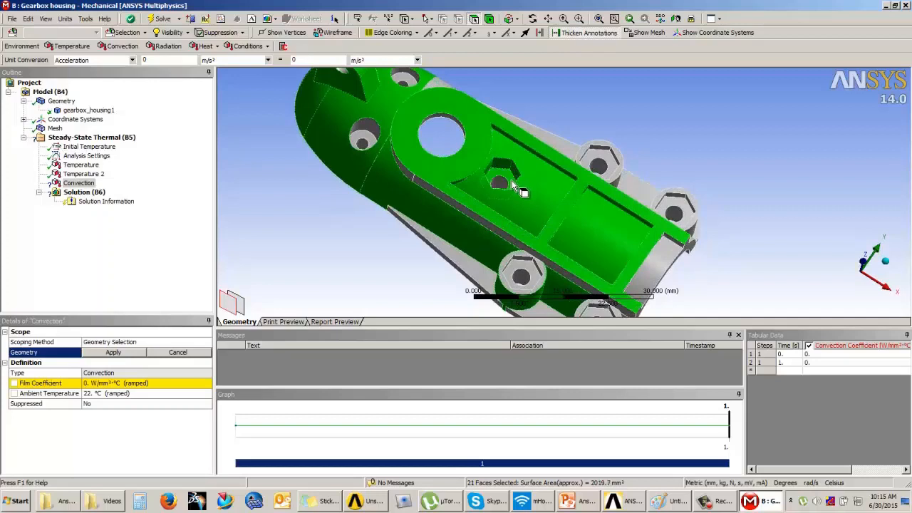
Extend the convection selection over the ribbed top faces and the outer and hexagonal socket faces of the bolt bosses
{"action": "mouse_move", "coordinate": [553, 142]}
{"action": "left_mouse_down", "text": "ctrl"}
{"action": "mouse_move", "coordinate": [617, 162]}
{"action": "mouse_move", "coordinate": [651, 203]}
{"action": "mouse_move", "coordinate": [697, 208]}
{"action": "mouse_move", "coordinate": [660, 204]}
{"action": "left_mouse_up", "text": "ctrl"}
{"action": "mouse_move", "coordinate": [530, 263]}
{"action": "left_mouse_down", "text": "ctrl"}
{"action": "mouse_move", "coordinate": [518, 257]}
{"action": "mouse_move", "coordinate": [534, 256]}
{"action": "left_mouse_up", "text": "ctrl"}
{"action": "left_click", "coordinate": [654, 234], "text": "ctrl"}
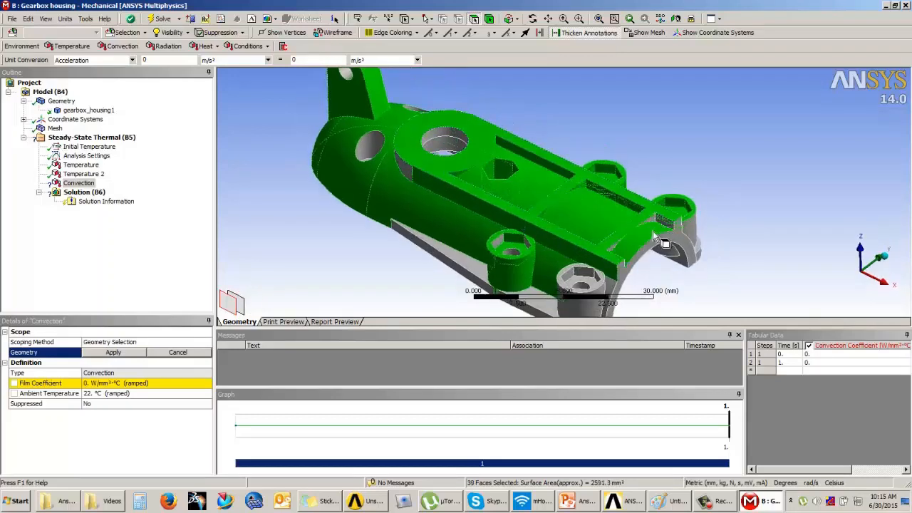
{"action": "left_click", "coordinate": [617, 258], "text": "ctrl"}
{"action": "left_click", "coordinate": [609, 265], "text": "ctrl"}
{"action": "left_click", "coordinate": [607, 289], "text": "ctrl"}
{"action": "left_click", "coordinate": [597, 282], "text": "ctrl"}
{"action": "left_click", "coordinate": [583, 277], "text": "ctrl"}
{"action": "left_click", "coordinate": [563, 281], "text": "ctrl"}
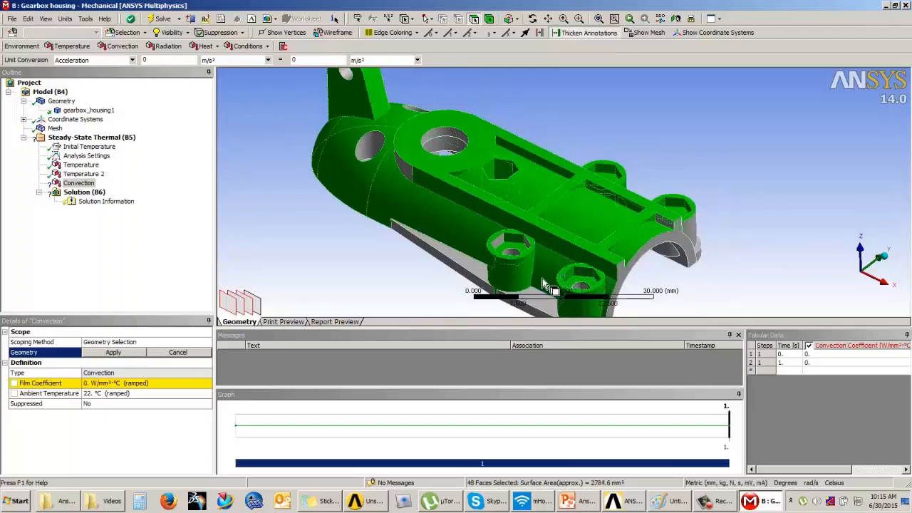
Add the flange and rim faces along the near outer side and the raised top pad's side face to the convection selection
{"action": "left_click", "coordinate": [540, 288], "text": "ctrl"}
{"action": "left_click", "coordinate": [516, 296], "text": "ctrl"}
{"action": "left_click", "coordinate": [494, 285], "text": "ctrl"}
{"action": "left_click", "coordinate": [482, 277], "text": "ctrl"}
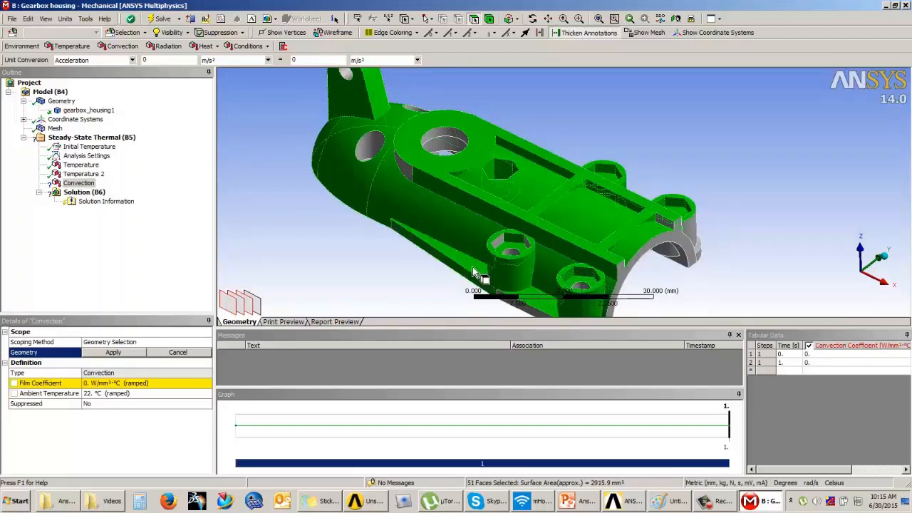
{"action": "left_click", "coordinate": [410, 171], "text": "ctrl"}
{"action": "middle_click_drag", "start_coordinate": [421, 190], "coordinate": [421, 241]}
{"action": "left_click", "coordinate": [422, 241], "text": "ctrl"}
{"action": "left_click", "coordinate": [400, 249], "text": "ctrl"}
Add the outer wall, flange and bolt boss faces on the opposite side of the housing to the convection selection
{"action": "left_click", "coordinate": [533, 199], "text": "ctrl"}
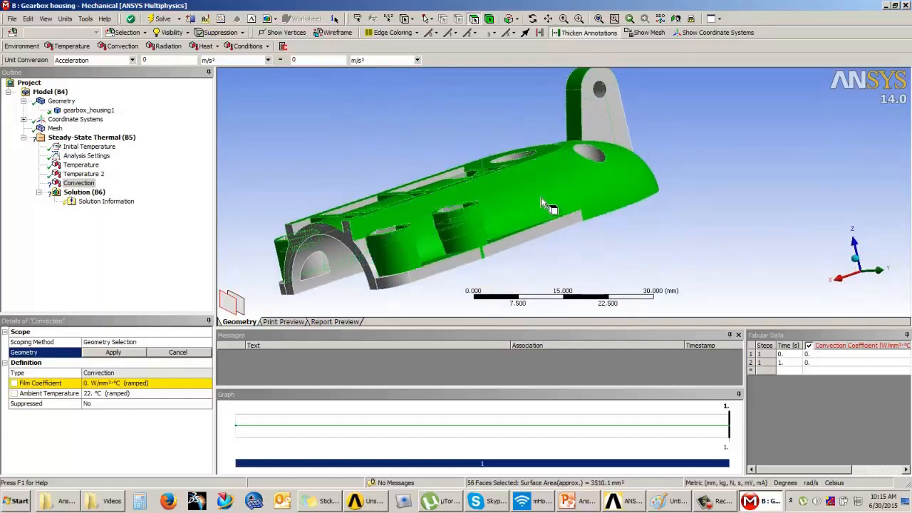
{"action": "left_click", "coordinate": [544, 225], "text": "ctrl"}
{"action": "left_click", "coordinate": [460, 256], "text": "ctrl"}
{"action": "left_click", "coordinate": [396, 282], "text": "ctrl"}
{"action": "left_click", "coordinate": [372, 265], "text": "ctrl"}
{"action": "left_click", "coordinate": [379, 235], "text": "ctrl"}
{"action": "middle_click_drag", "start_coordinate": [379, 236], "coordinate": [404, 300]}
{"action": "left_click", "coordinate": [457, 261], "text": "ctrl"}
Add the unselected faces of the central hexagonal pocket, the round boss recess and the adjacent bolt socket to the convection selection
{"action": "middle_click_drag", "start_coordinate": [448, 276], "coordinate": [517, 164]}
{"action": "left_click", "coordinate": [526, 136], "text": "ctrl"}
{"action": "left_click", "coordinate": [541, 132], "text": "ctrl"}
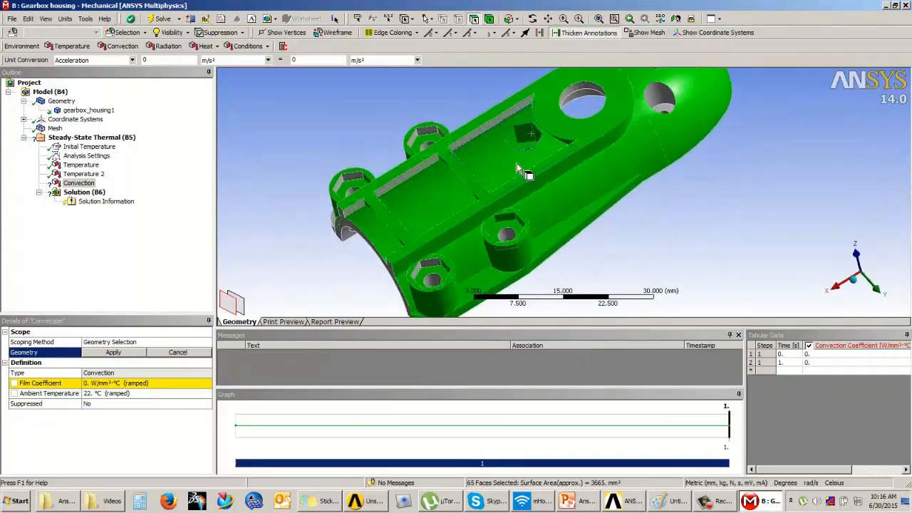
{"action": "left_click", "coordinate": [661, 96], "text": "ctrl"}
{"action": "middle_click_drag", "start_coordinate": [661, 96], "coordinate": [659, 94]}
{"action": "left_click", "coordinate": [657, 93], "text": "ctrl"}
{"action": "middle_click_drag", "start_coordinate": [527, 180], "coordinate": [529, 167]}
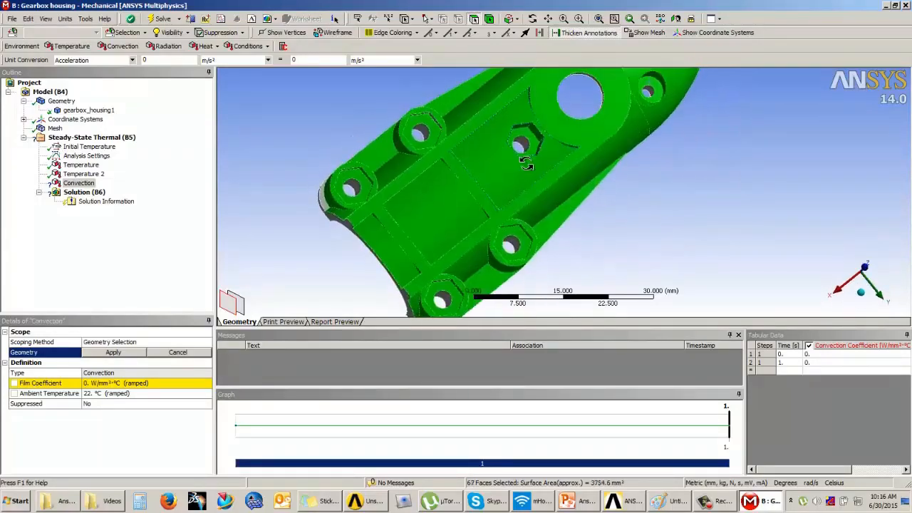
{"action": "middle_click_drag", "start_coordinate": [554, 80], "coordinate": [484, 257], "text": "ctrl"}
{"action": "scroll", "coordinate": [528, 219], "scroll_direction": "up", "scroll_amount": 2}
{"action": "left_click", "coordinate": [529, 219], "text": "ctrl"}
{"action": "left_click", "coordinate": [535, 219], "text": "ctrl"}
Add the long side walls of the ribbed top pockets and further bolt socket faces to the convection selection
{"action": "middle_click_drag", "start_coordinate": [456, 292], "coordinate": [513, 166], "text": "ctrl"}
{"action": "middle_click_drag", "start_coordinate": [508, 199], "coordinate": [476, 175]}
{"action": "left_click", "coordinate": [439, 139], "text": "ctrl"}
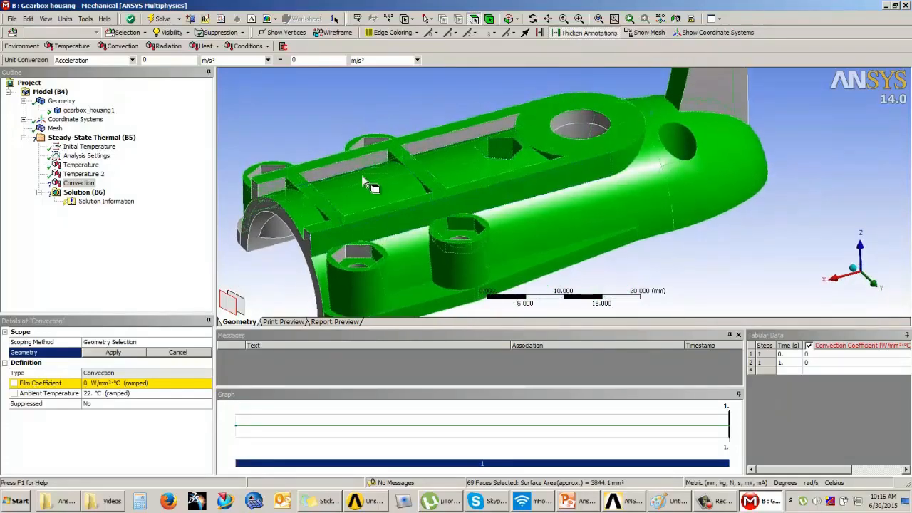
{"action": "left_click", "coordinate": [356, 164], "text": "ctrl"}
{"action": "middle_click_drag", "start_coordinate": [349, 239], "coordinate": [449, 205]}
{"action": "left_click", "coordinate": [410, 239], "text": "ctrl"}
{"action": "left_click", "coordinate": [423, 239], "text": "ctrl"}
{"action": "left_click", "coordinate": [318, 285], "text": "ctrl"}
{"action": "left_click", "coordinate": [305, 297], "text": "ctrl"}
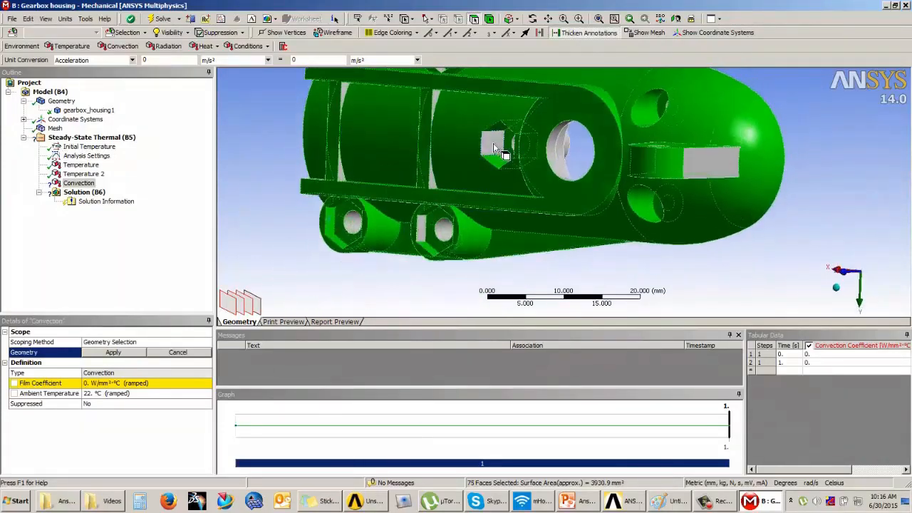
Add the remaining central hexagonal pocket face, the cross-rib walls and more bolt socket faces to the convection selection
{"action": "left_click", "coordinate": [494, 147], "text": "ctrl"}
{"action": "left_click", "coordinate": [437, 100], "text": "ctrl"}
{"action": "left_click", "coordinate": [434, 160], "text": "ctrl"}
{"action": "left_click", "coordinate": [349, 96], "text": "ctrl"}
{"action": "left_click", "coordinate": [344, 181], "text": "ctrl"}
{"action": "middle_click_drag", "start_coordinate": [344, 180], "coordinate": [474, 162]}
{"action": "left_click", "coordinate": [413, 171], "text": "ctrl"}
{"action": "left_click", "coordinate": [425, 146], "text": "ctrl"}
{"action": "middle_click_drag", "start_coordinate": [427, 182], "coordinate": [356, 157]}
{"action": "left_click", "coordinate": [373, 163], "text": "ctrl"}
{"action": "left_click", "coordinate": [273, 217], "text": "ctrl"}
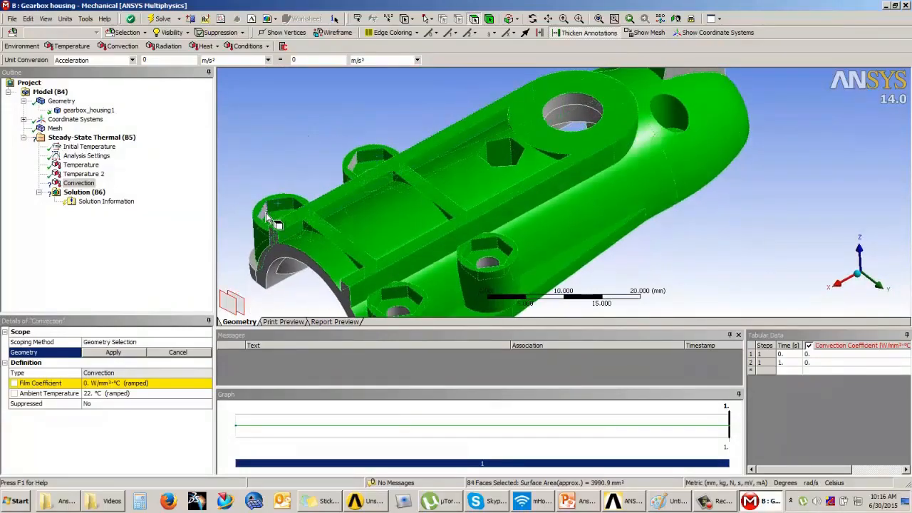
Add the last bolt socket and flange faces, then scope the convection load to the 91 selected exterior faces
{"action": "middle_click_drag", "start_coordinate": [359, 197], "coordinate": [326, 220]}
{"action": "left_click", "coordinate": [371, 126], "text": "ctrl"}
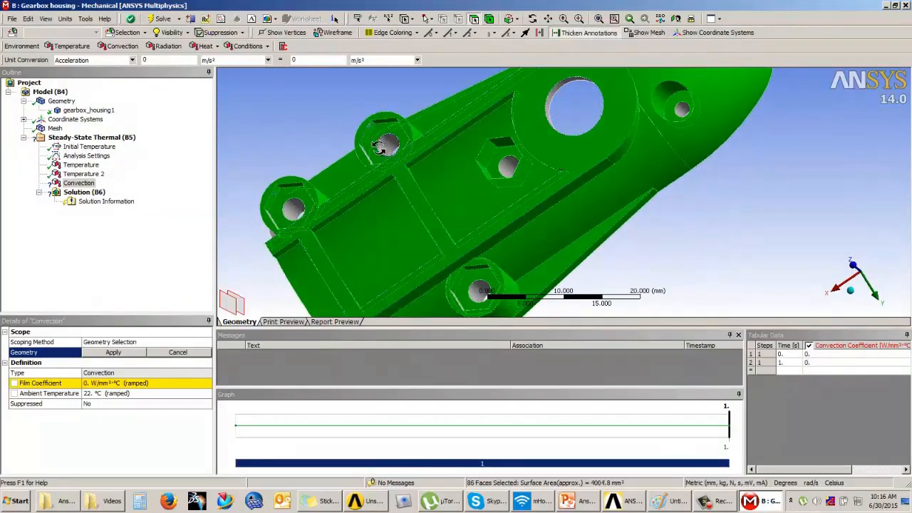
{"action": "middle_click_drag", "start_coordinate": [383, 147], "coordinate": [386, 121]}
{"action": "left_click", "coordinate": [385, 121], "text": "ctrl"}
{"action": "left_click", "coordinate": [304, 168], "text": "ctrl"}
{"action": "middle_click_drag", "start_coordinate": [307, 169], "coordinate": [470, 148]}
{"action": "left_click", "coordinate": [470, 176], "text": "ctrl"}
{"action": "left_click", "coordinate": [476, 200], "text": "ctrl"}
{"action": "left_click", "coordinate": [481, 189], "text": "ctrl"}
{"action": "middle_click_drag", "start_coordinate": [524, 179], "coordinate": [518, 201]}
{"action": "scroll", "coordinate": [507, 172], "scroll_direction": "down", "scroll_amount": 3}
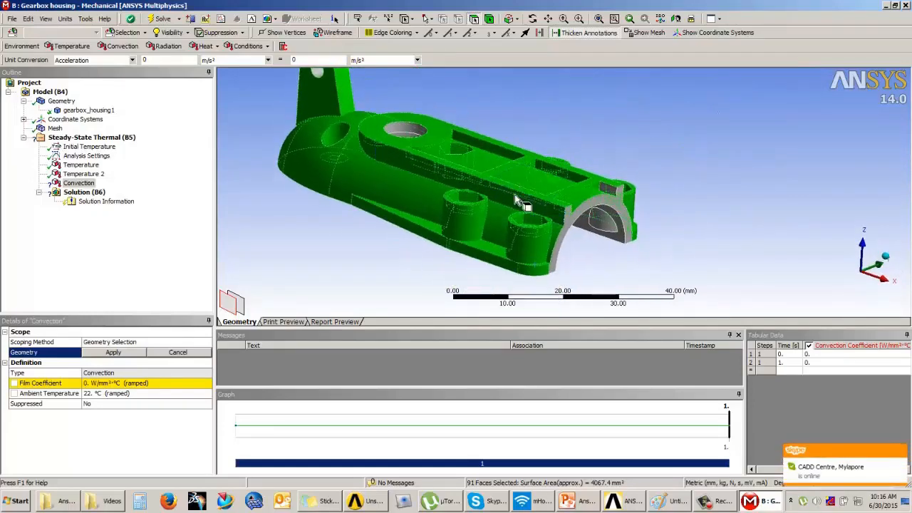
{"action": "left_click", "coordinate": [126, 355]}
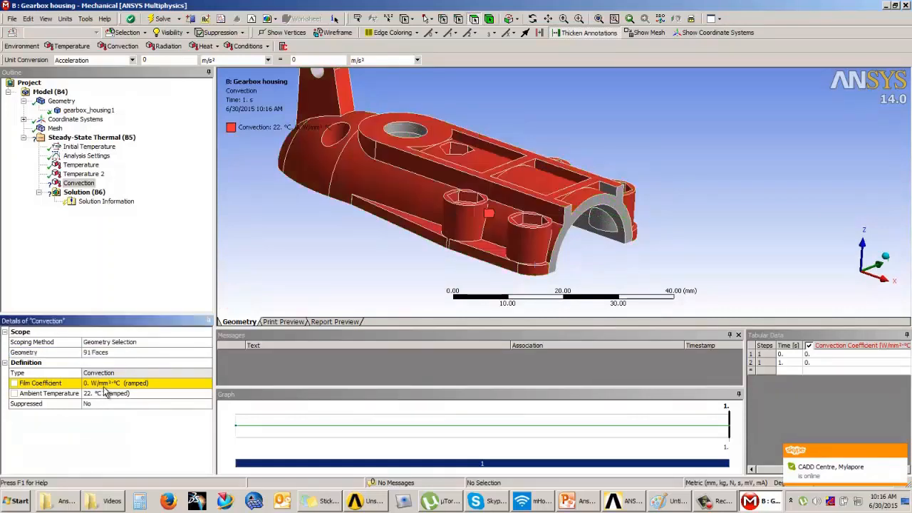
Check the stagnant-air temperature in the PowerPoint example and set the convection load's ambient temperature to 20 °C in ANSYS Mechanical
{"action": "left_click", "coordinate": [109, 385]}
{"action": "left_click", "coordinate": [114, 396]}
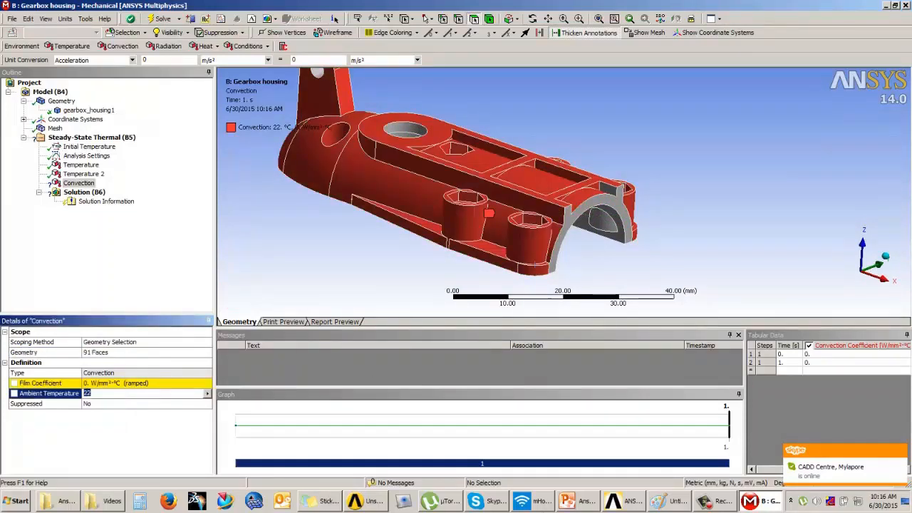
{"action": "left_click", "coordinate": [564, 503]}
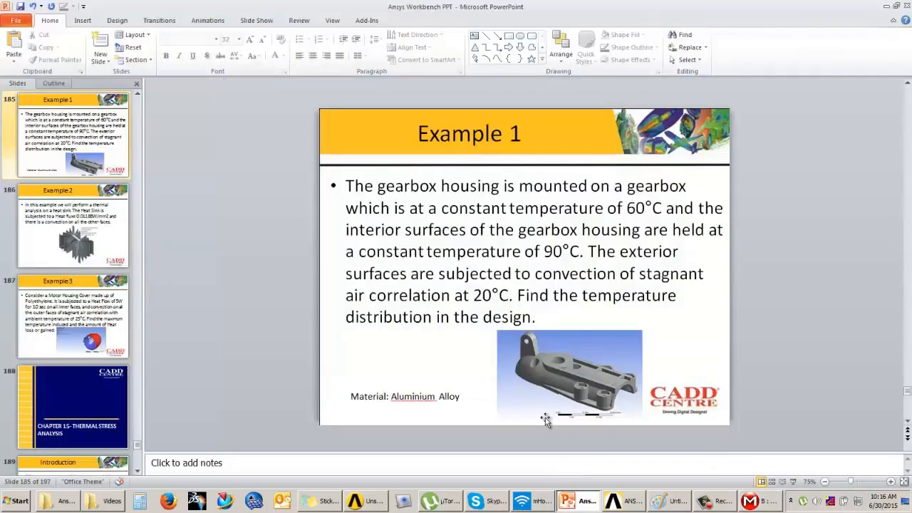
{"action": "key", "text": "alt+Tab"}
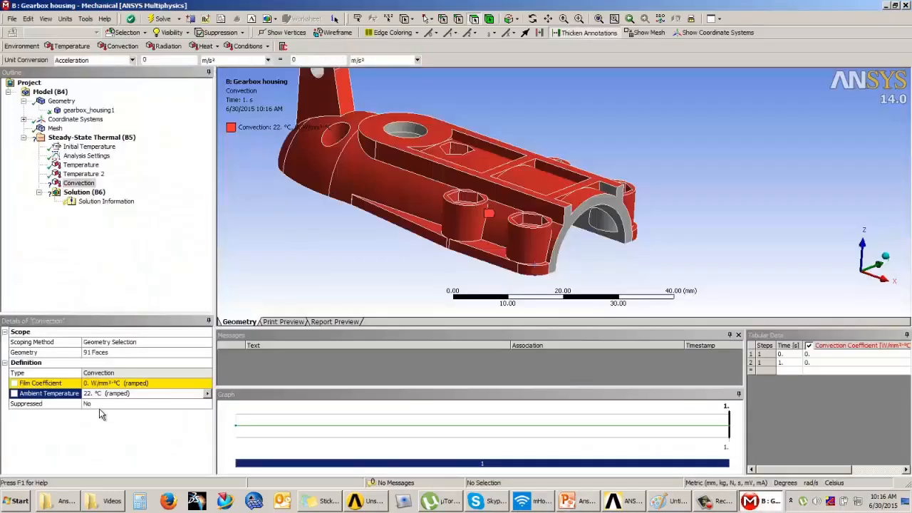
{"action": "left_click", "coordinate": [102, 395]}
{"action": "type", "text": "20"}
{"action": "key", "text": "Return"}
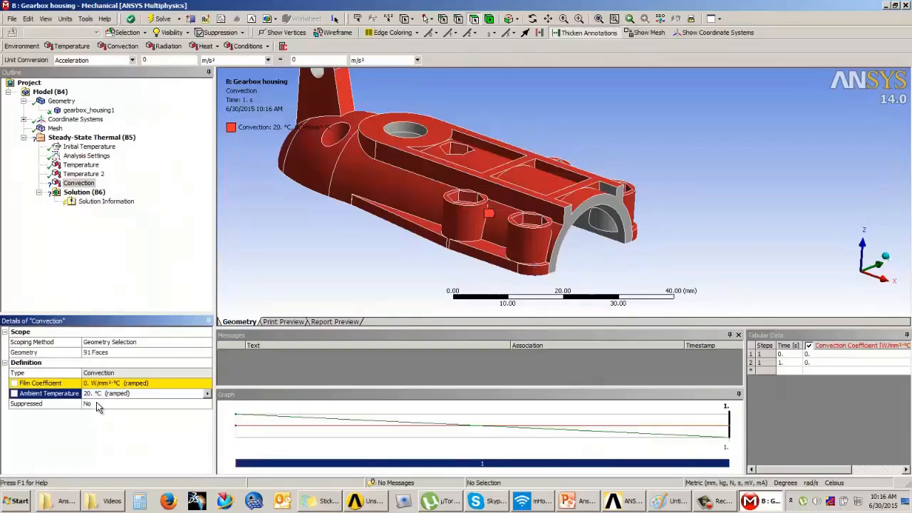
Open the convection data import for the convection load's film coefficient
{"action": "left_click", "coordinate": [101, 383]}
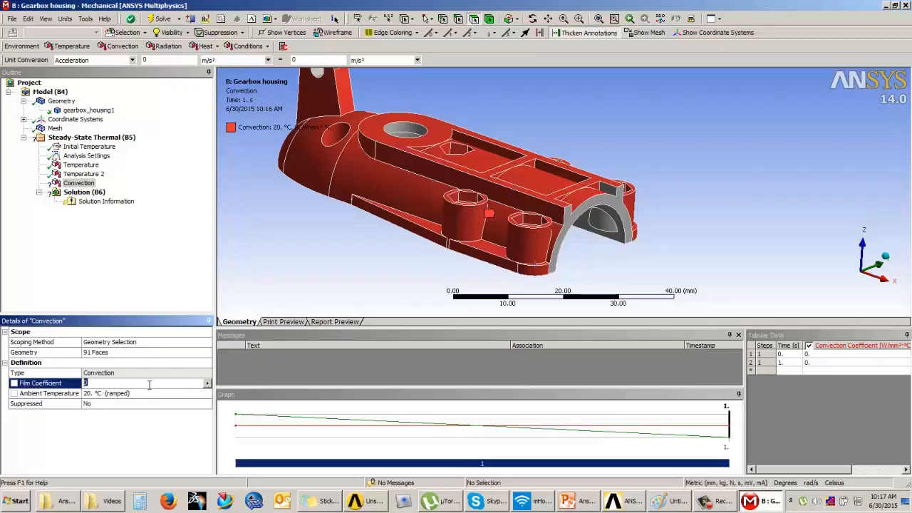
{"action": "left_click", "coordinate": [207, 384]}
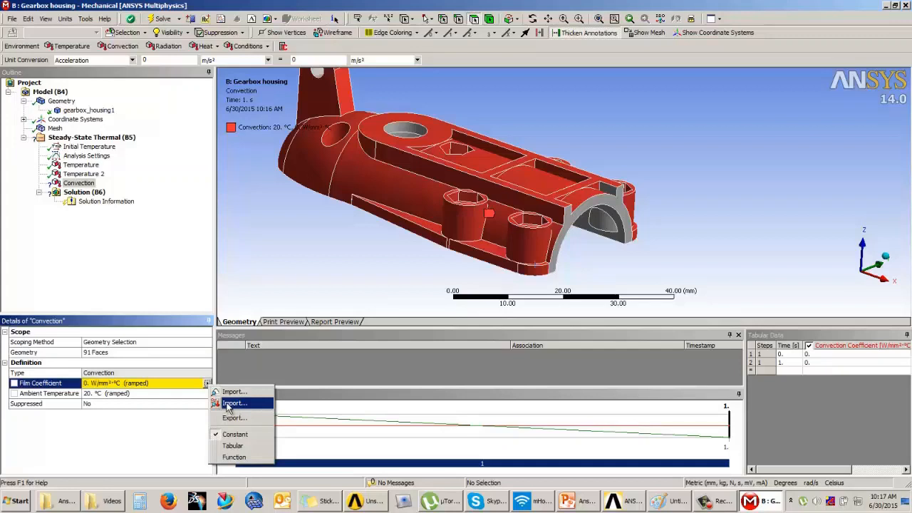
{"action": "left_click", "coordinate": [228, 405]}
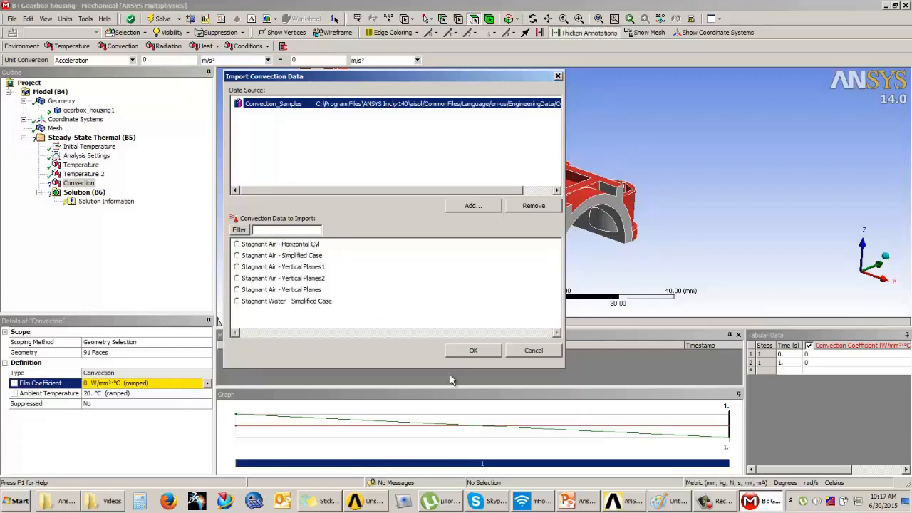
Switch to Paint, delete the selected structural steel picture, and draw an upright rectangle freehand with the brush
{"action": "left_click", "coordinate": [673, 506]}
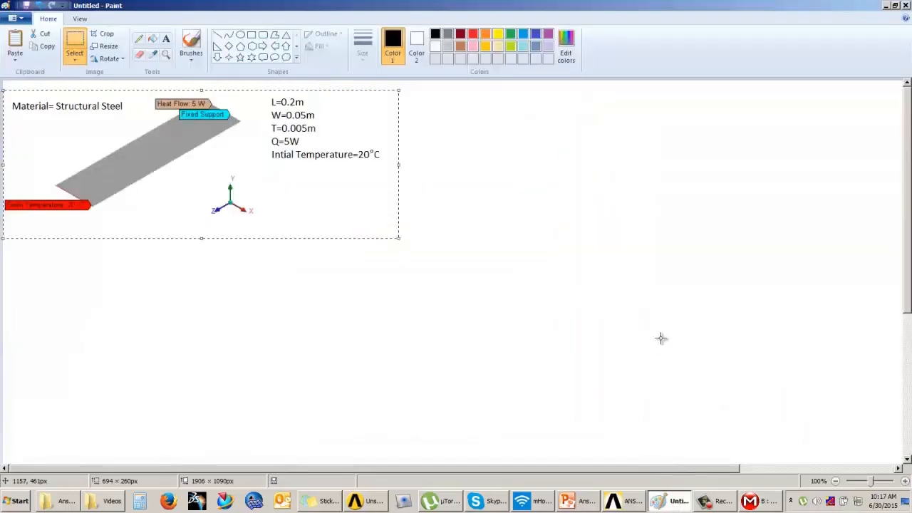
{"action": "key", "text": "Delete"}
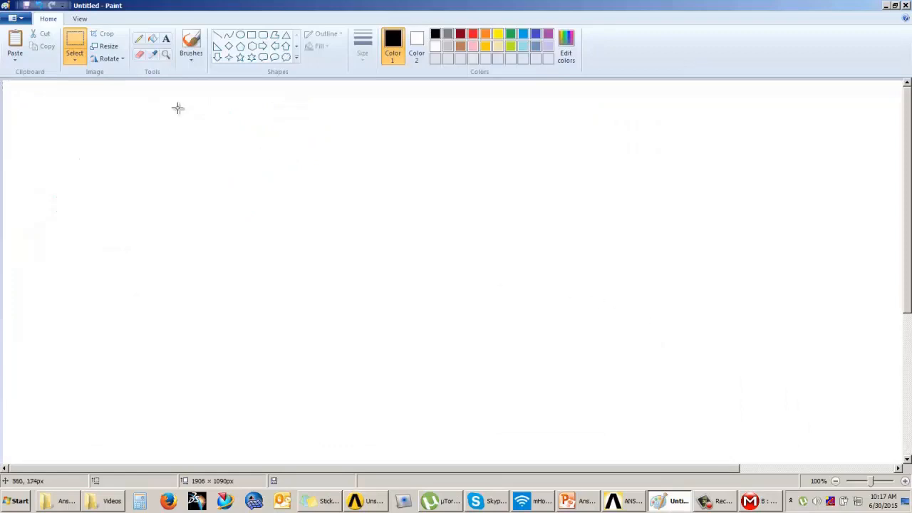
{"action": "left_click", "coordinate": [191, 50]}
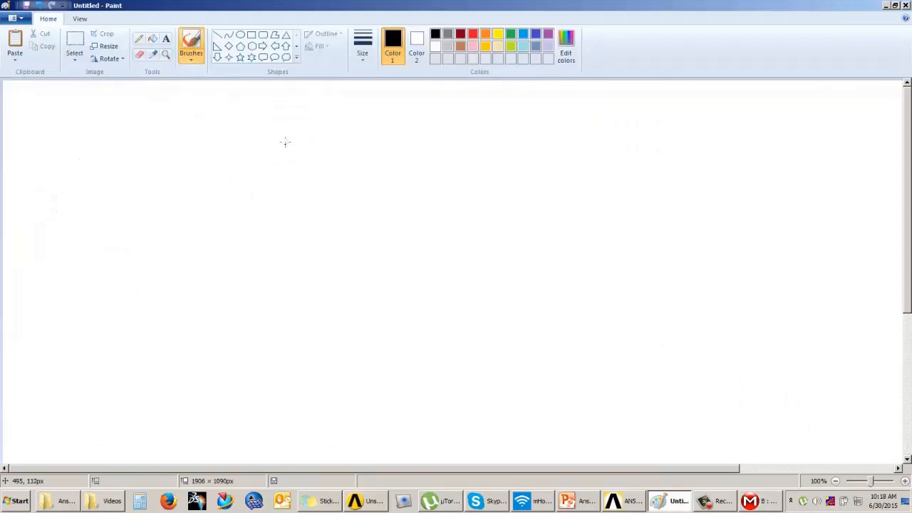
{"action": "left_click_drag", "start_coordinate": [349, 132], "coordinate": [403, 132]}
{"action": "left_click_drag", "start_coordinate": [282, 135], "coordinate": [408, 313]}
{"action": "left_click_drag", "start_coordinate": [400, 119], "coordinate": [407, 303]}
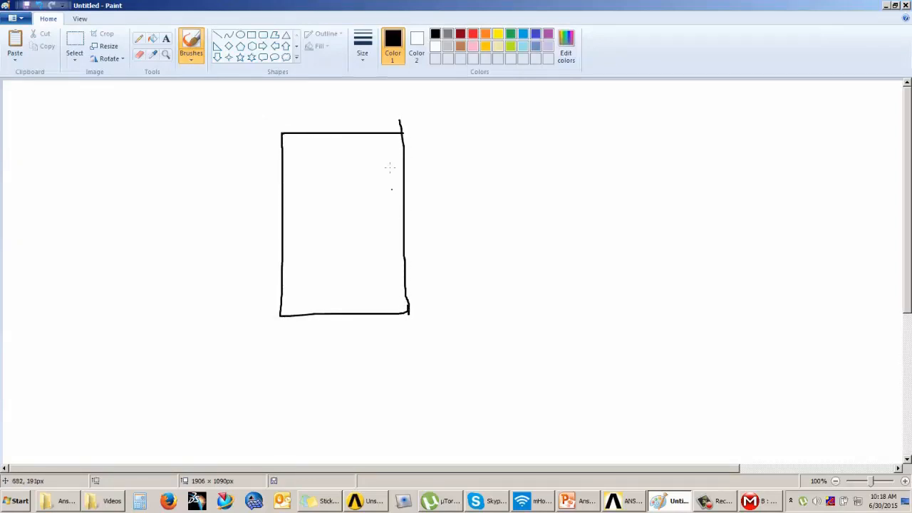
Draw a dashed vertical centre line through the rectangle and a tilted outline with one rounded end beside it
{"action": "left_click_drag", "start_coordinate": [342, 144], "coordinate": [342, 206]}
{"action": "left_click_drag", "start_coordinate": [344, 231], "coordinate": [345, 262]}
{"action": "left_click", "coordinate": [347, 266]}
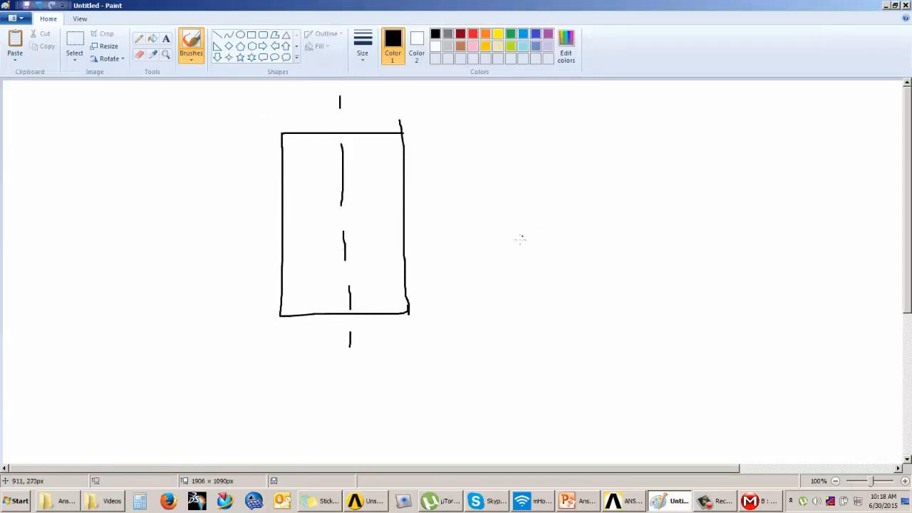
{"action": "mouse_move", "coordinate": [524, 256]}
{"action": "left_mouse_down"}
{"action": "mouse_move", "coordinate": [582, 233]}
{"action": "mouse_move", "coordinate": [757, 220]}
{"action": "mouse_move", "coordinate": [644, 306]}
{"action": "mouse_move", "coordinate": [553, 341]}
{"action": "mouse_move", "coordinate": [538, 251]}
{"action": "left_mouse_up"}
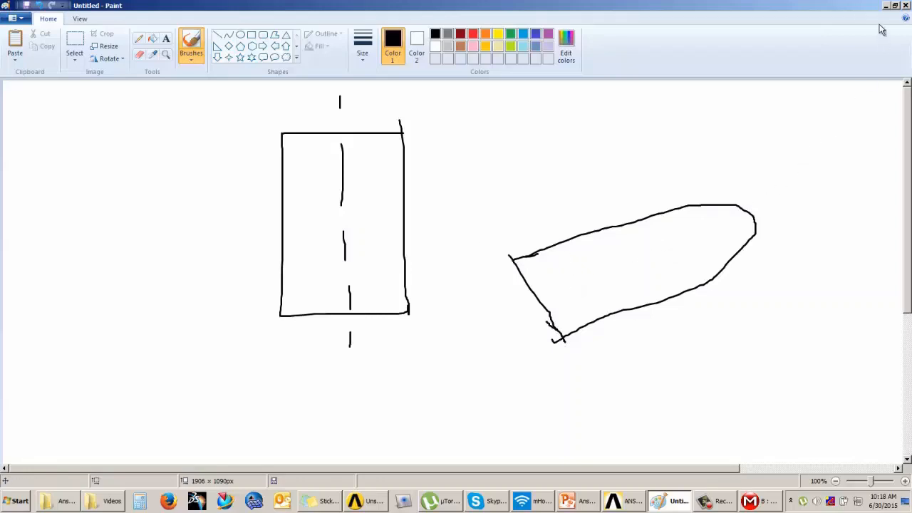
Return to ANSYS Mechanical and import the Stagnant Air - Simplified Case data as the film coefficient
{"action": "key", "text": "alt+Tab"}
{"action": "left_click", "coordinate": [286, 257]}
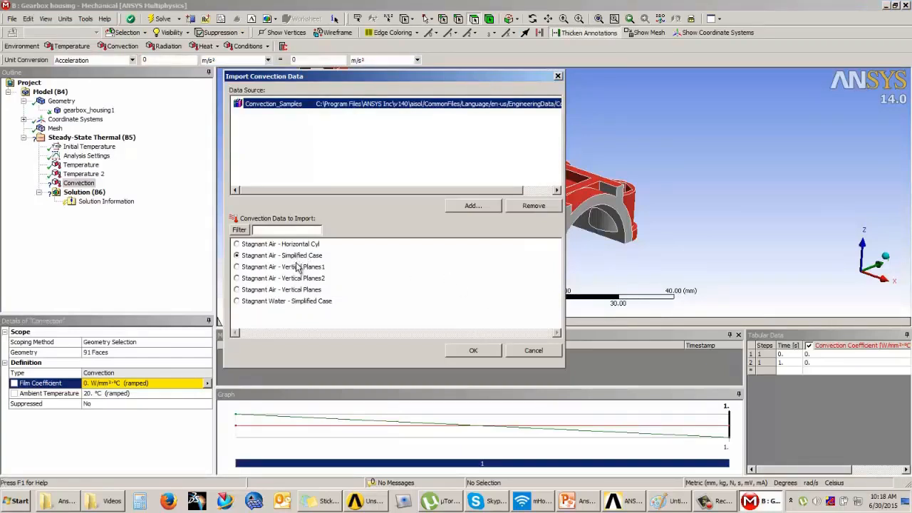
{"action": "left_click_drag", "start_coordinate": [431, 80], "coordinate": [454, 62]}
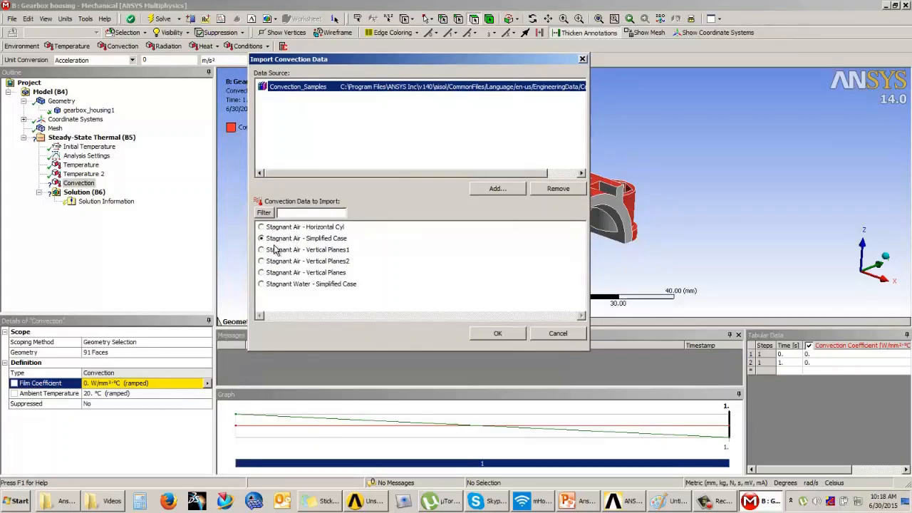
{"action": "left_click", "coordinate": [498, 334]}
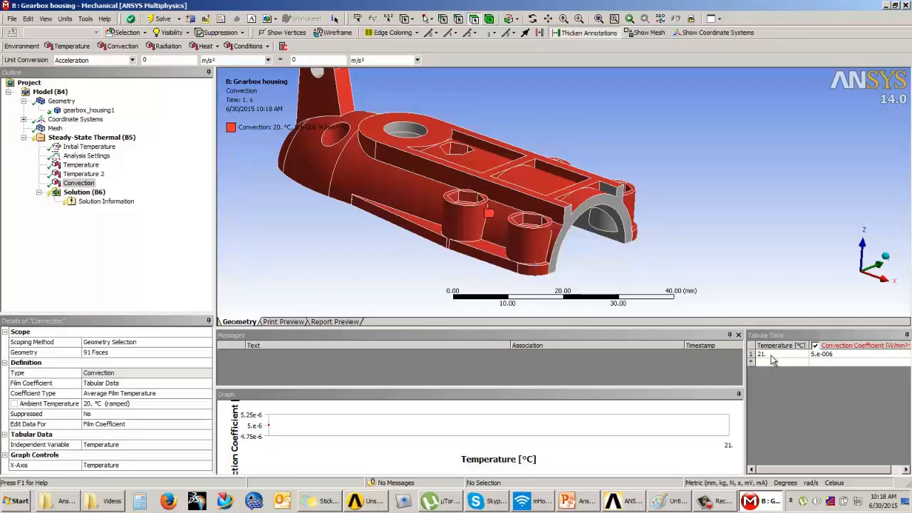
{"action": "left_click", "coordinate": [832, 359]}
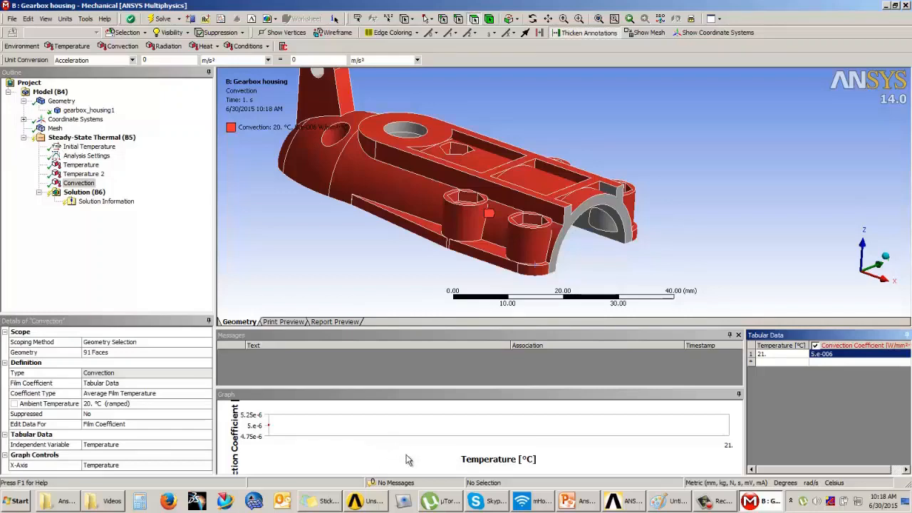
Reread the PowerPoint example, and display both temperature loads and the convection load together on the housing in ANSYS Mechanical
{"action": "left_click", "coordinate": [583, 501]}
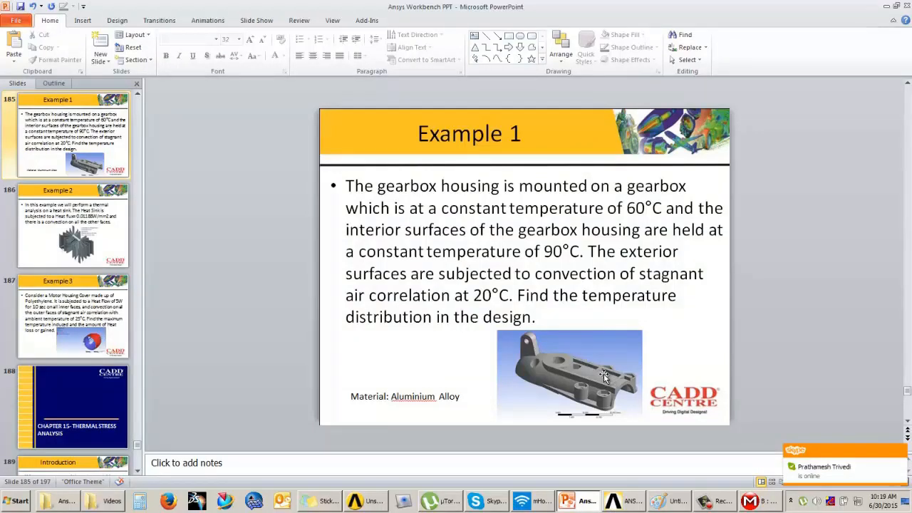
{"action": "left_click", "coordinate": [761, 500]}
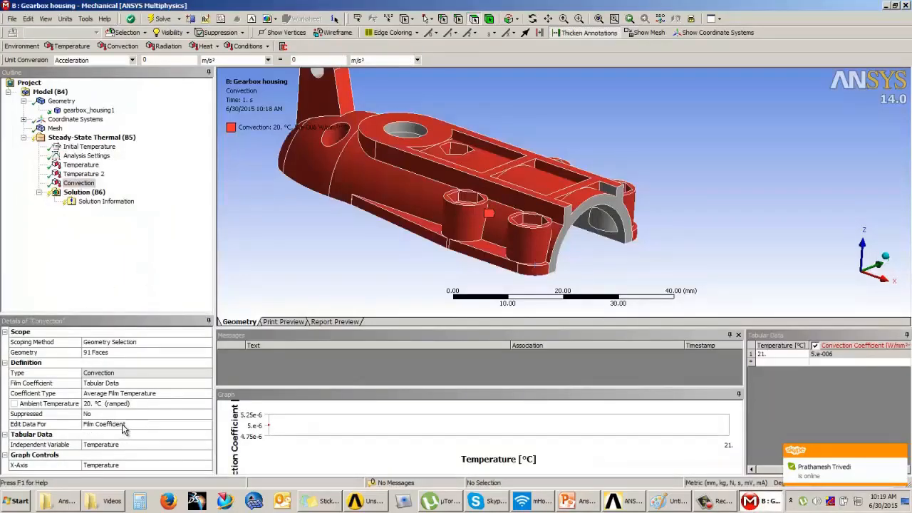
{"action": "left_click", "coordinate": [93, 258]}
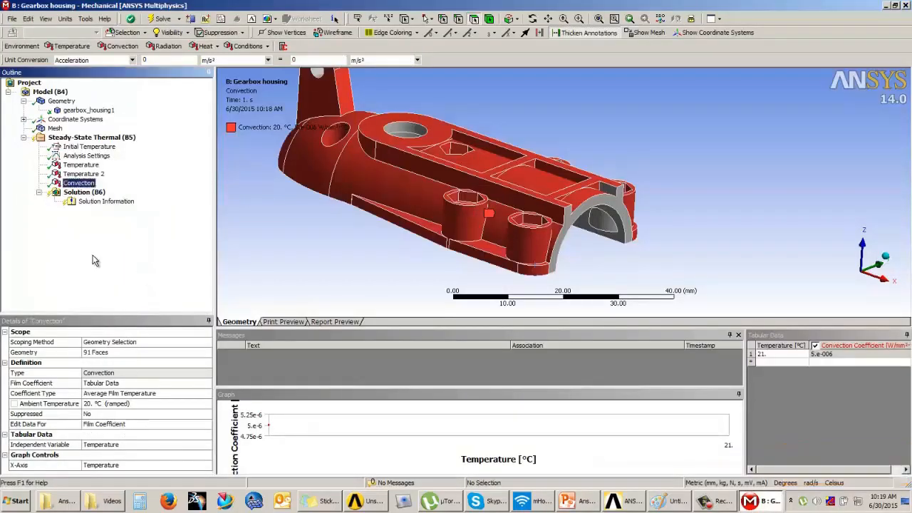
{"action": "left_click", "coordinate": [80, 165]}
{"action": "left_click", "coordinate": [83, 174], "text": "ctrl"}
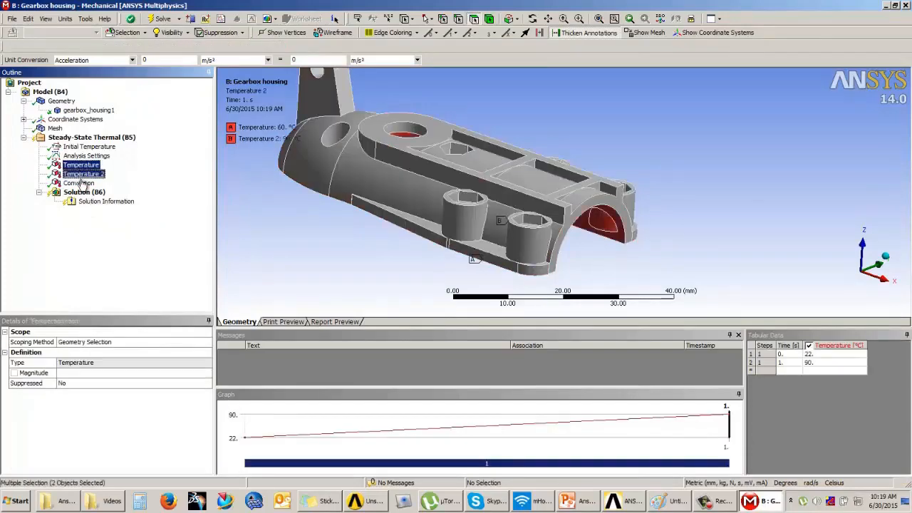
{"action": "left_click", "coordinate": [78, 183], "text": "ctrl"}
{"action": "middle_click_drag", "start_coordinate": [293, 200], "coordinate": [261, 168]}
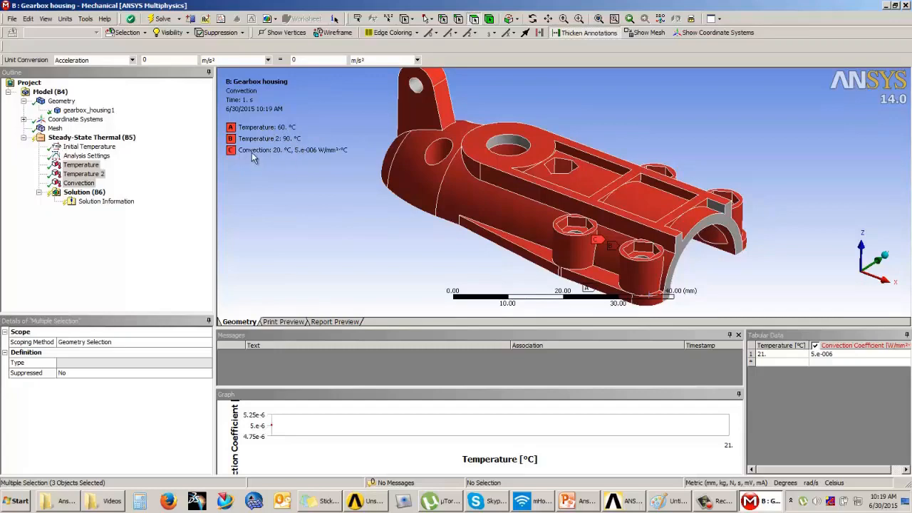
Highlight the sentence asking for the temperature distribution in the PowerPoint example and return to the solution in ANSYS Mechanical
{"action": "left_click", "coordinate": [86, 192]}
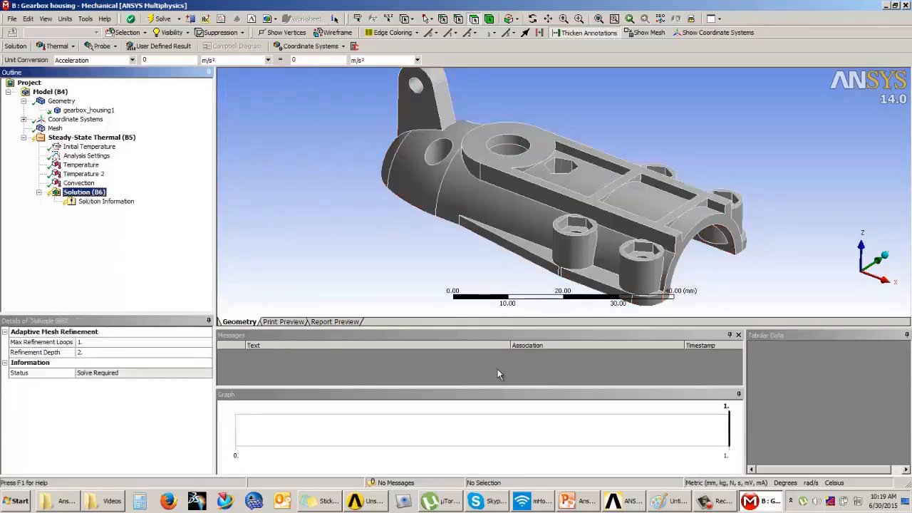
{"action": "left_click", "coordinate": [580, 503]}
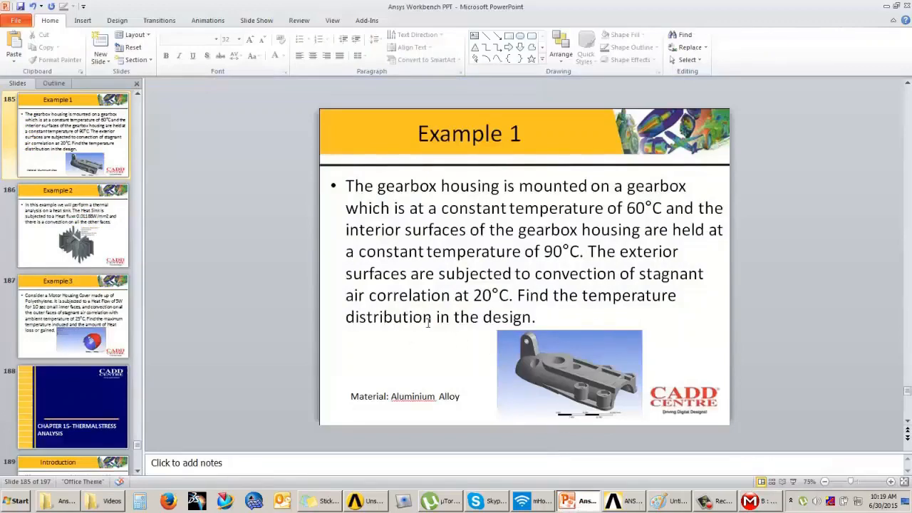
{"action": "left_click_drag", "start_coordinate": [518, 295], "coordinate": [611, 313]}
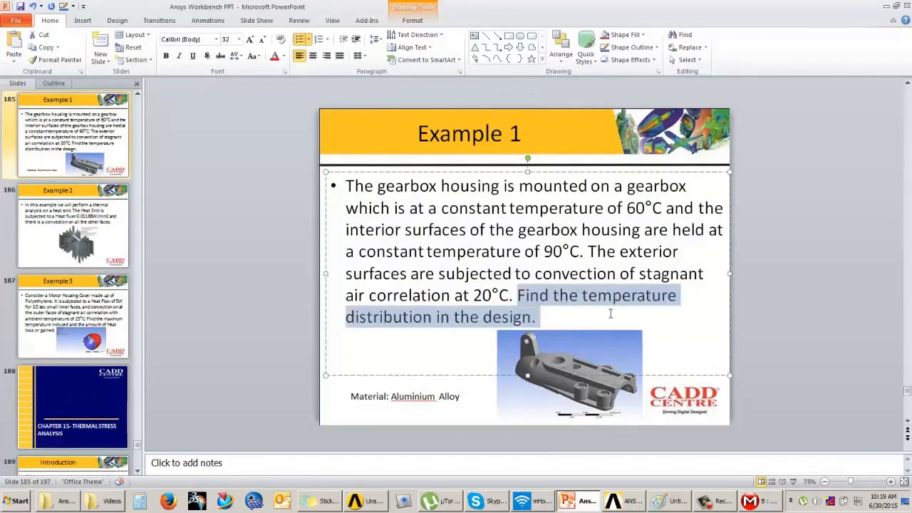
{"action": "left_click", "coordinate": [782, 305]}
{"action": "left_click", "coordinate": [763, 502]}
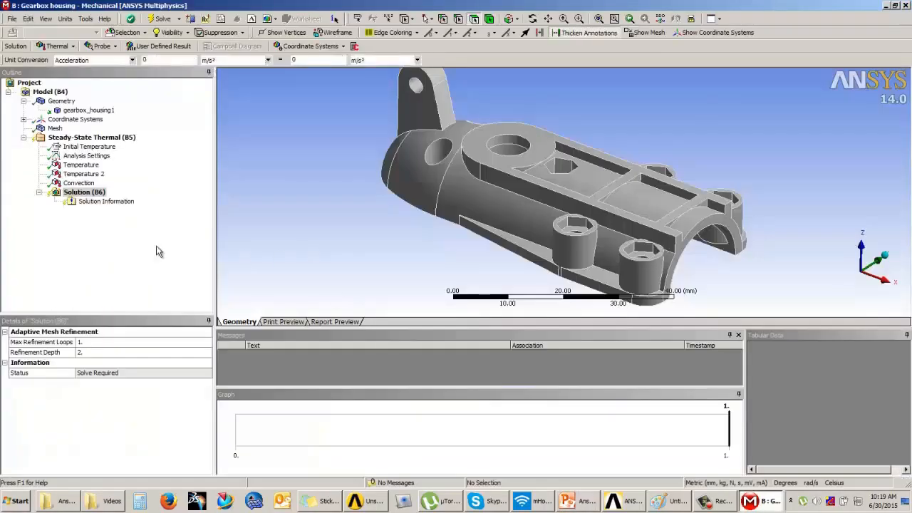
Review the available thermal and probe results and add a Temperature result to the solution
{"action": "left_click", "coordinate": [86, 192]}
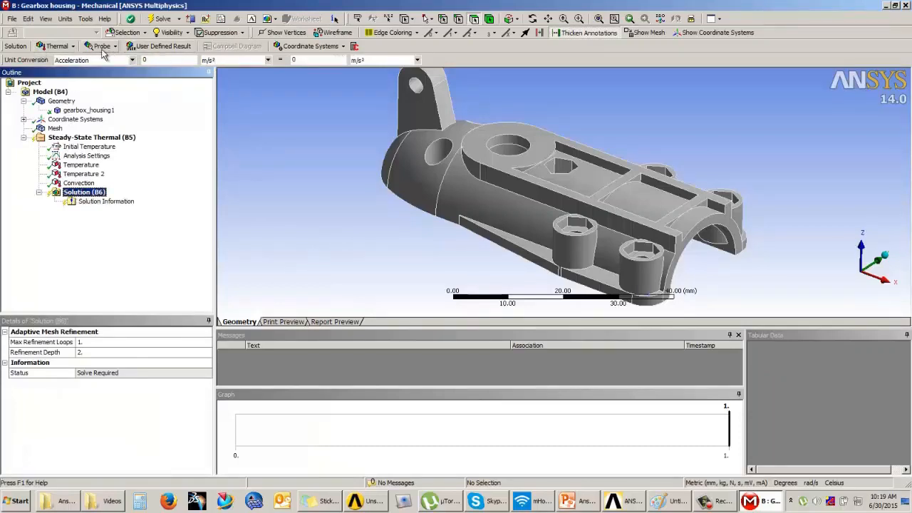
{"action": "left_click", "coordinate": [57, 46]}
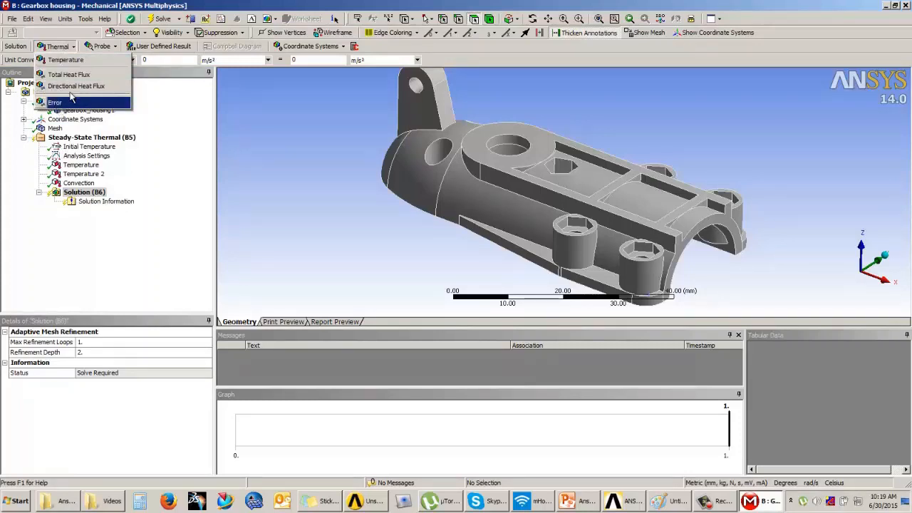
{"action": "left_click", "coordinate": [106, 50]}
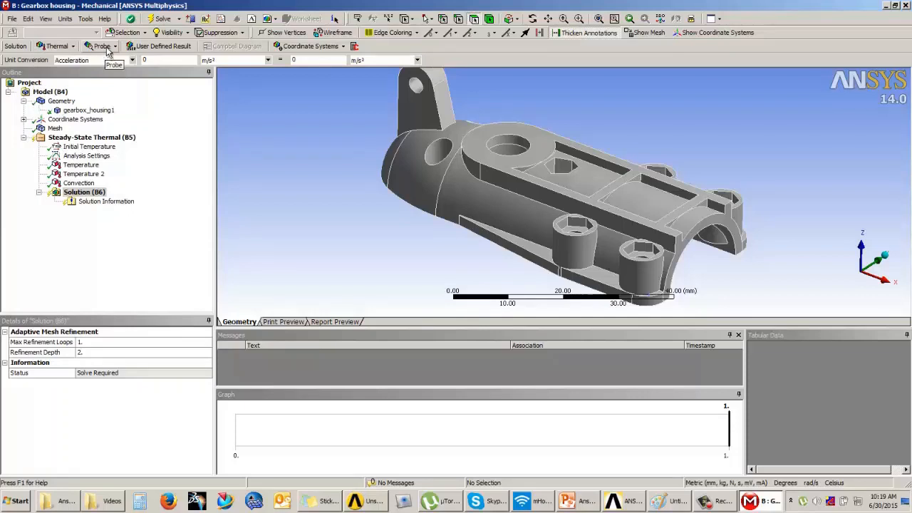
{"action": "left_click", "coordinate": [106, 49]}
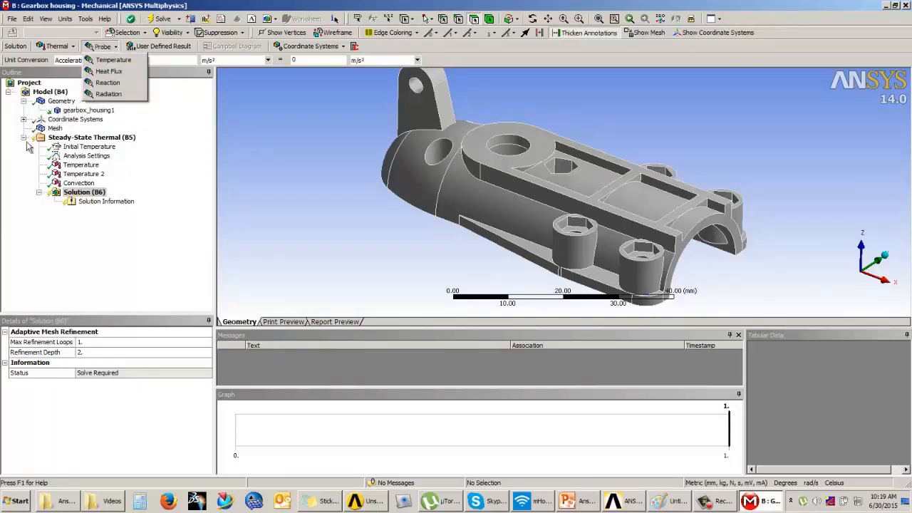
{"action": "left_click", "coordinate": [84, 192]}
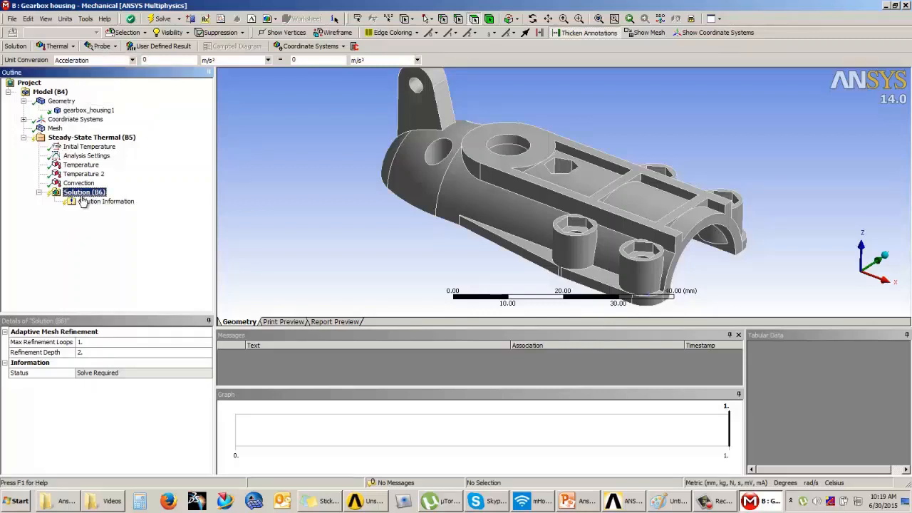
{"action": "left_click", "coordinate": [57, 45]}
{"action": "left_click", "coordinate": [71, 61]}
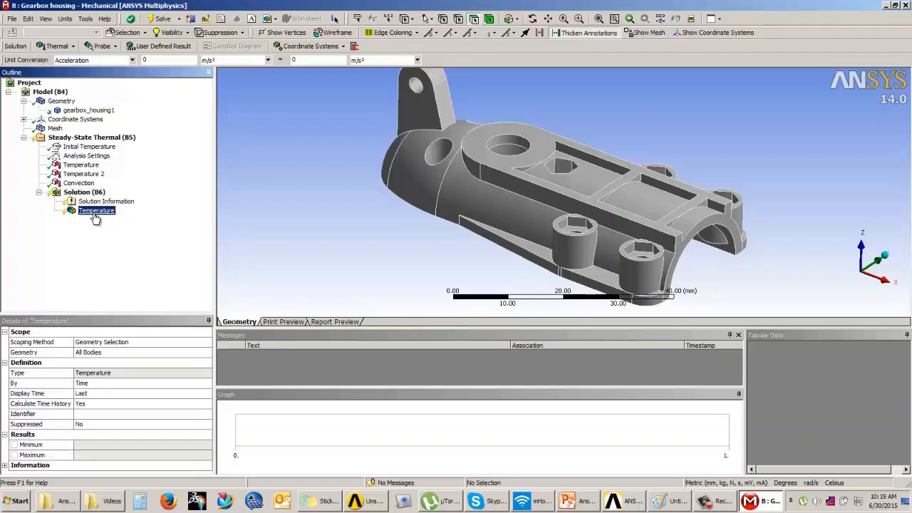
Add a second Temperature result to the solution
{"action": "scroll", "coordinate": [381, 246], "scroll_direction": "up", "scroll_amount": 2}
{"action": "scroll", "coordinate": [381, 247], "scroll_direction": "down", "scroll_amount": 3}
{"action": "middle_click_drag", "start_coordinate": [409, 246], "coordinate": [585, 133]}
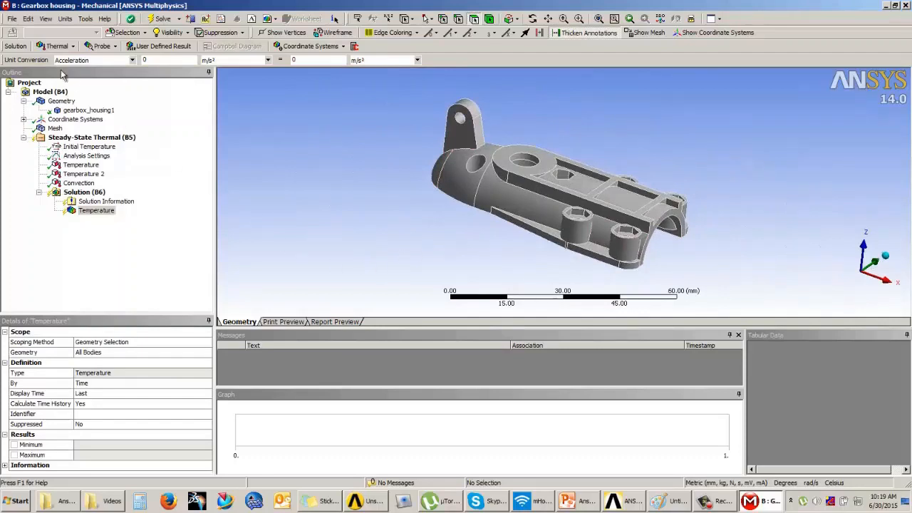
{"action": "left_click", "coordinate": [57, 47]}
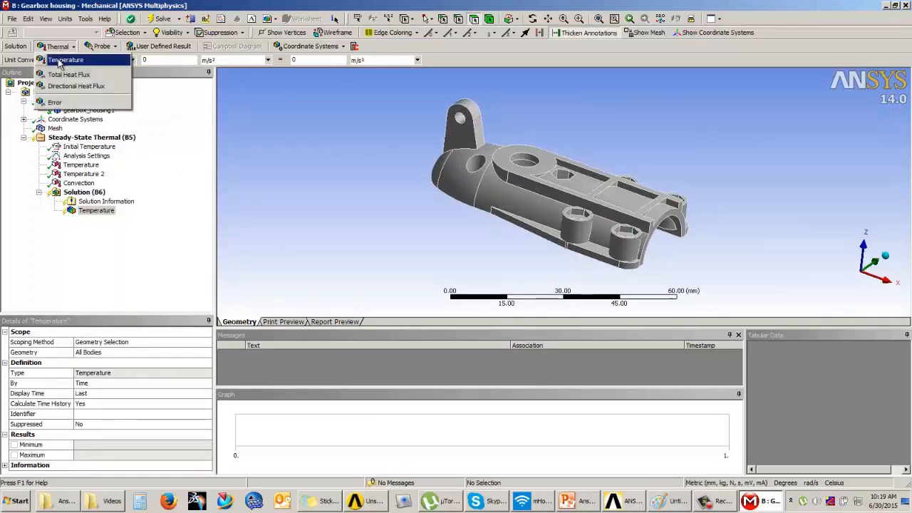
{"action": "left_click", "coordinate": [62, 59]}
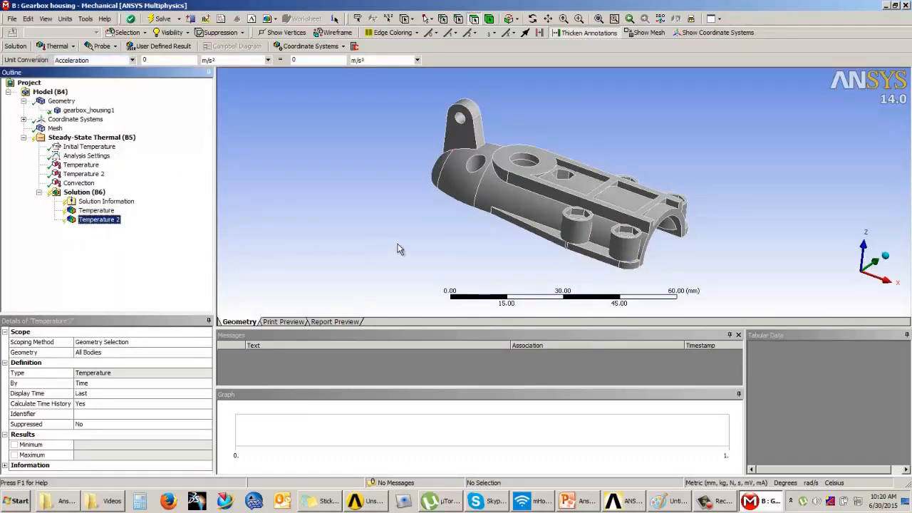
Scope the second Temperature result to the two recessed cylindrical faces between the ribs on top of the housing
{"action": "middle_click_drag", "start_coordinate": [511, 245], "coordinate": [463, 255]}
{"action": "scroll", "coordinate": [493, 229], "scroll_direction": "up", "scroll_amount": 4}
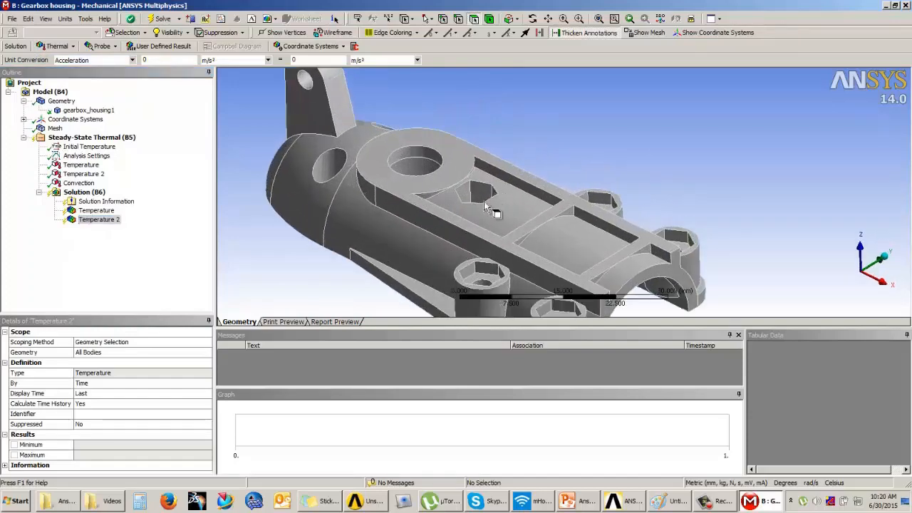
{"action": "middle_click_drag", "start_coordinate": [456, 217], "coordinate": [515, 230]}
{"action": "left_click", "coordinate": [511, 200]}
{"action": "middle_click_drag", "start_coordinate": [468, 192], "coordinate": [451, 182]}
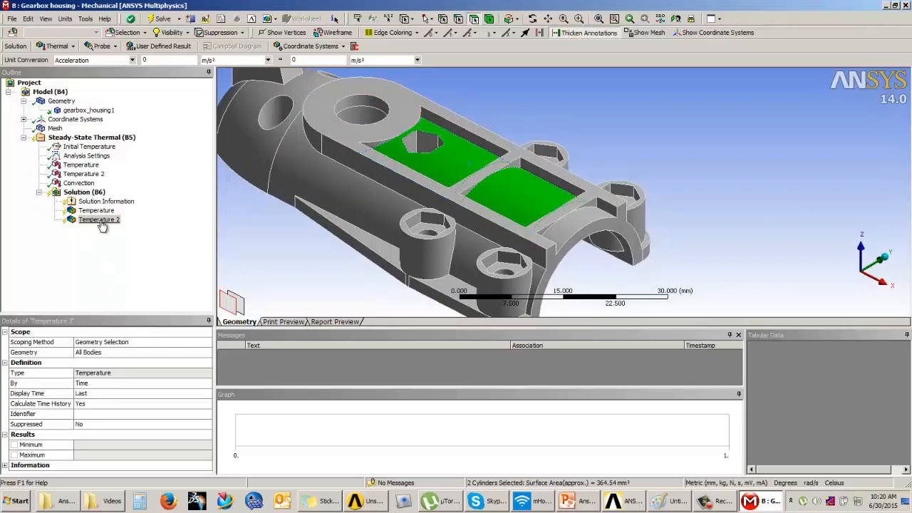
{"action": "left_click", "coordinate": [91, 354]}
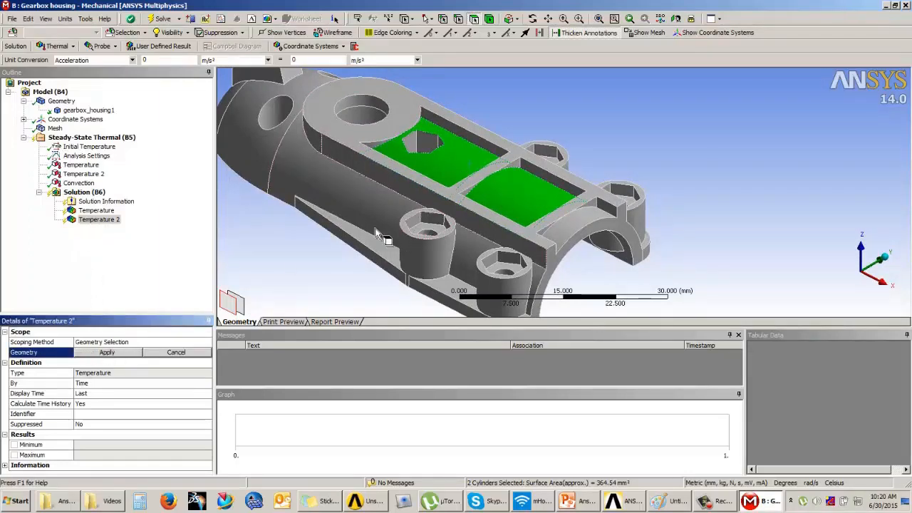
{"action": "left_click", "coordinate": [112, 353]}
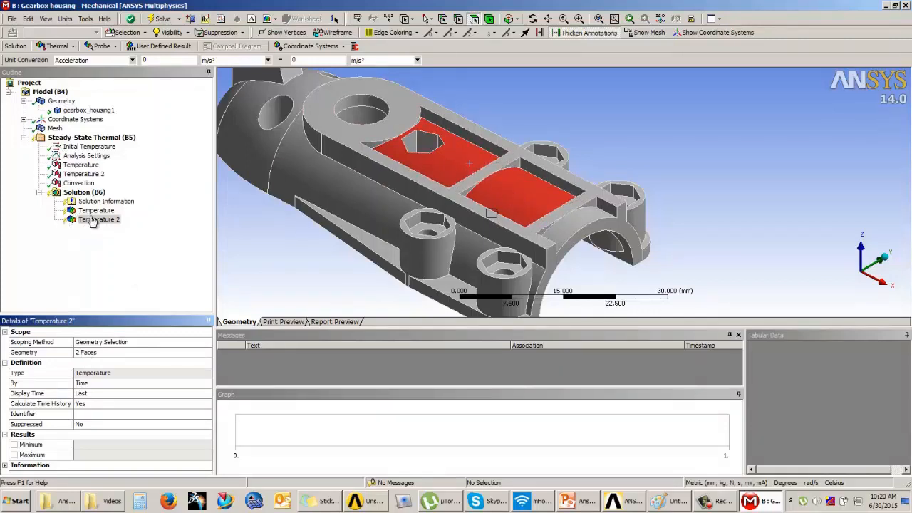
Solve the steady-state thermal analysis with both Temperature results
{"action": "left_click", "coordinate": [84, 192]}
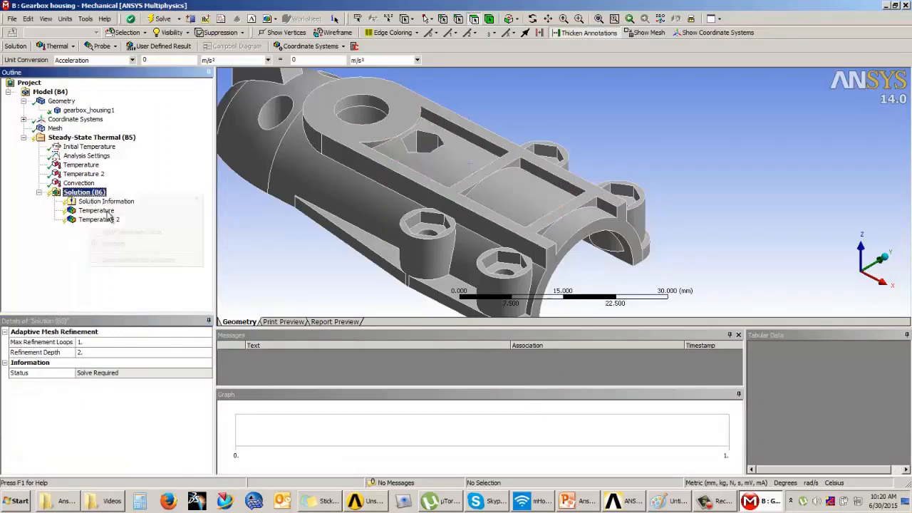
{"action": "key", "text": "F5"}
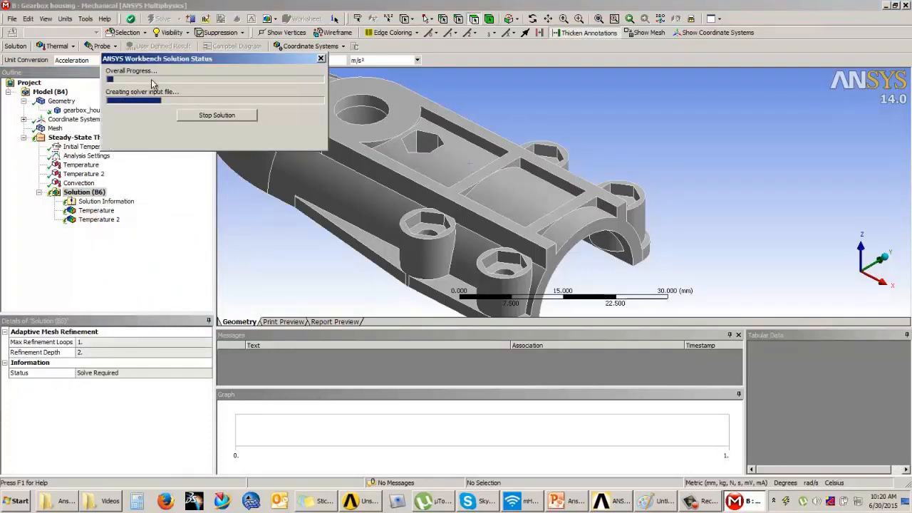
{"action": "left_click", "coordinate": [663, 139]}
{"action": "scroll", "coordinate": [711, 159], "scroll_direction": "down", "scroll_amount": 3}
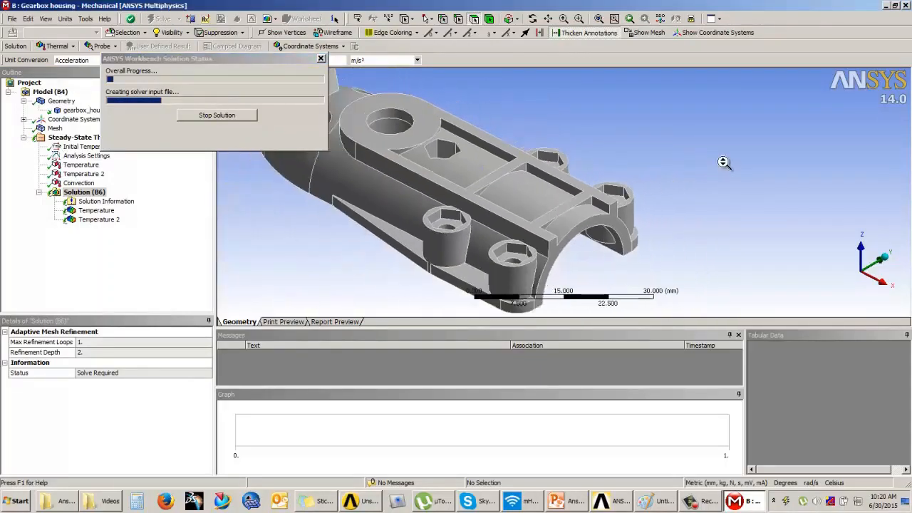
{"action": "middle_click_drag", "start_coordinate": [716, 169], "coordinate": [621, 156]}
{"action": "scroll", "coordinate": [622, 155], "scroll_direction": "up", "scroll_amount": 1}
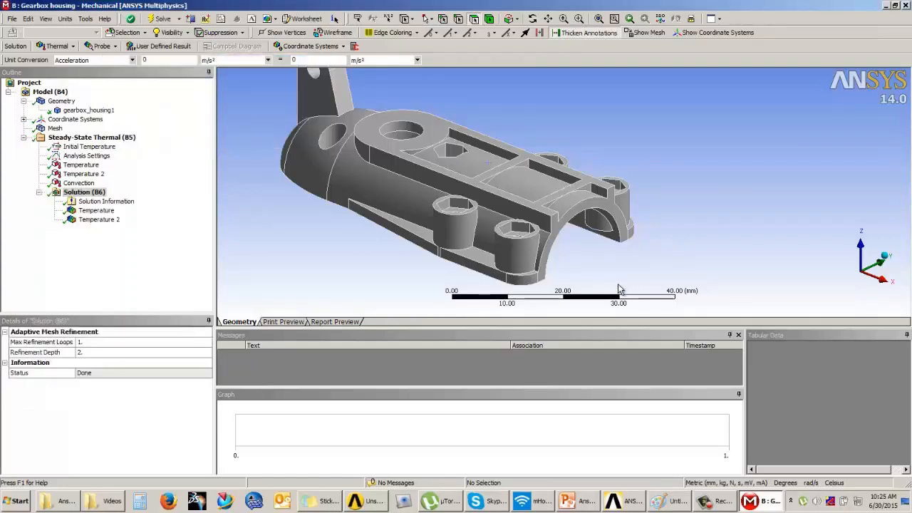
Display the first Temperature result on the whole housing and examine its contour distribution from several angles against the legend
{"action": "scroll", "coordinate": [688, 200], "scroll_direction": "up", "scroll_amount": 4}
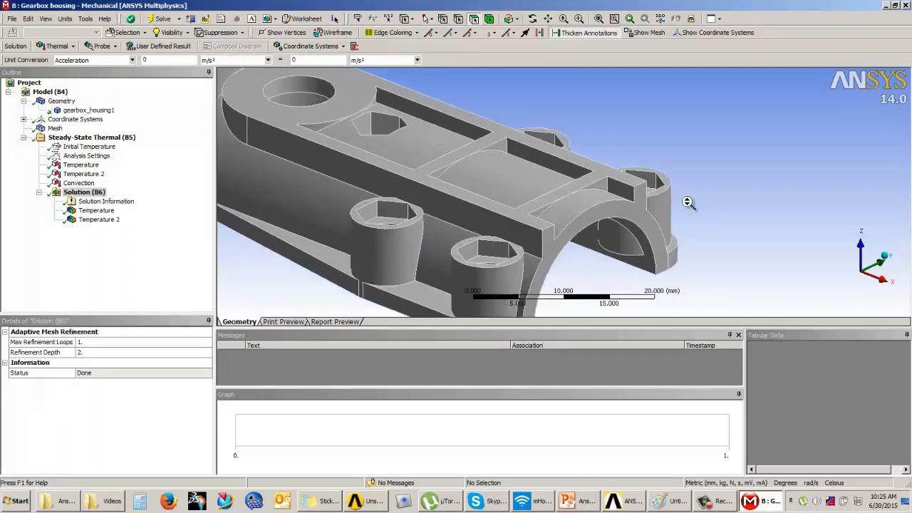
{"action": "scroll", "coordinate": [689, 201], "scroll_direction": "down", "scroll_amount": 5}
{"action": "scroll", "coordinate": [688, 199], "scroll_direction": "down", "scroll_amount": 3}
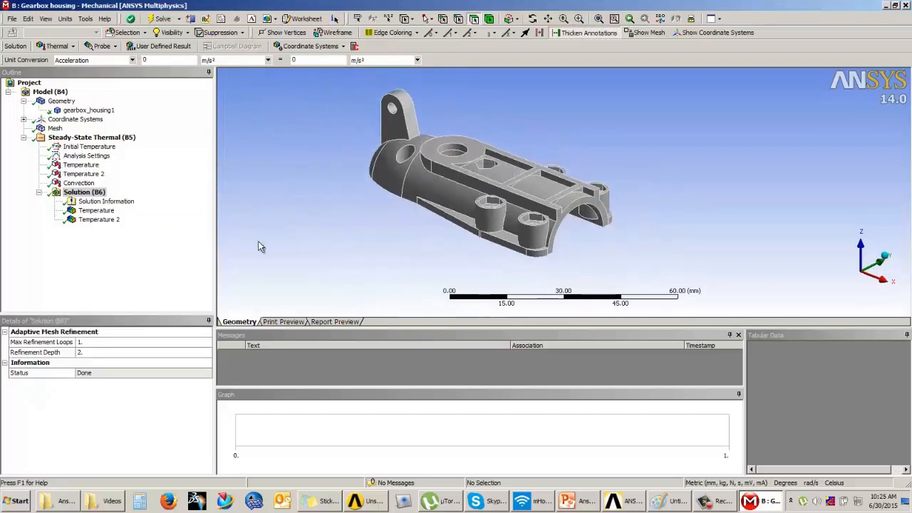
{"action": "left_click", "coordinate": [97, 210]}
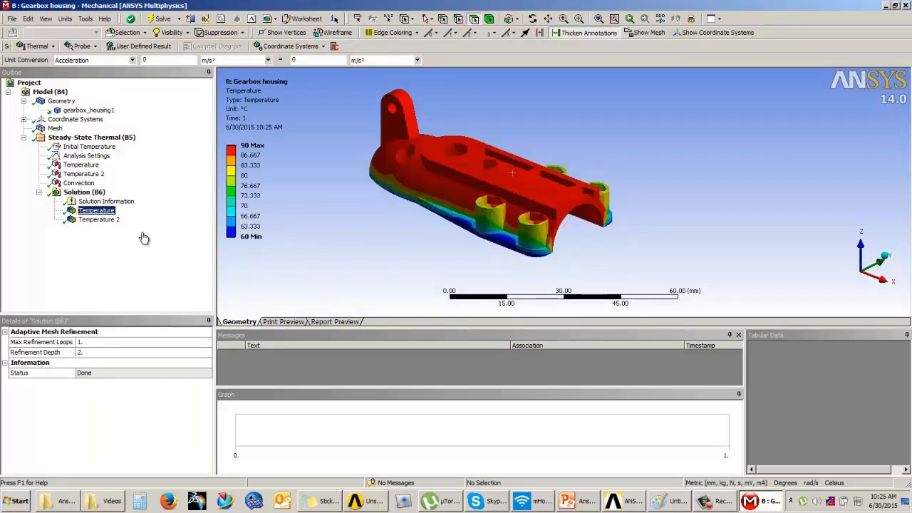
{"action": "middle_click_drag", "start_coordinate": [402, 220], "coordinate": [316, 183]}
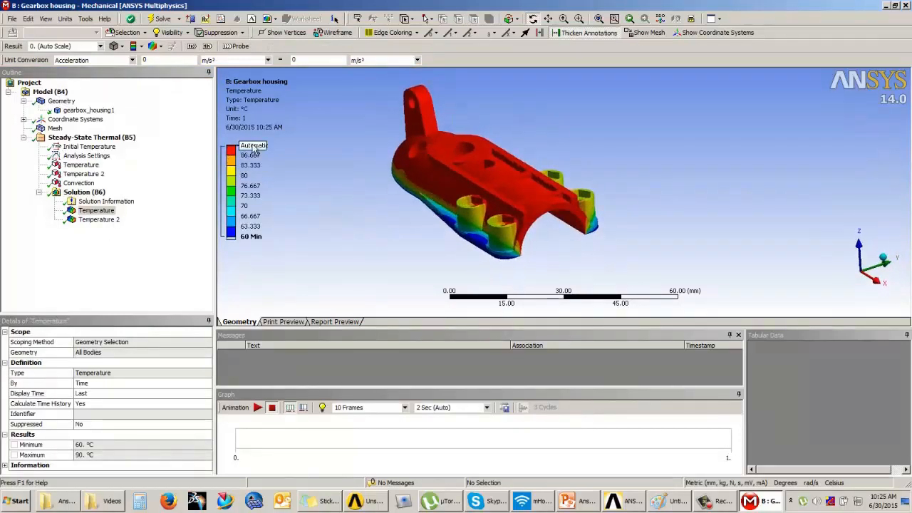
{"action": "middle_click_drag", "start_coordinate": [388, 212], "coordinate": [421, 223]}
Examine the second Temperature result on the two scoped faces and compare it with the whole-housing temperature result
{"action": "left_click", "coordinate": [93, 221]}
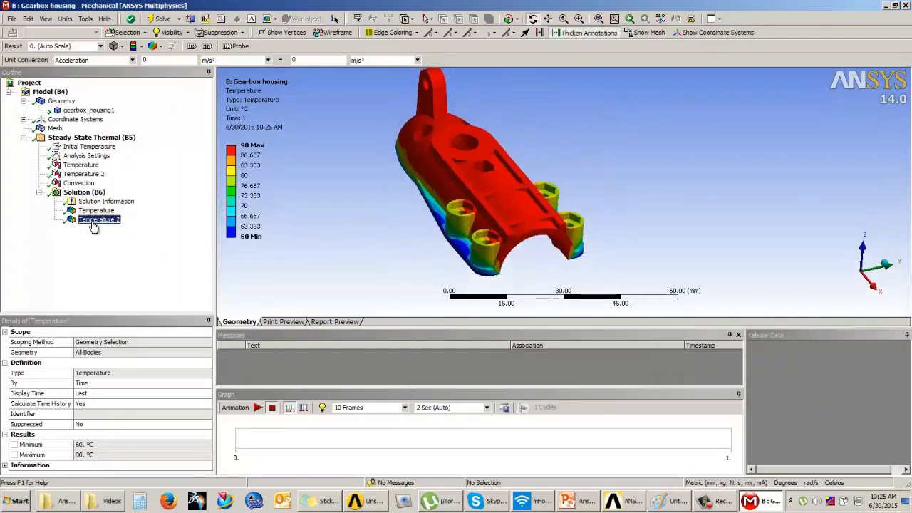
{"action": "middle_click_drag", "start_coordinate": [431, 196], "coordinate": [558, 210]}
{"action": "scroll", "coordinate": [484, 183], "scroll_direction": "up", "scroll_amount": 5}
{"action": "scroll", "coordinate": [555, 196], "scroll_direction": "down", "scroll_amount": 5}
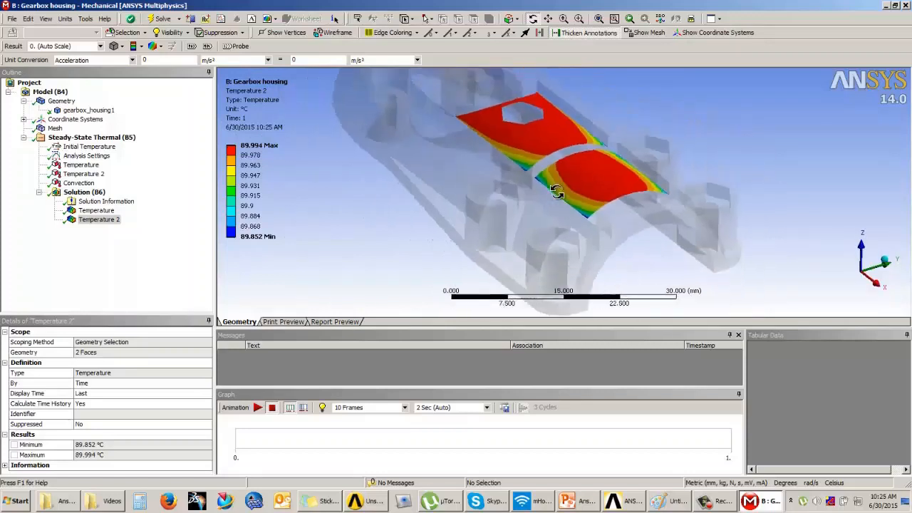
{"action": "left_click", "coordinate": [96, 211]}
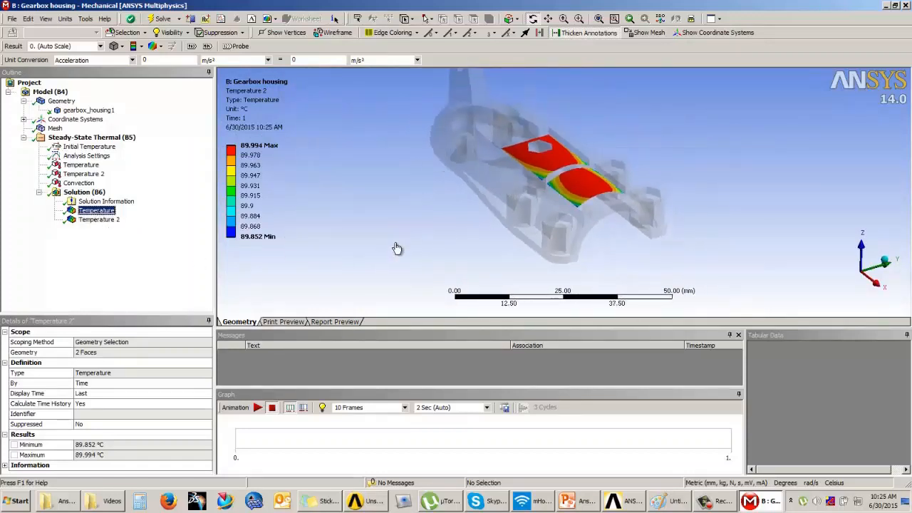
{"action": "left_click_drag", "start_coordinate": [487, 222], "coordinate": [475, 195]}
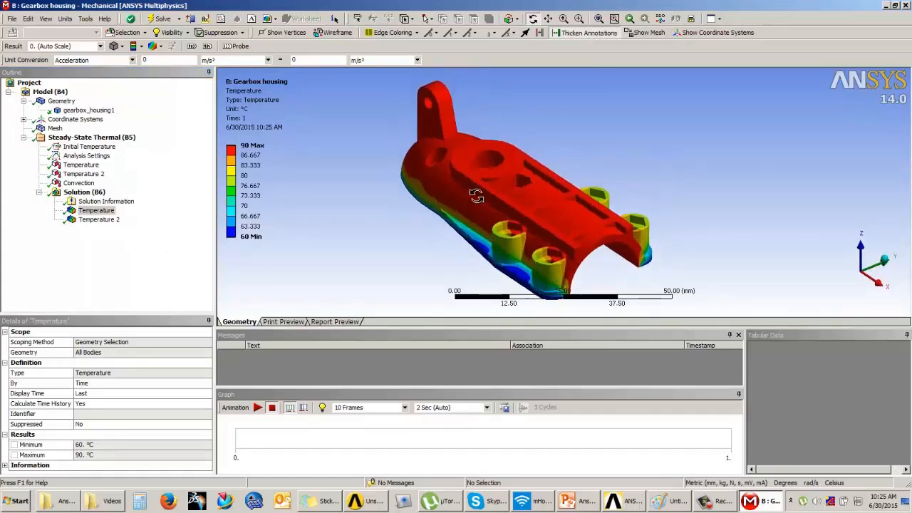
Add a Total Heat Flux result for all bodies to the solution and evaluate it
{"action": "left_click", "coordinate": [84, 192]}
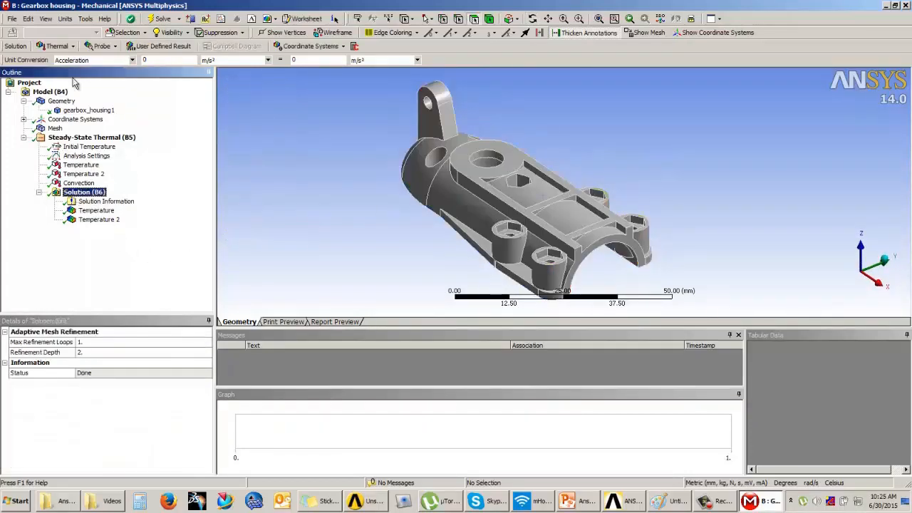
{"action": "left_click", "coordinate": [60, 47]}
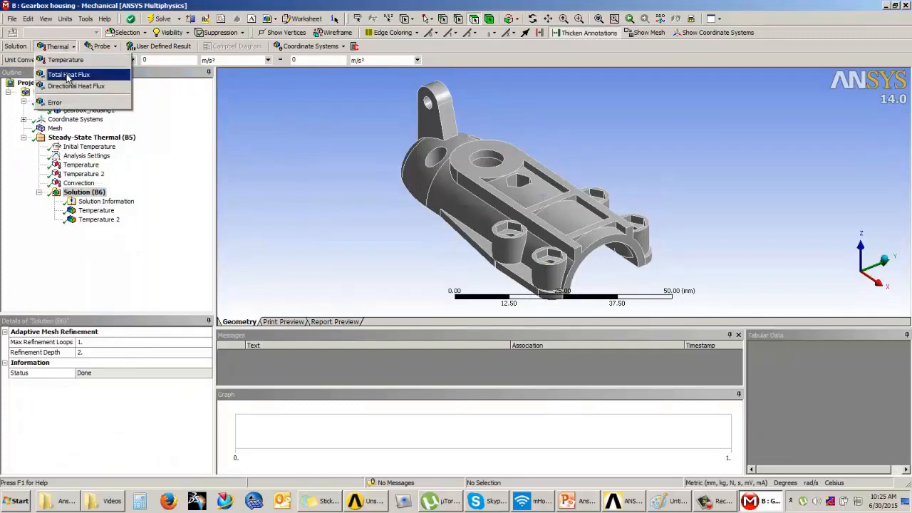
{"action": "left_click", "coordinate": [68, 75]}
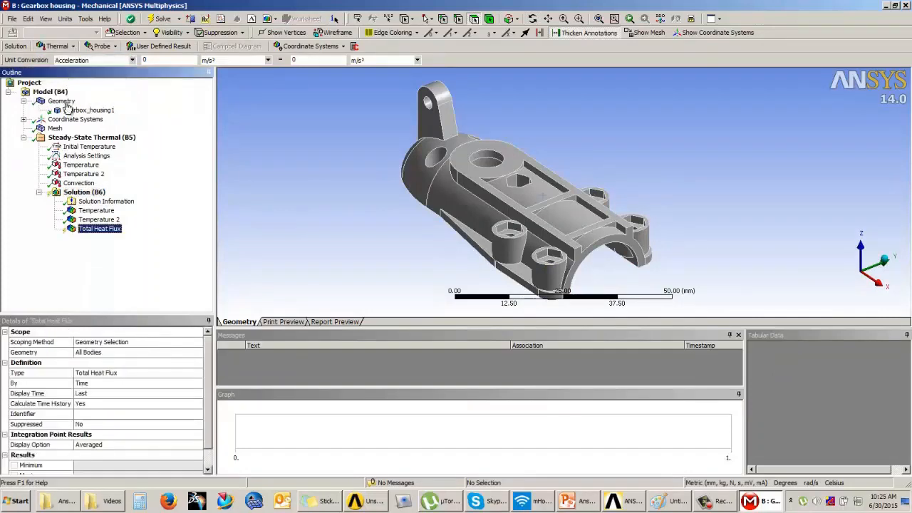
{"action": "right_click", "coordinate": [89, 238]}
{"action": "left_click", "coordinate": [115, 255]}
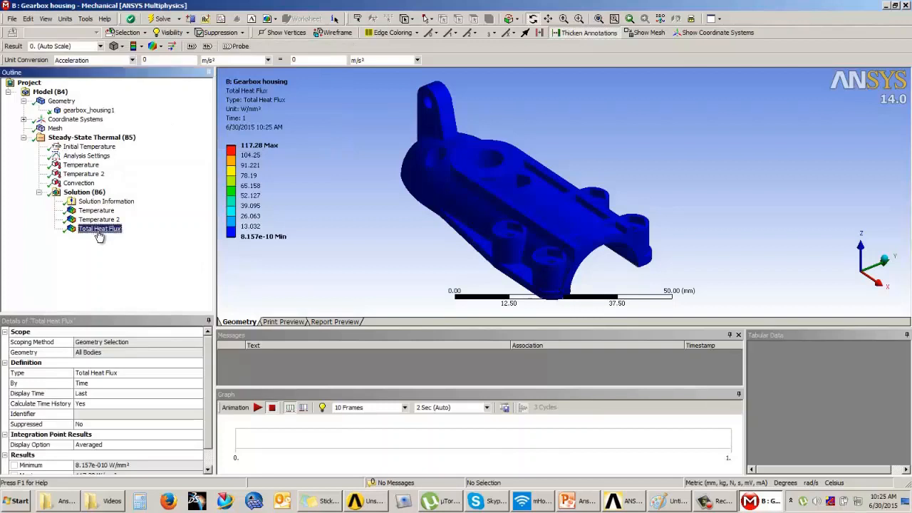
Switch the Total Heat Flux result to vector display and show the arrows around the bolt holes on the housing's underside
{"action": "left_click_drag", "start_coordinate": [375, 208], "coordinate": [486, 190]}
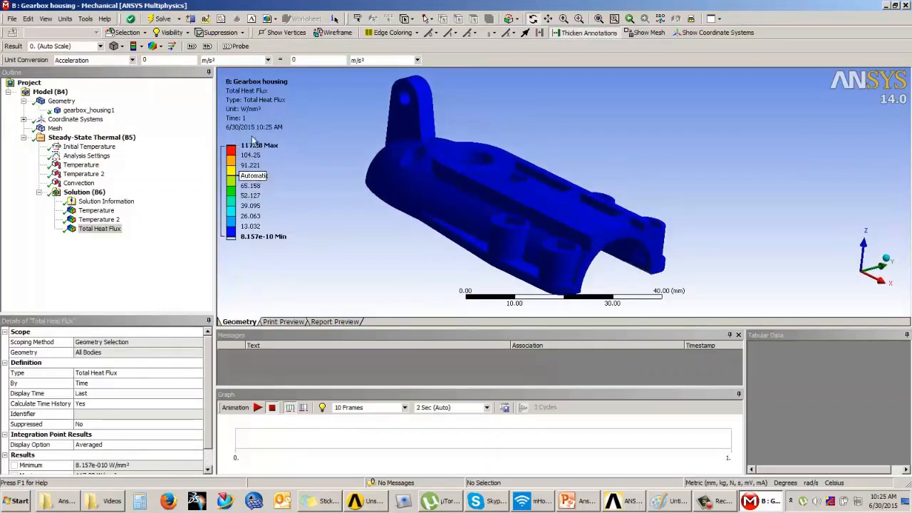
{"action": "left_click_drag", "start_coordinate": [406, 179], "coordinate": [498, 181]}
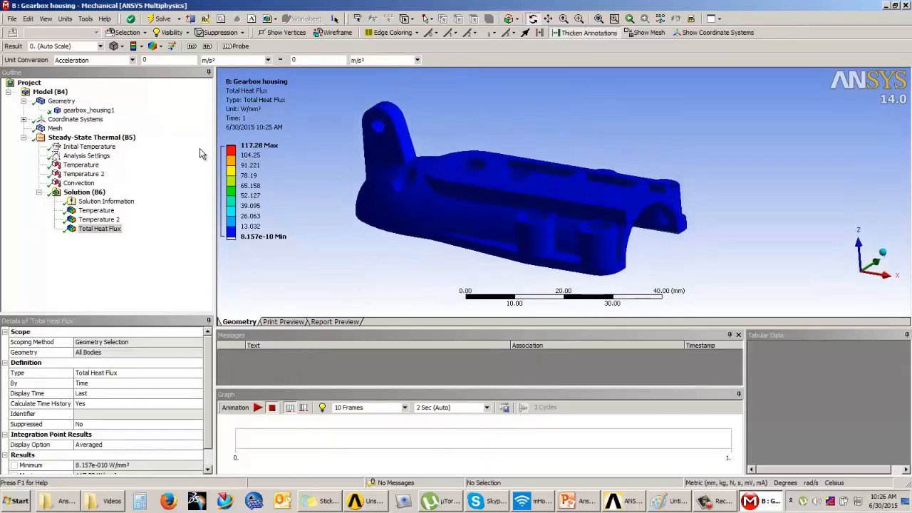
{"action": "left_click", "coordinate": [172, 46]}
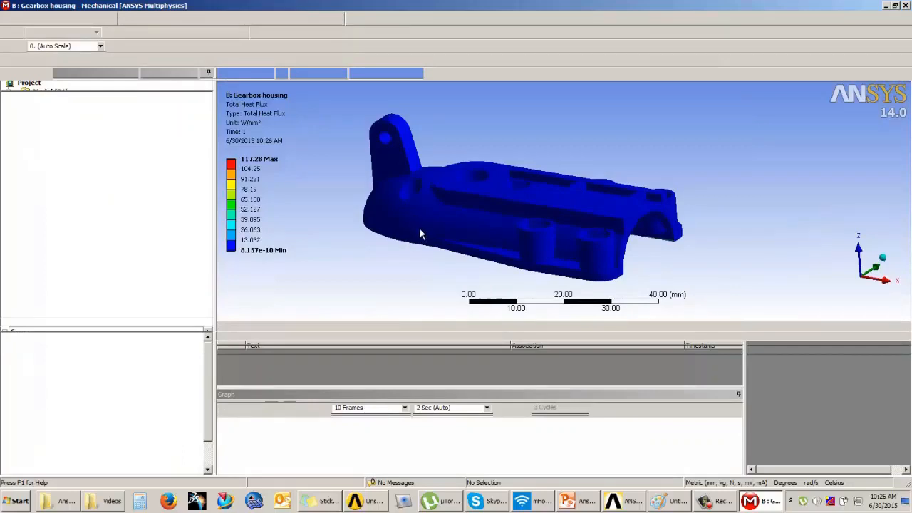
{"action": "left_click_drag", "start_coordinate": [427, 254], "coordinate": [579, 148]}
{"action": "scroll", "coordinate": [527, 132], "scroll_direction": "up", "scroll_amount": 5}
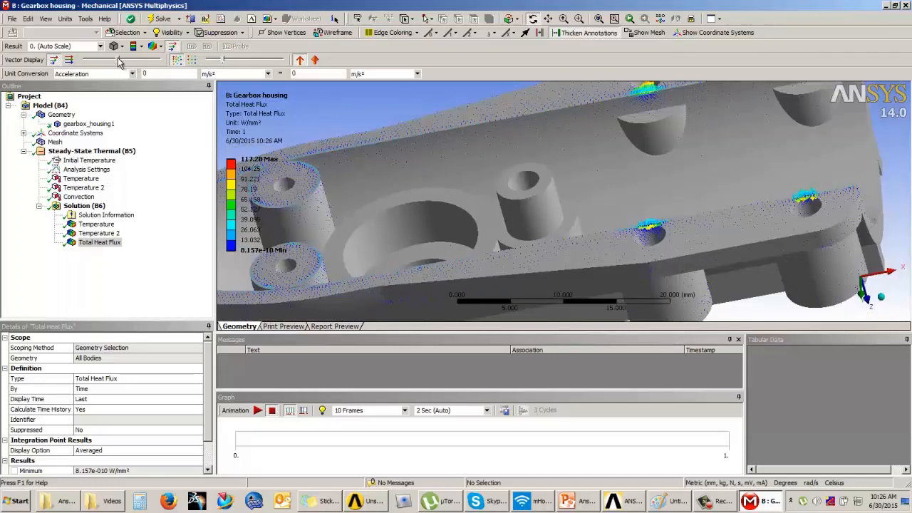
Lengthen the heat flux vector arrows so the flow around the bolt holes is easier to see
{"action": "left_click_drag", "start_coordinate": [129, 62], "coordinate": [134, 62]}
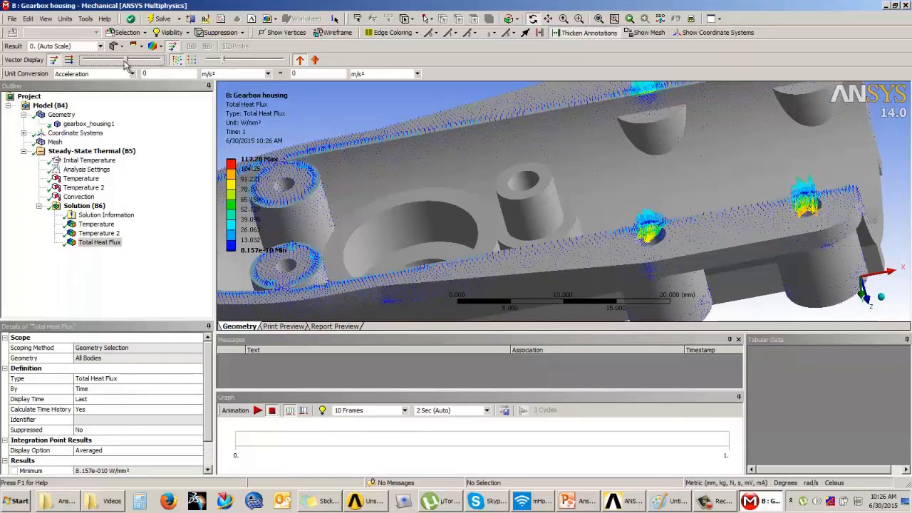
{"action": "scroll", "coordinate": [125, 62], "scroll_direction": "down", "scroll_amount": 3}
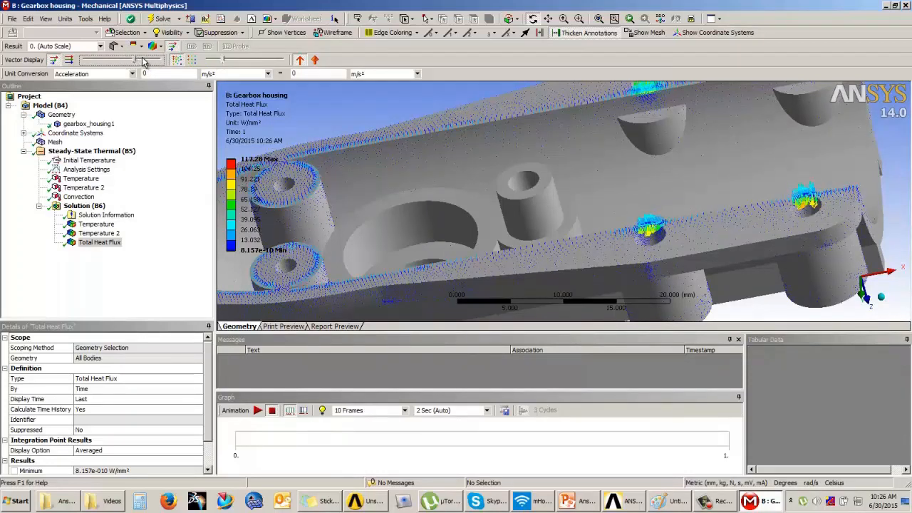
{"action": "left_click", "coordinate": [157, 59]}
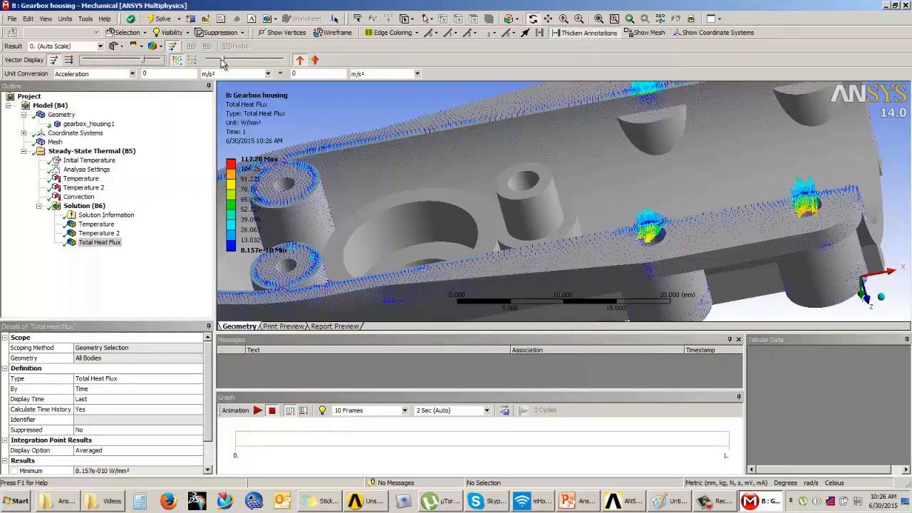
Play the animation of the heat flux vectors, stop it, and return to the Total Heat Flux result
{"action": "scroll", "coordinate": [227, 62], "scroll_direction": "up", "scroll_amount": 1}
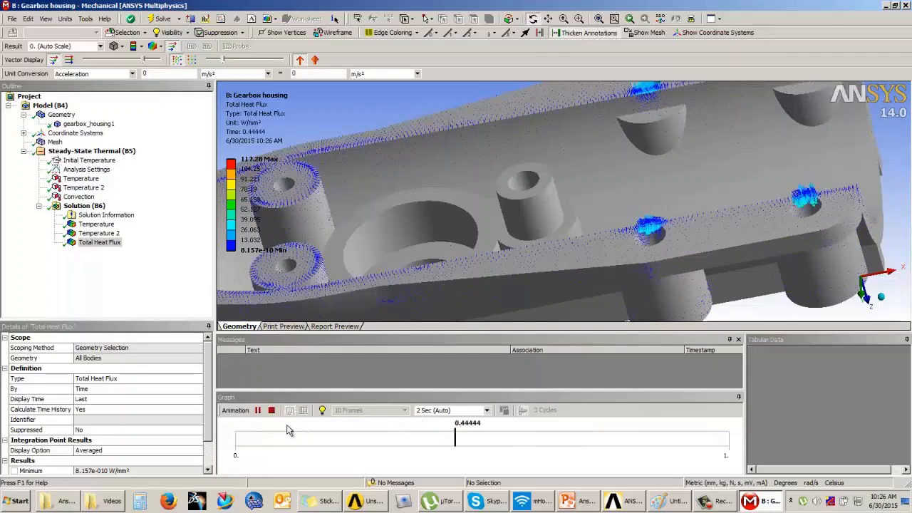
{"action": "left_click", "coordinate": [272, 412]}
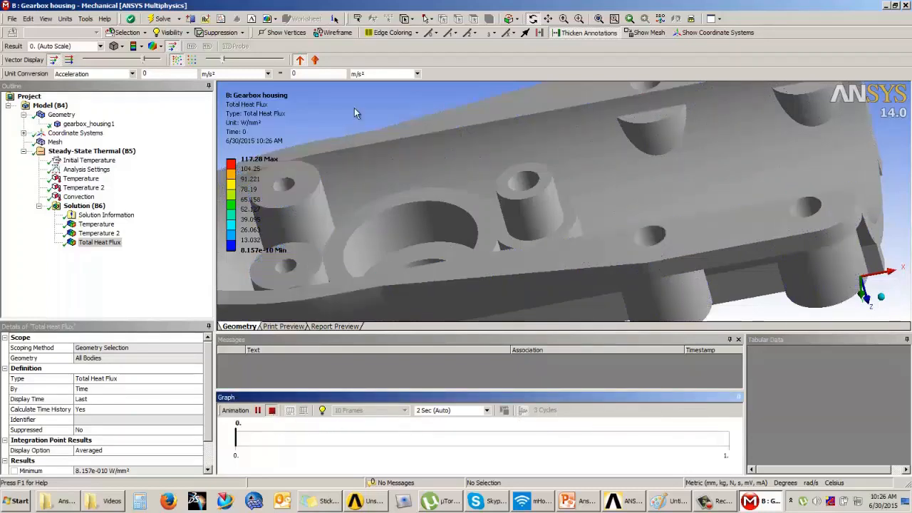
{"action": "left_click", "coordinate": [92, 245]}
Examine the heat flux vectors on the housing's upper side and redisplay the whole-housing Temperature result
{"action": "scroll", "coordinate": [269, 257], "scroll_direction": "down", "scroll_amount": 3}
{"action": "left_click_drag", "start_coordinate": [446, 267], "coordinate": [327, 208]}
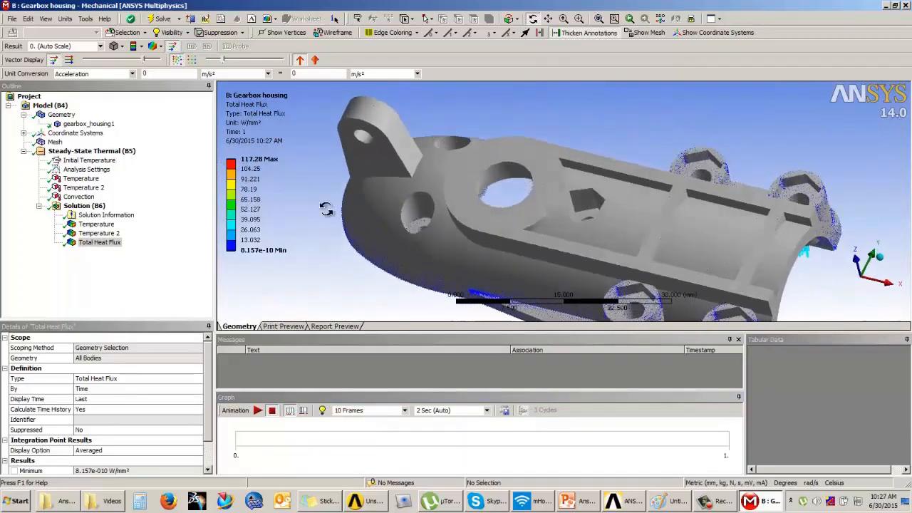
{"action": "left_click", "coordinate": [93, 234]}
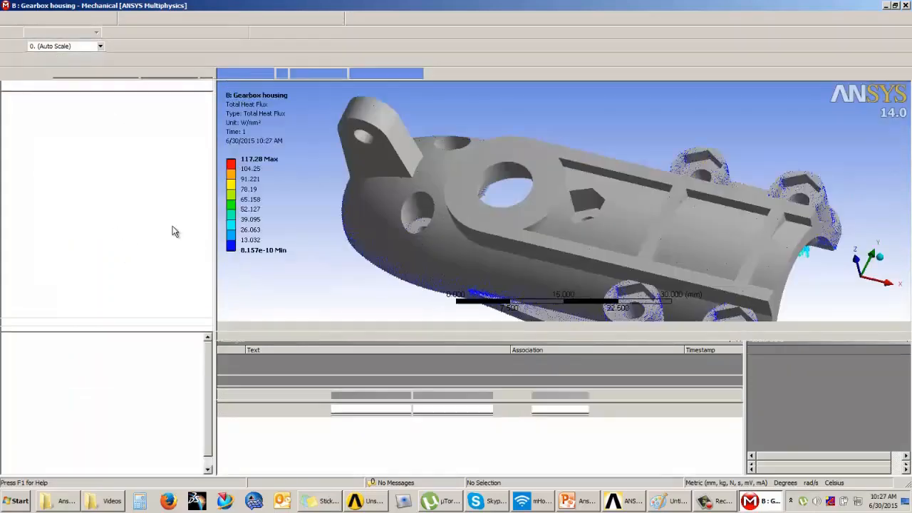
{"action": "left_click", "coordinate": [102, 223]}
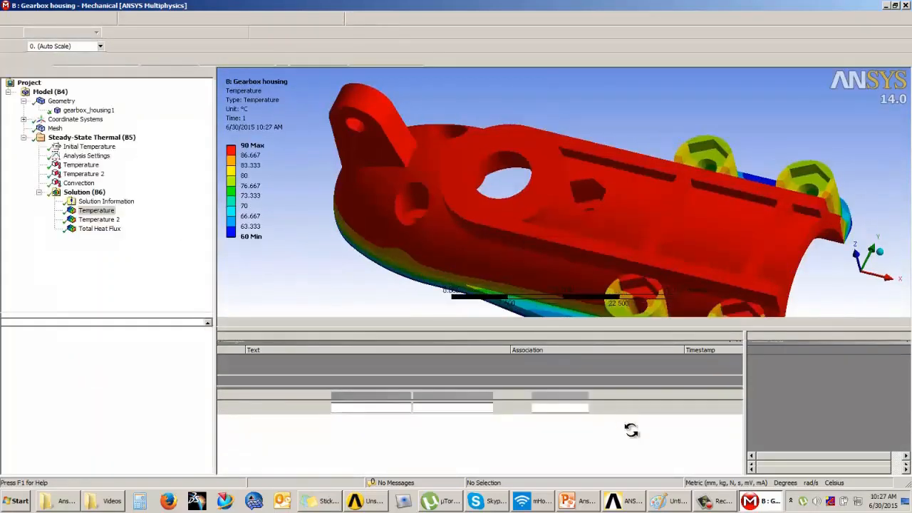